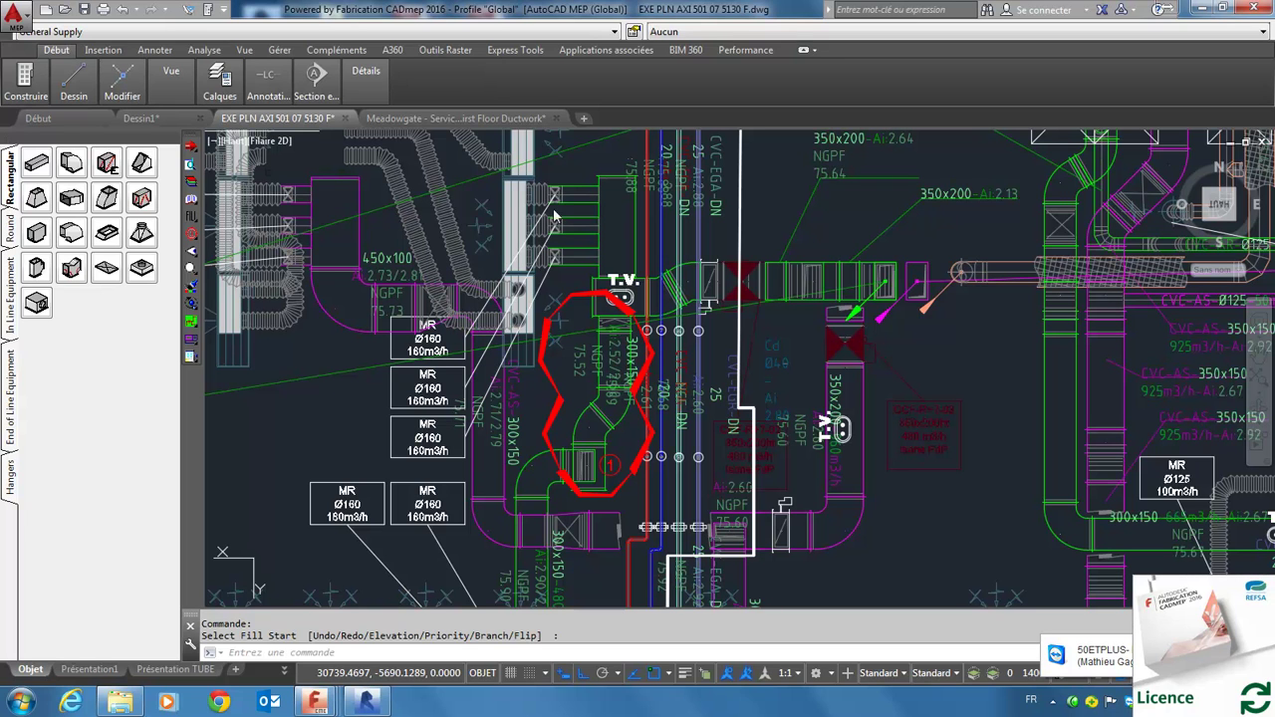
Start FILLPOINT and pick the fill start at the purple supply duct's midpoint snap
{"action": "left_click", "coordinate": [191, 215]}
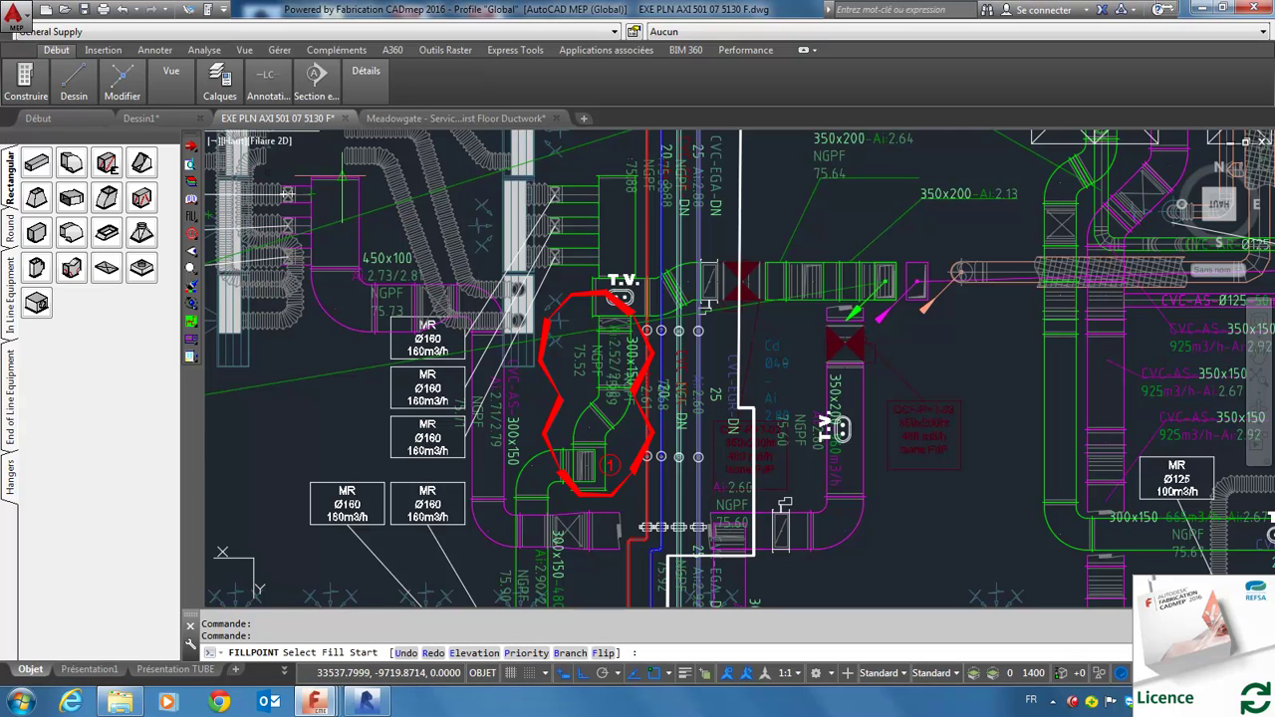
{"action": "scroll", "coordinate": [340, 179], "scroll_direction": "up", "scroll_amount": 4}
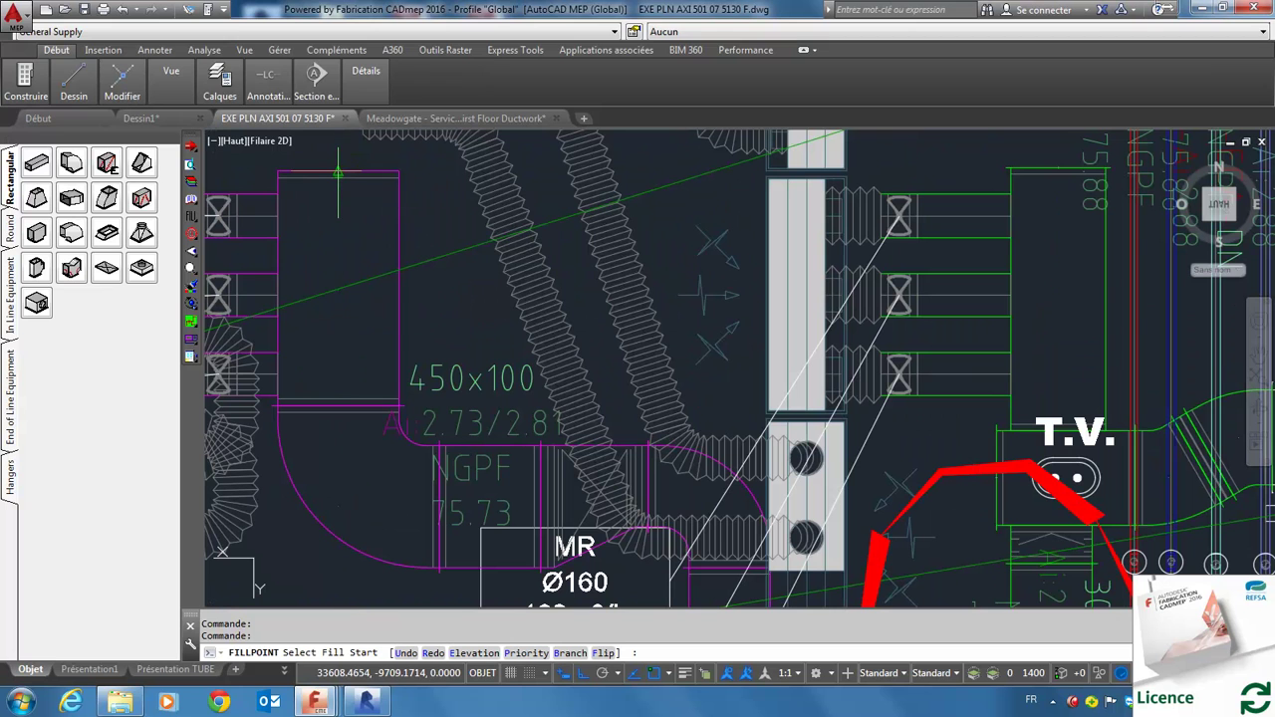
{"action": "left_click", "coordinate": [339, 173]}
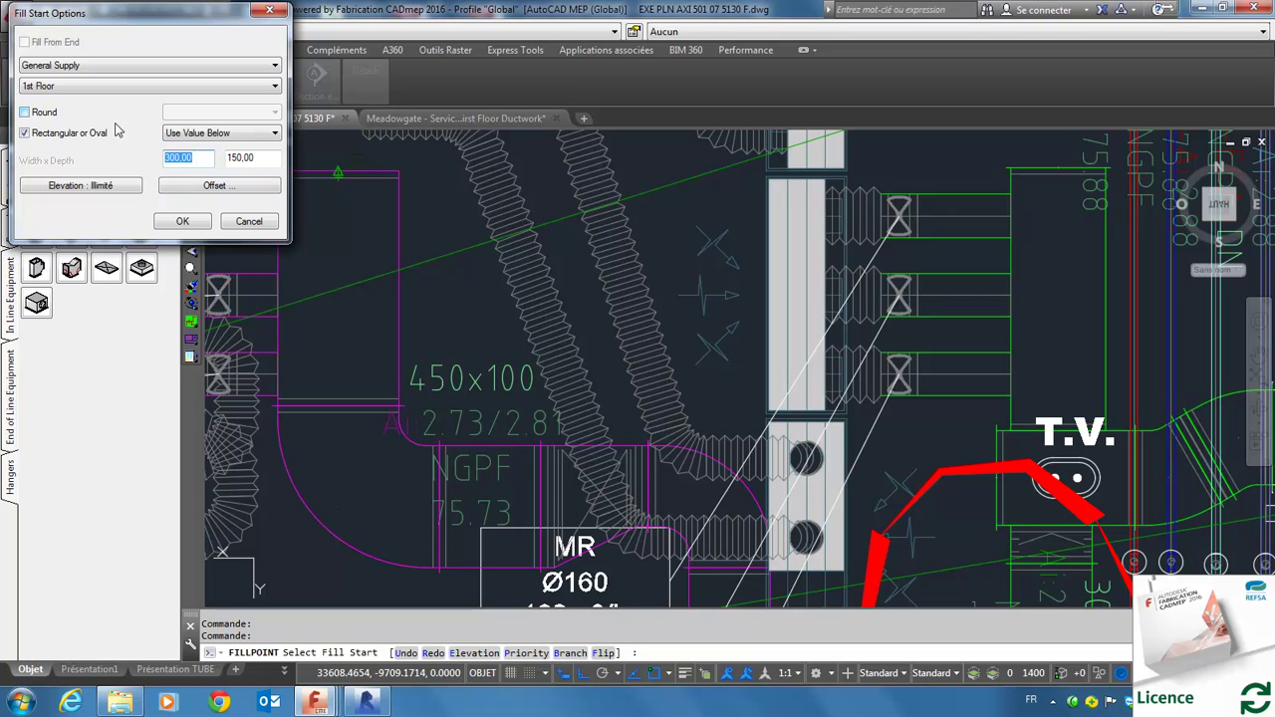
Set the fill start duct size to 450 wide by 100 deep
{"action": "left_click_drag", "start_coordinate": [200, 159], "coordinate": [166, 158]}
{"action": "type", "text": "450"}
{"action": "left_click_drag", "start_coordinate": [263, 159], "coordinate": [225, 159]}
{"action": "type", "text": "1"}
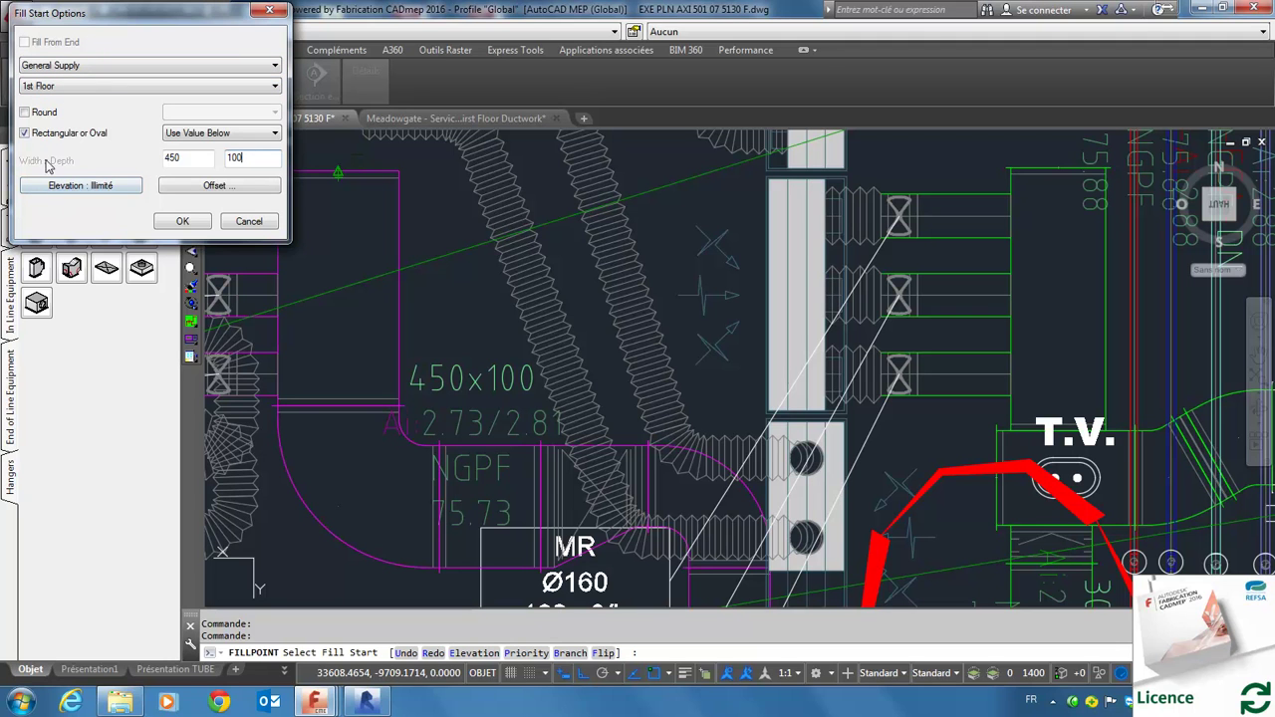
Set the starting elevation to 2865 and confirm the fill start options
{"action": "left_click", "coordinate": [72, 187]}
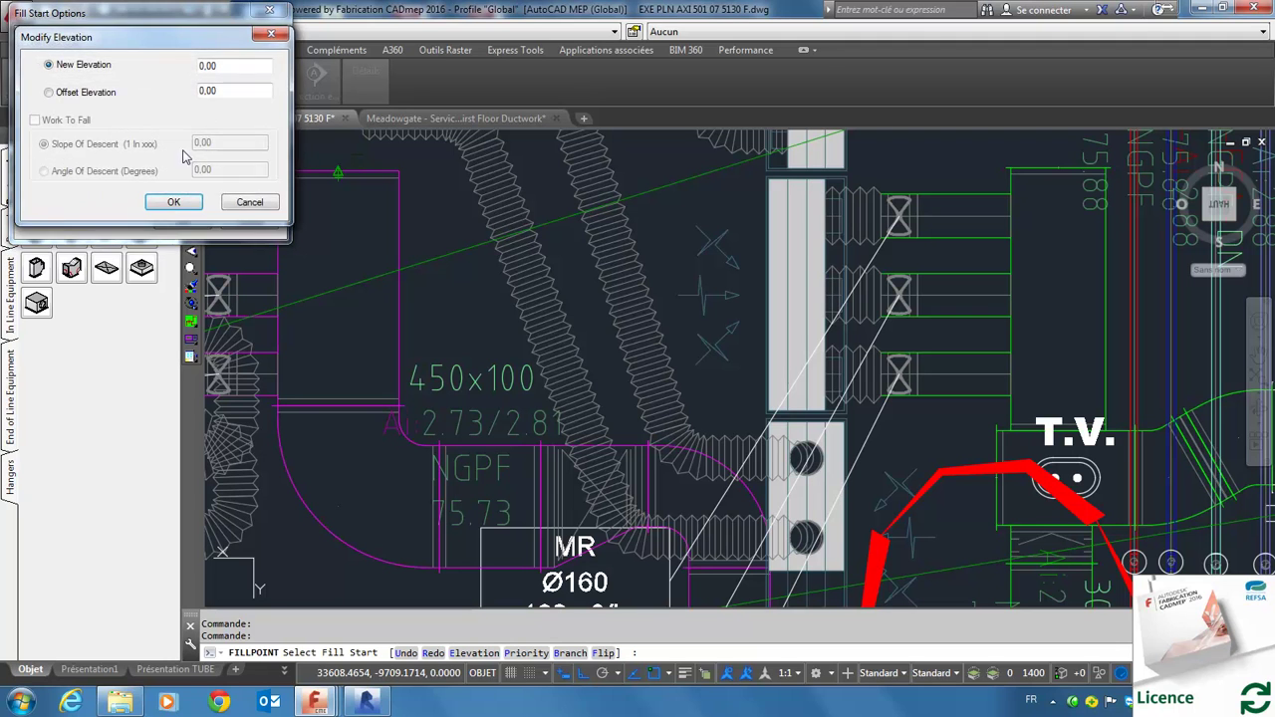
{"action": "left_click_drag", "start_coordinate": [224, 65], "coordinate": [180, 65]}
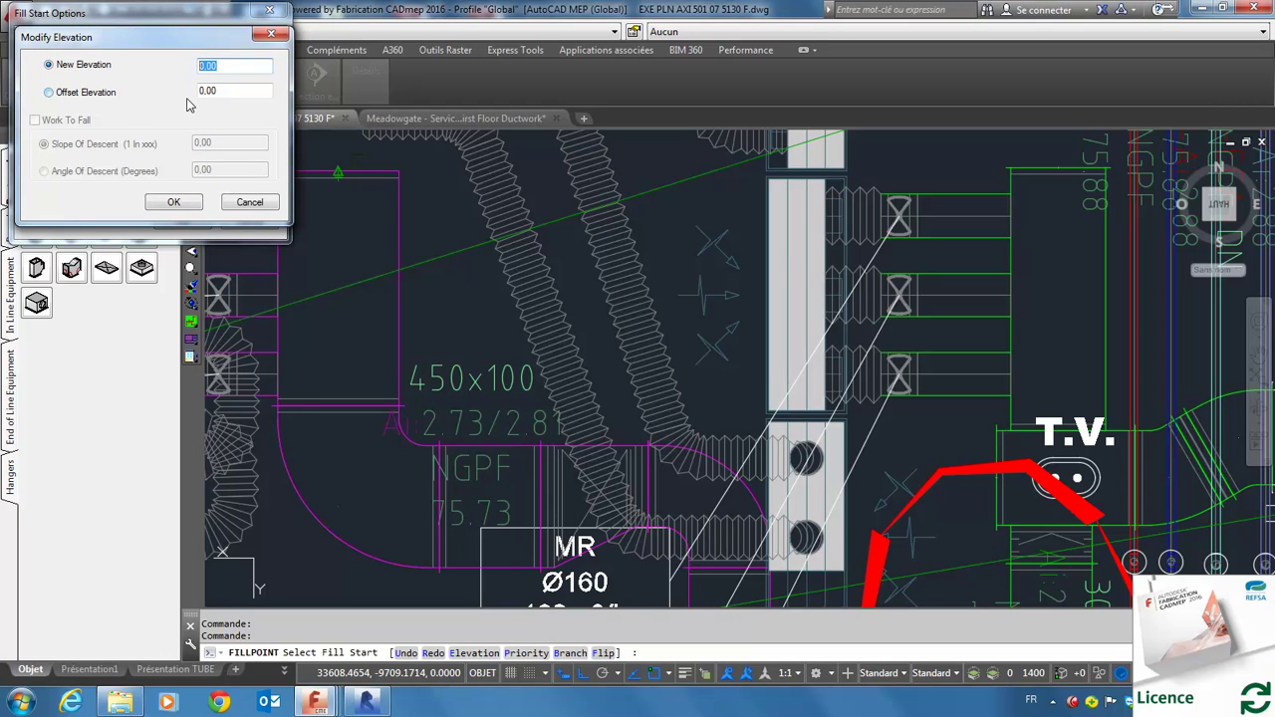
{"action": "type", "text": "2865"}
{"action": "left_click", "coordinate": [185, 203]}
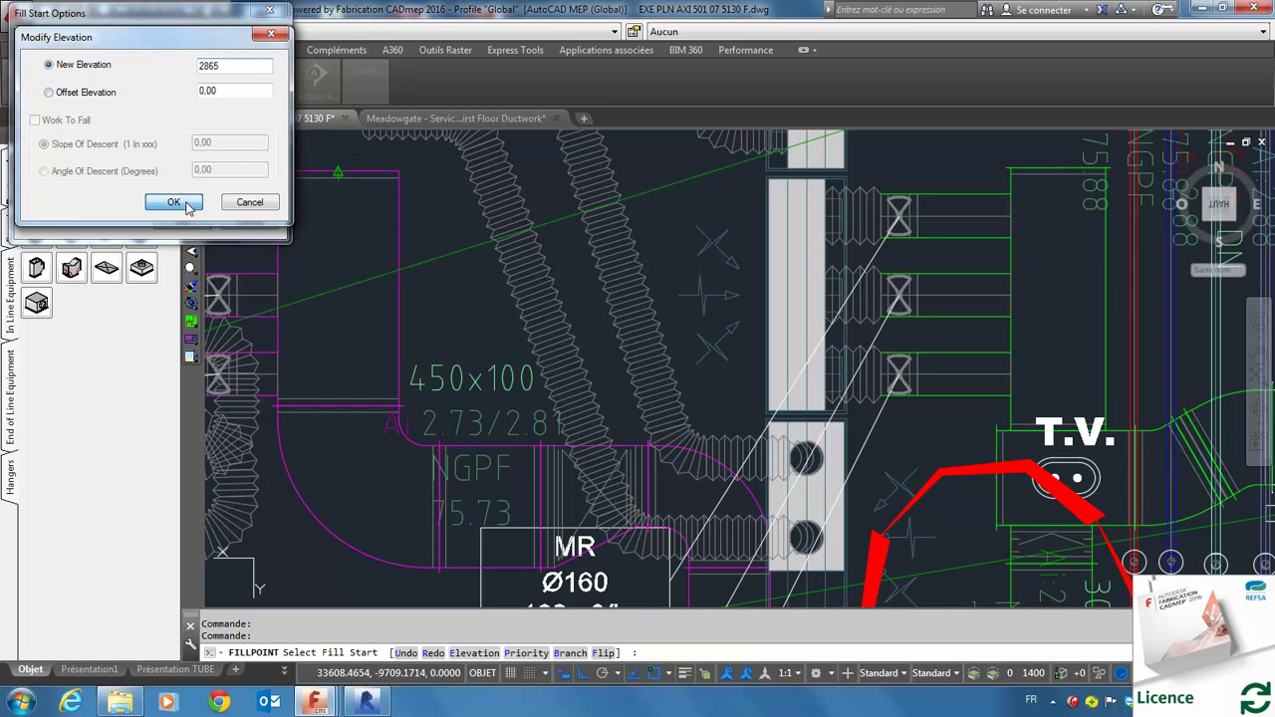
{"action": "left_click", "coordinate": [183, 221]}
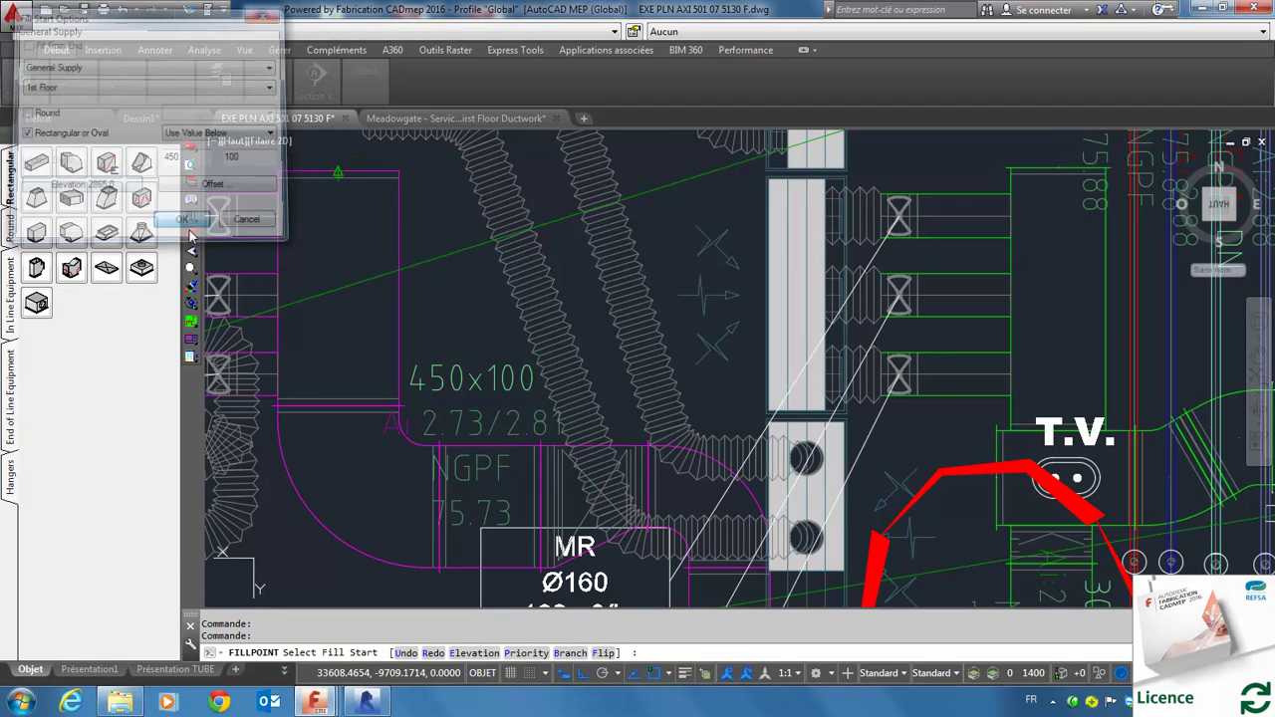
Route the 450 x 100 fill run through two further points along the duct
{"action": "scroll", "coordinate": [319, 419], "scroll_direction": "up", "scroll_amount": 5}
{"action": "scroll", "coordinate": [379, 329], "scroll_direction": "down", "scroll_amount": 5}
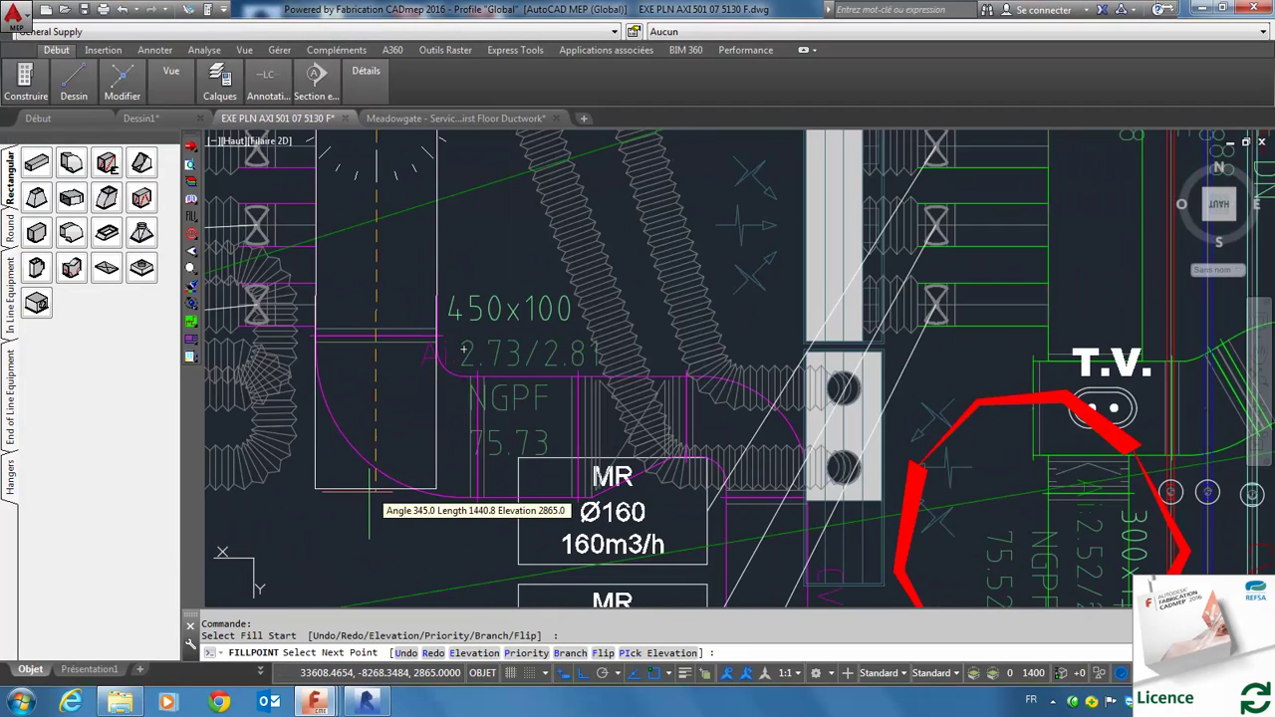
{"action": "scroll", "coordinate": [365, 495], "scroll_direction": "up", "scroll_amount": 2}
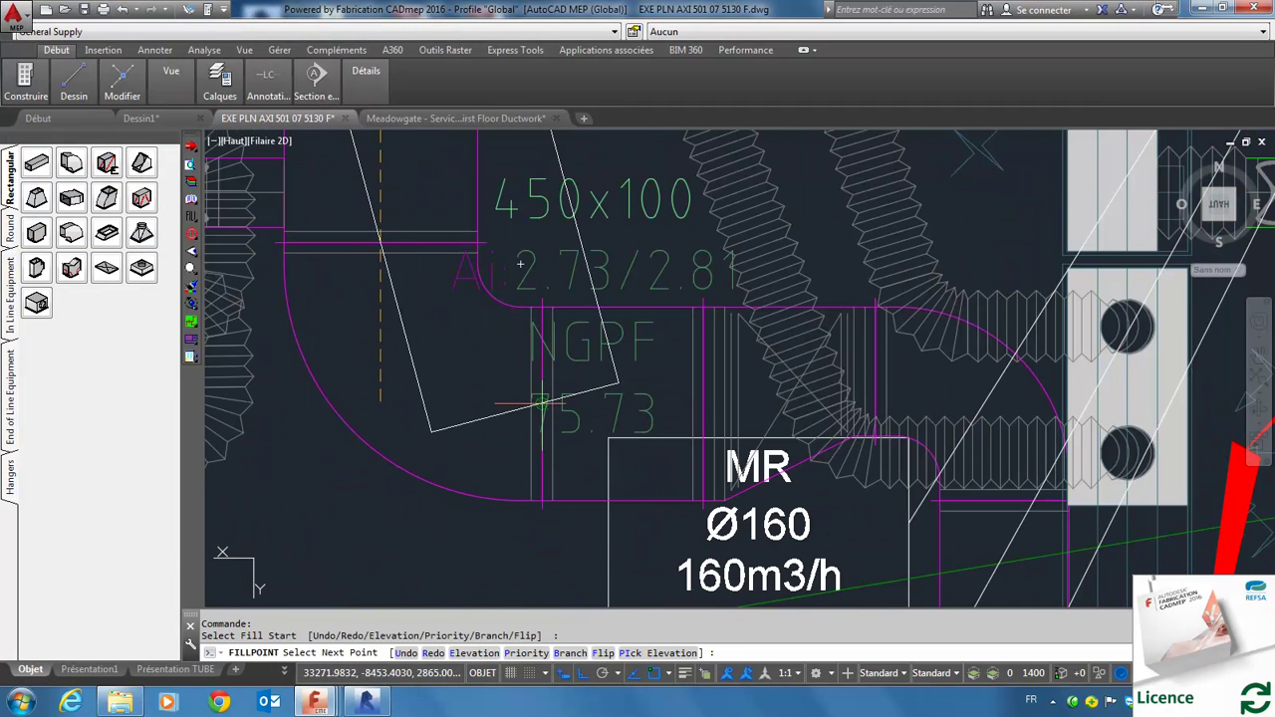
{"action": "left_click", "coordinate": [489, 404]}
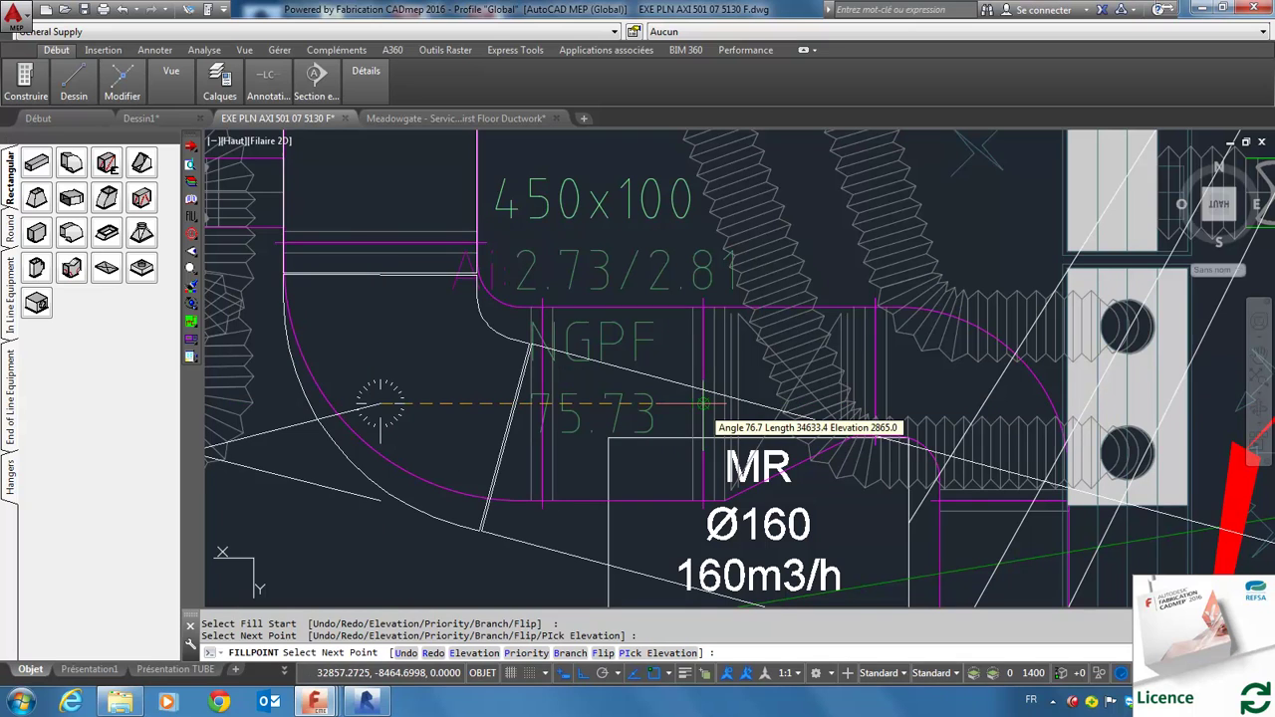
{"action": "left_click", "coordinate": [702, 403]}
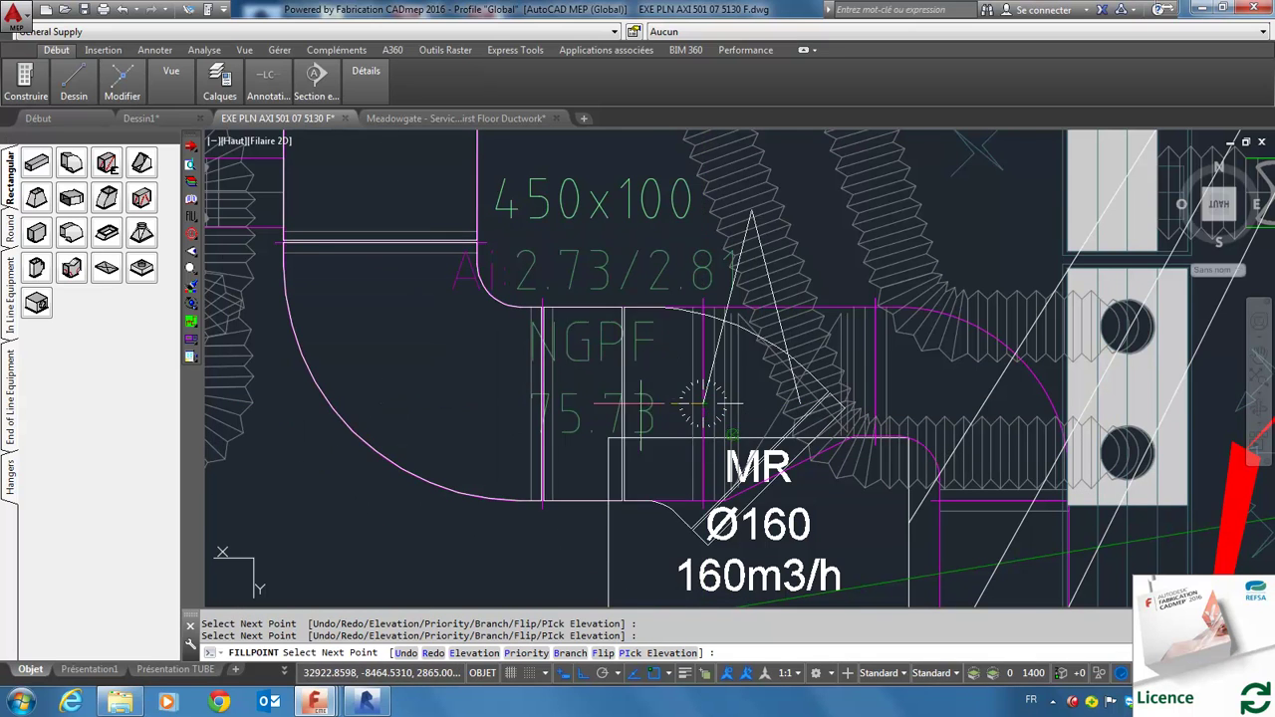
Zoom out and choose a Taper as the next fitting from the Rectangular palette
{"action": "scroll", "coordinate": [702, 404], "scroll_direction": "down", "scroll_amount": 1}
{"action": "scroll", "coordinate": [597, 379], "scroll_direction": "down", "scroll_amount": 1}
{"action": "scroll", "coordinate": [546, 317], "scroll_direction": "down", "scroll_amount": 1}
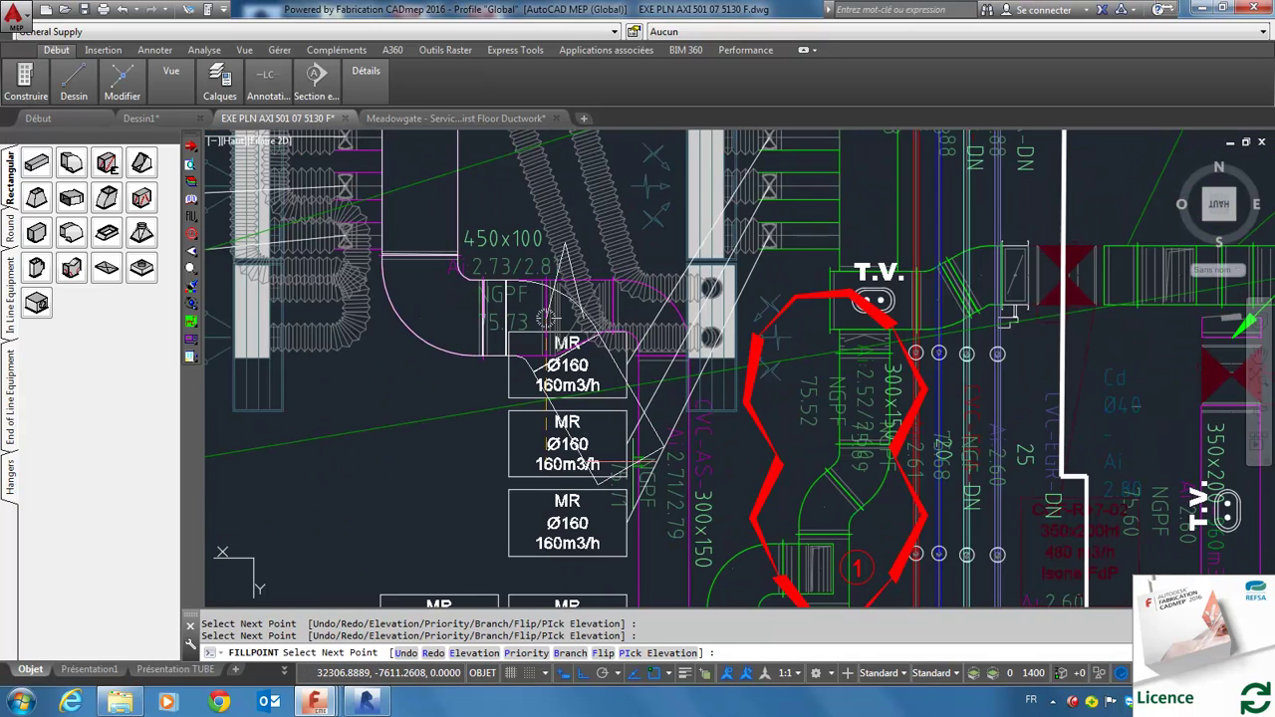
{"action": "scroll", "coordinate": [546, 317], "scroll_direction": "up", "scroll_amount": 2}
{"action": "scroll", "coordinate": [544, 307], "scroll_direction": "down", "scroll_amount": 2}
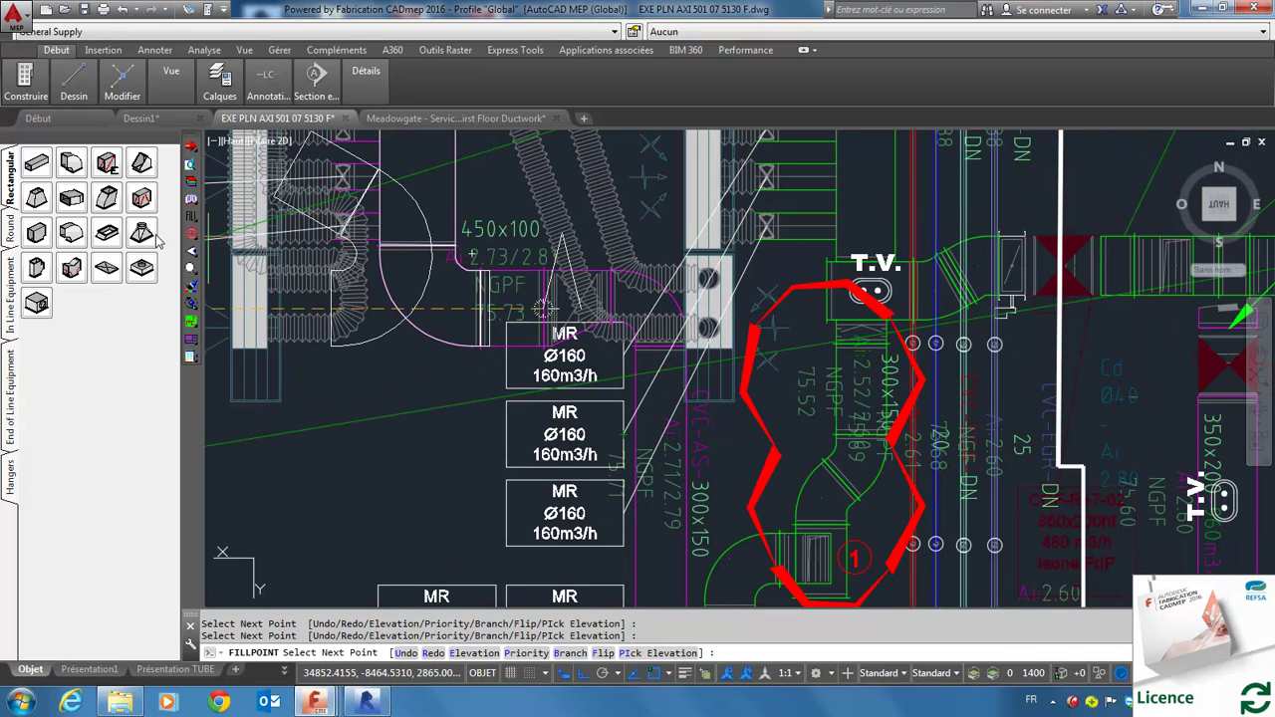
{"action": "left_click", "coordinate": [36, 199]}
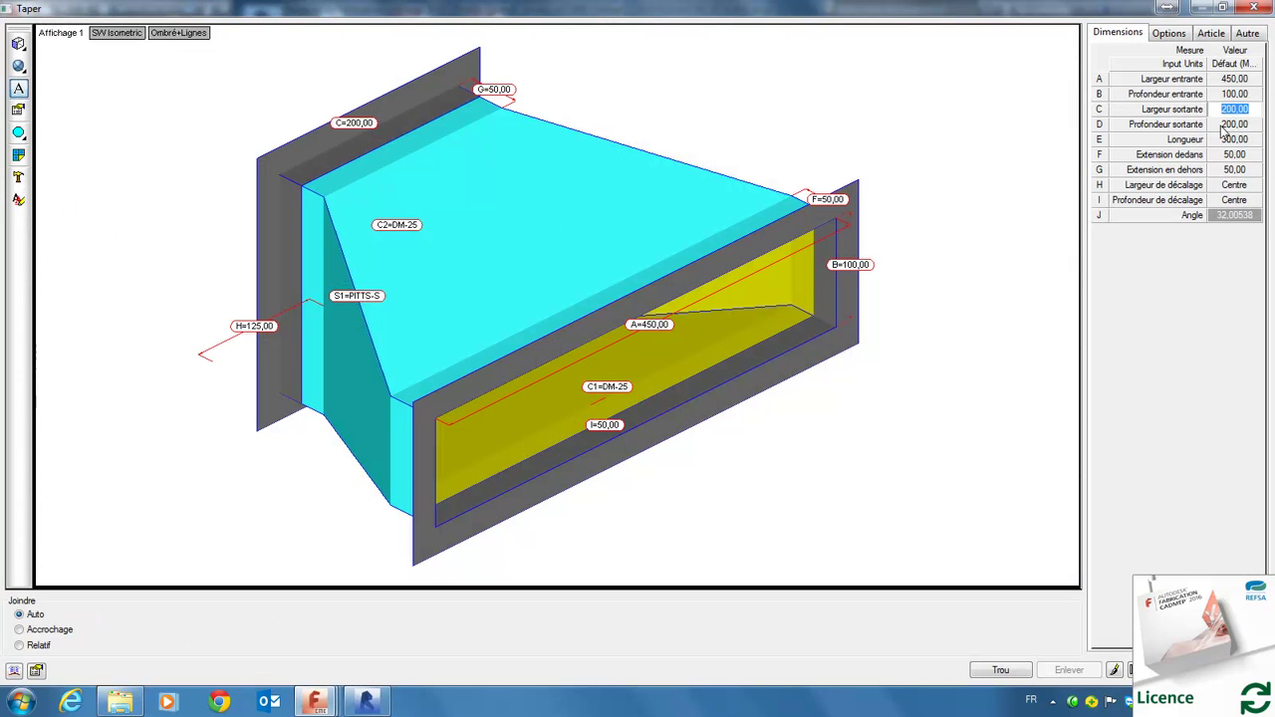
Give the taper a 300 x 150 outlet with a Flat Gauche width offset and accept it
{"action": "type", "text": "3"}
{"action": "left_click", "coordinate": [1248, 126]}
{"action": "type", "text": "150"}
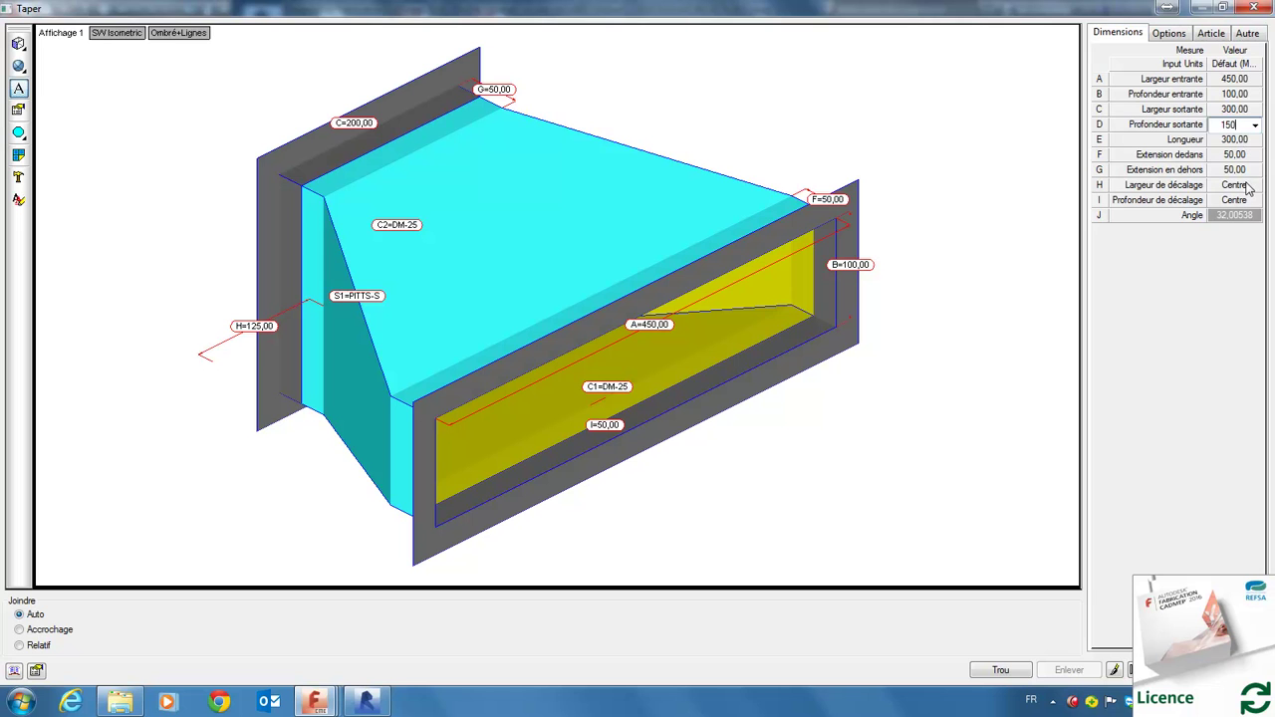
{"action": "left_click", "coordinate": [1257, 187]}
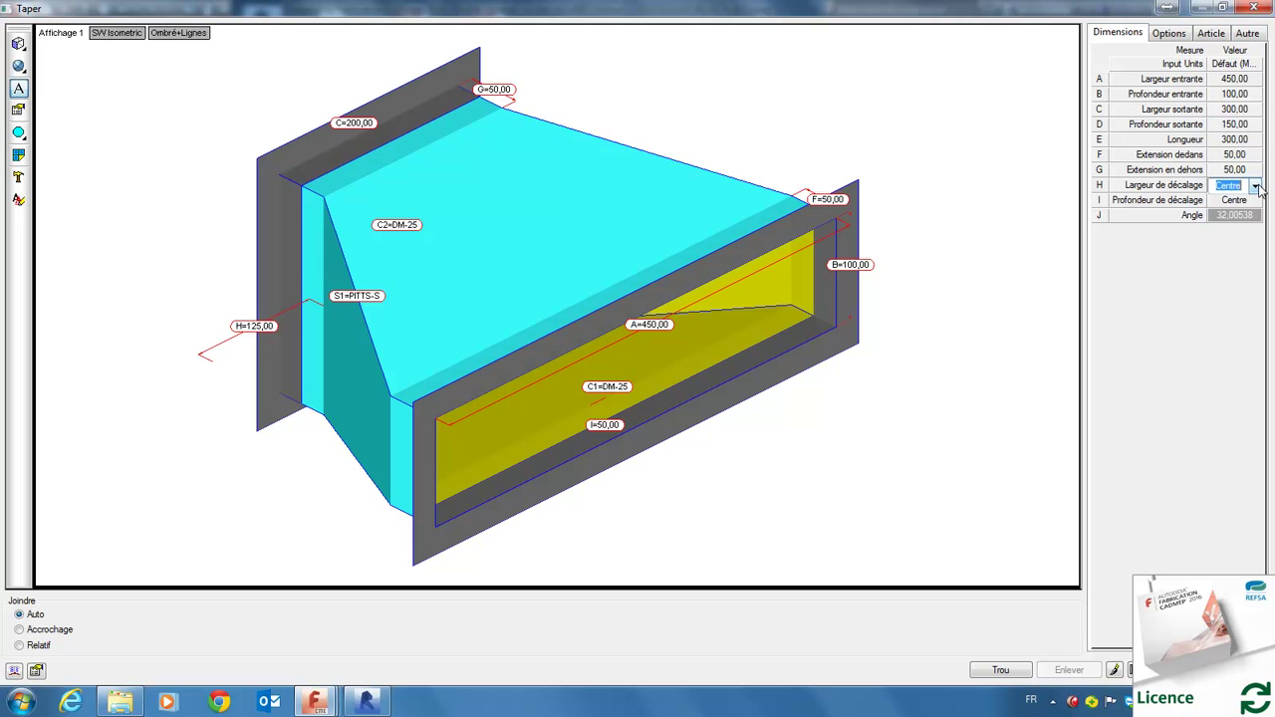
{"action": "left_click", "coordinate": [1256, 186]}
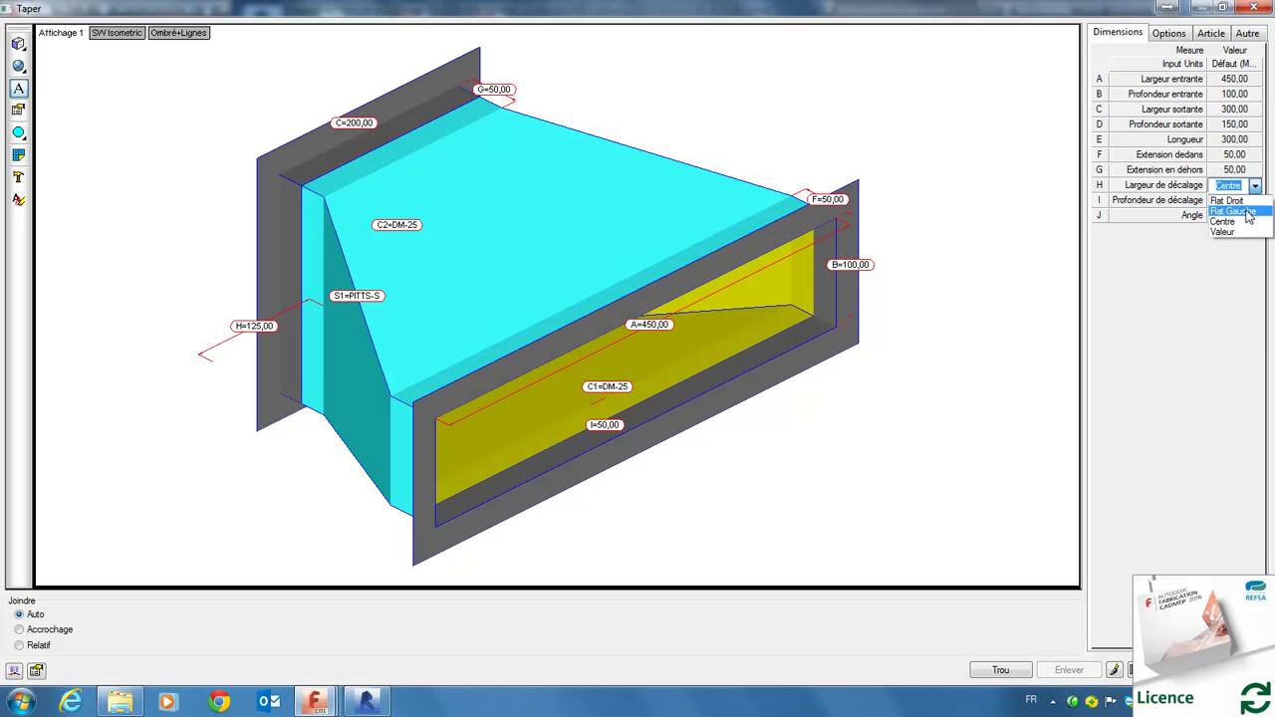
{"action": "left_click", "coordinate": [1249, 212]}
{"action": "key", "text": "Return"}
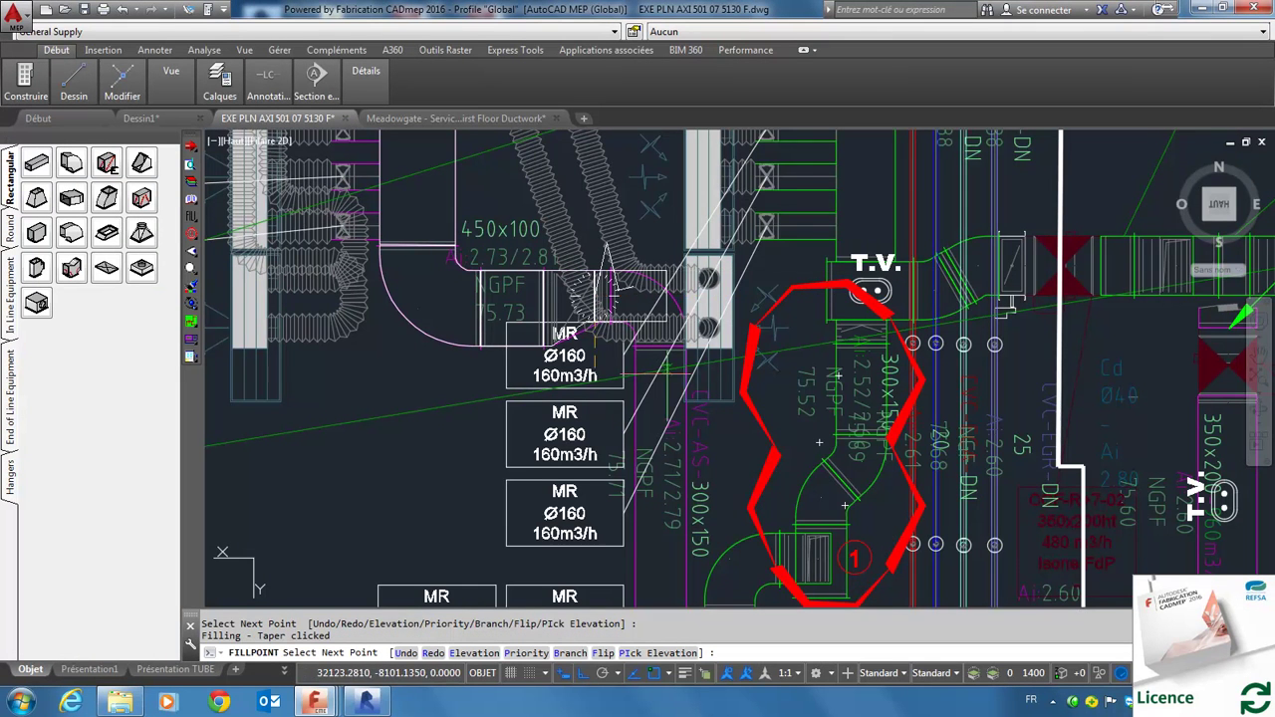
Place the 450 x 100 to 300 x 150 taper along the duct centreline
{"action": "scroll", "coordinate": [667, 374], "scroll_direction": "up", "scroll_amount": 4}
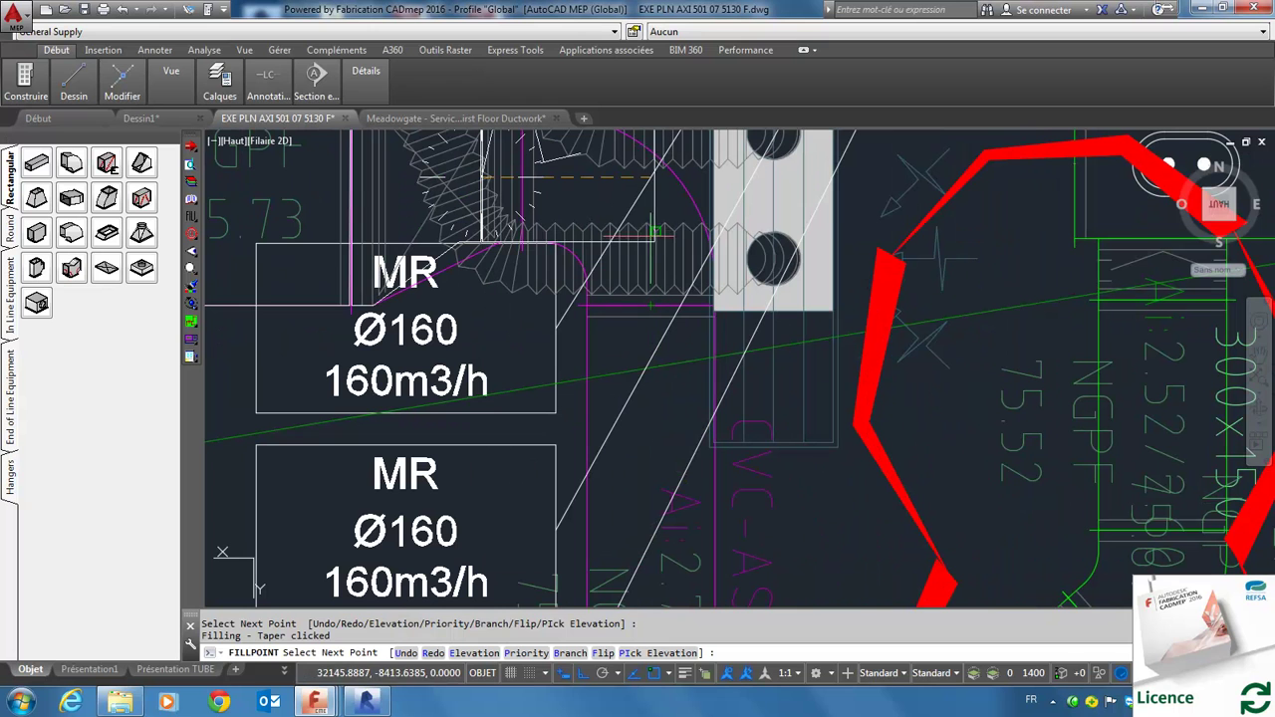
{"action": "left_click", "coordinate": [650, 288]}
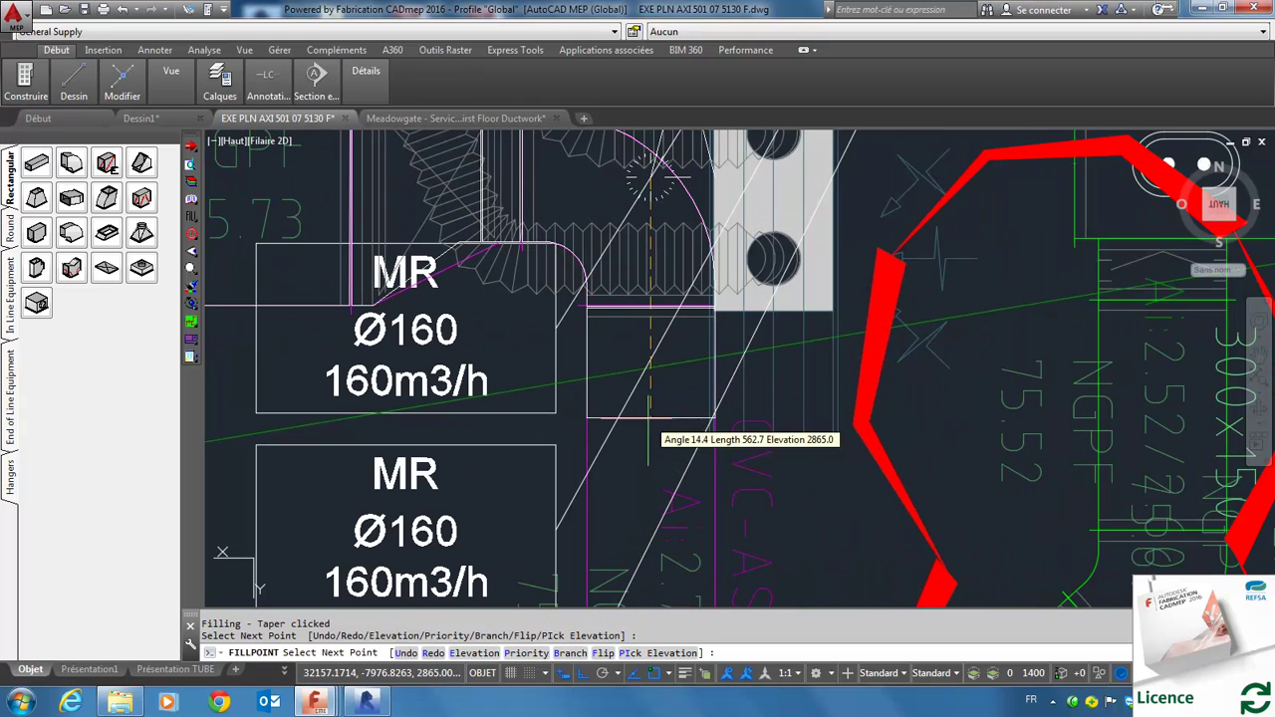
{"action": "scroll", "coordinate": [697, 339], "scroll_direction": "down", "scroll_amount": 5}
{"action": "scroll", "coordinate": [732, 249], "scroll_direction": "down", "scroll_amount": 1}
{"action": "scroll", "coordinate": [733, 344], "scroll_direction": "up", "scroll_amount": 4}
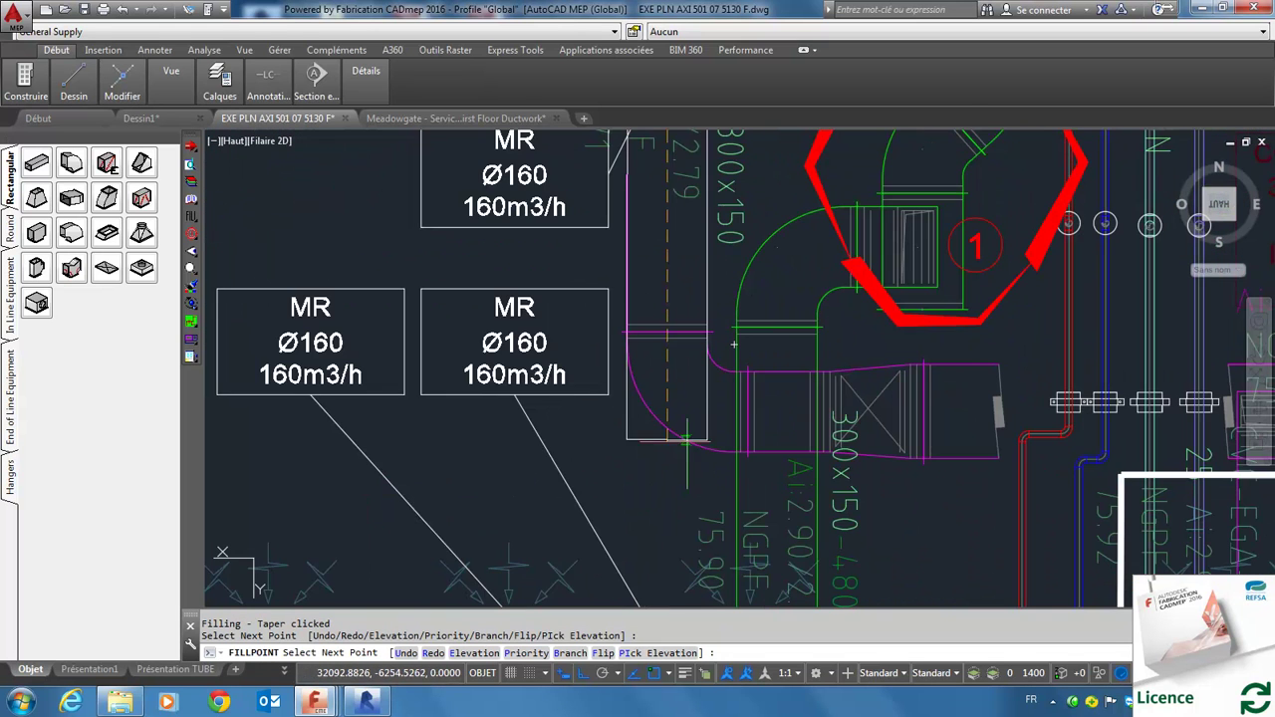
{"action": "scroll", "coordinate": [701, 459], "scroll_direction": "up", "scroll_amount": 2}
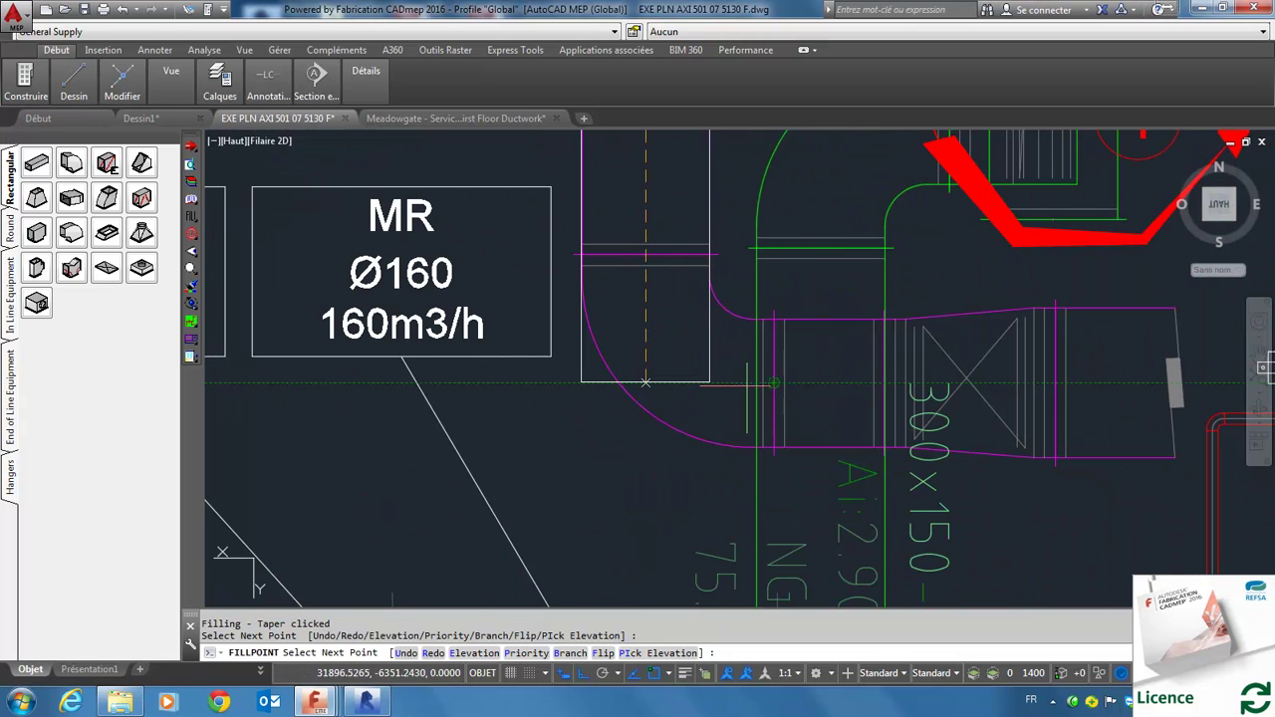
Add an elbow into the horizontal 300 x 150 duct and pick a second Taper fitting
{"action": "left_click", "coordinate": [645, 381]}
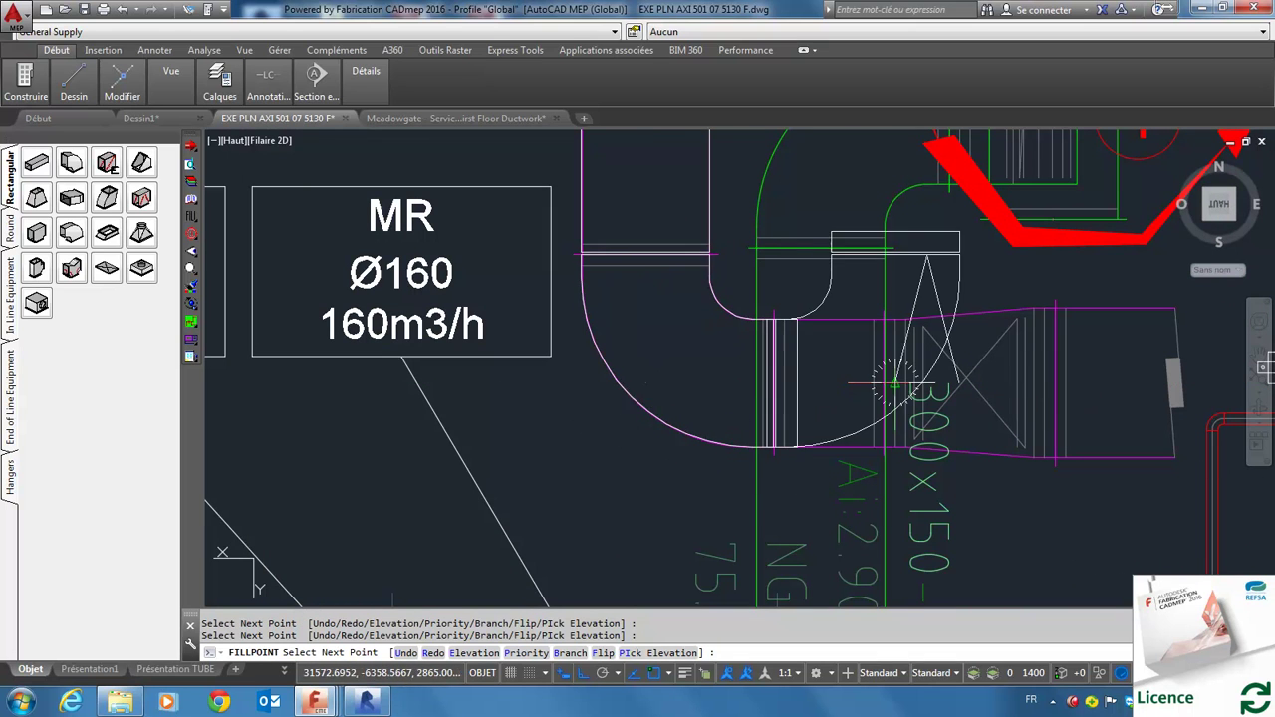
{"action": "scroll", "coordinate": [643, 346], "scroll_direction": "down", "scroll_amount": 4}
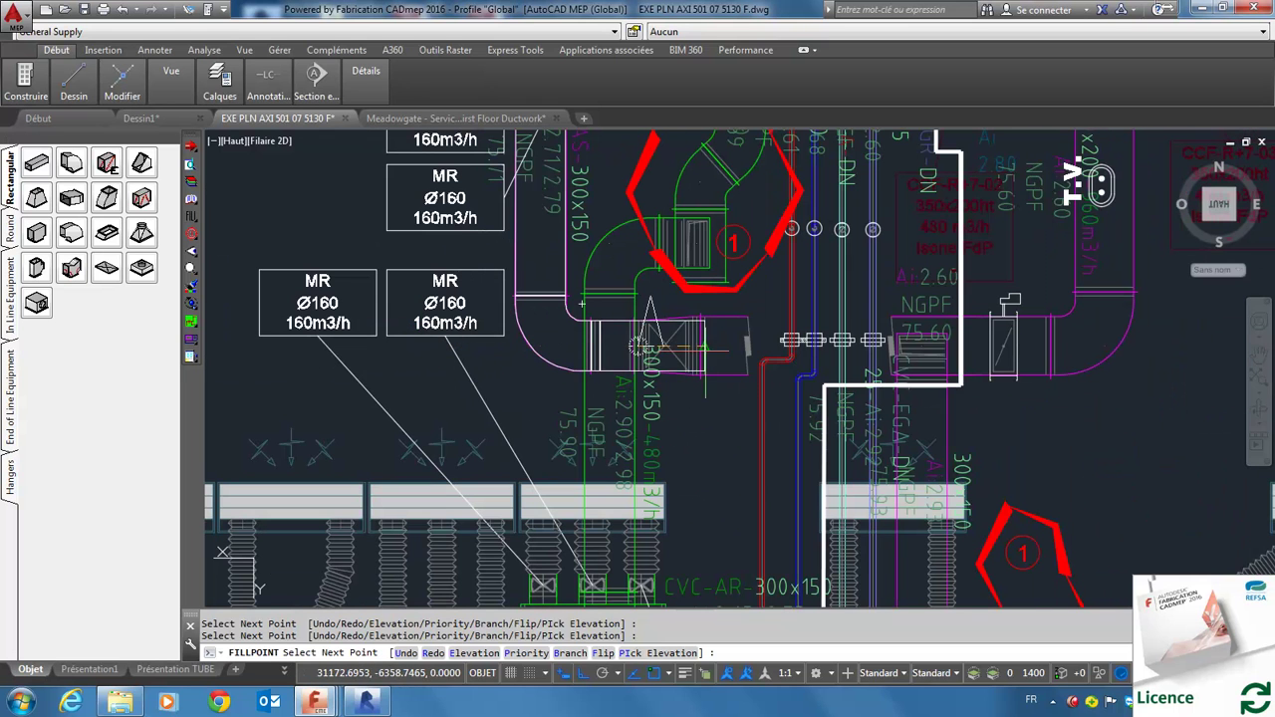
{"action": "scroll", "coordinate": [747, 390], "scroll_direction": "up", "scroll_amount": 2}
{"action": "scroll", "coordinate": [576, 318], "scroll_direction": "down", "scroll_amount": 2}
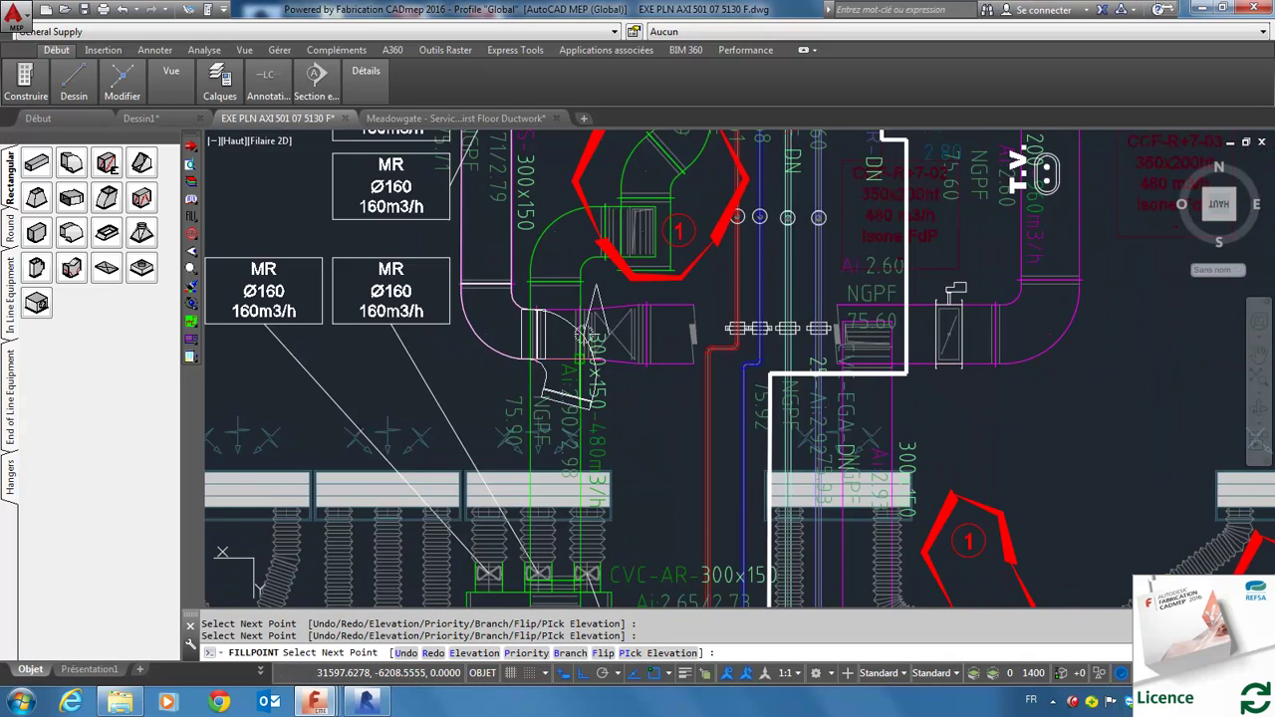
{"action": "scroll", "coordinate": [578, 324], "scroll_direction": "down", "scroll_amount": 2}
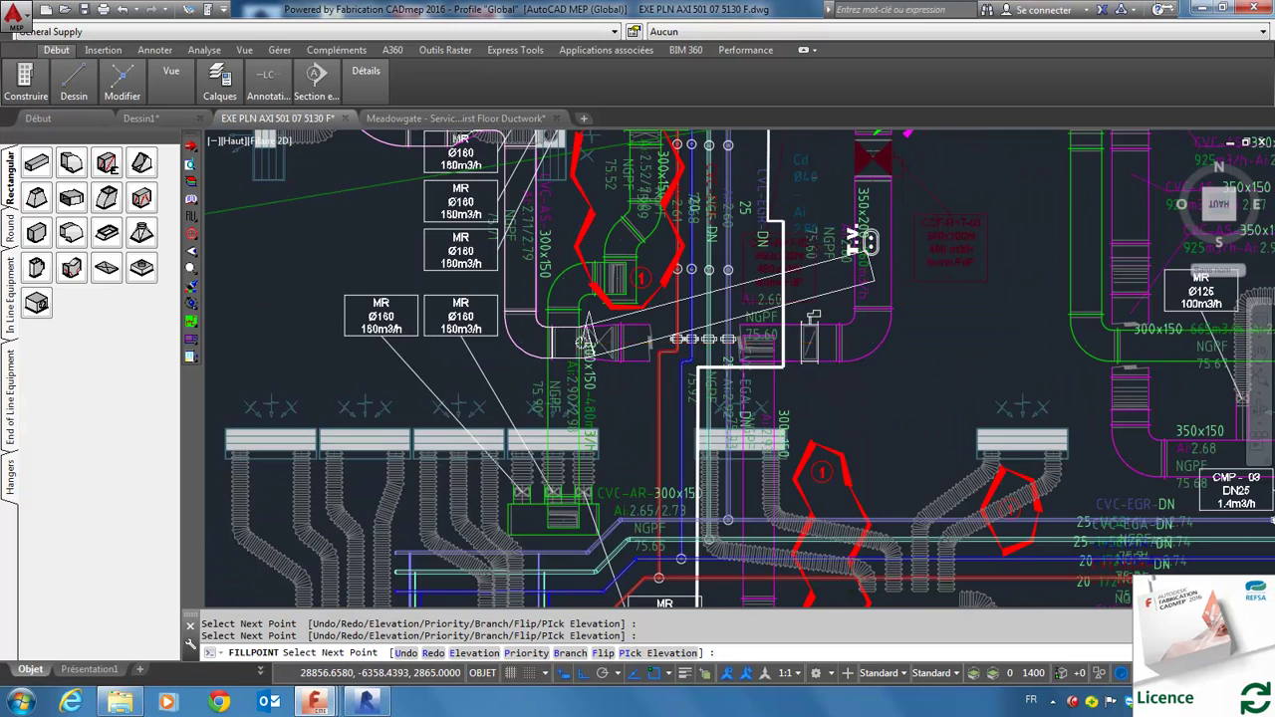
{"action": "scroll", "coordinate": [866, 284], "scroll_direction": "up", "scroll_amount": 2}
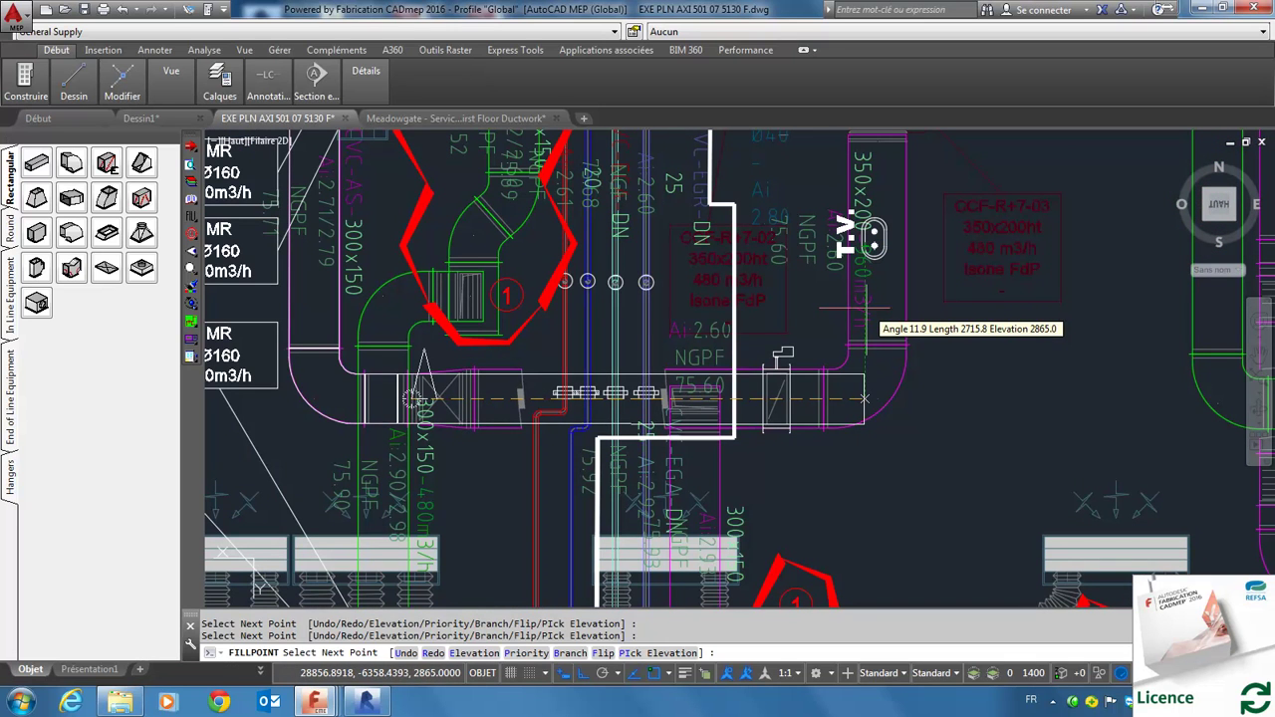
{"action": "left_click", "coordinate": [38, 199]}
Change the second taper's outlet width to 350, keeping 200 depth, and accept it
{"action": "type", "text": "350"}
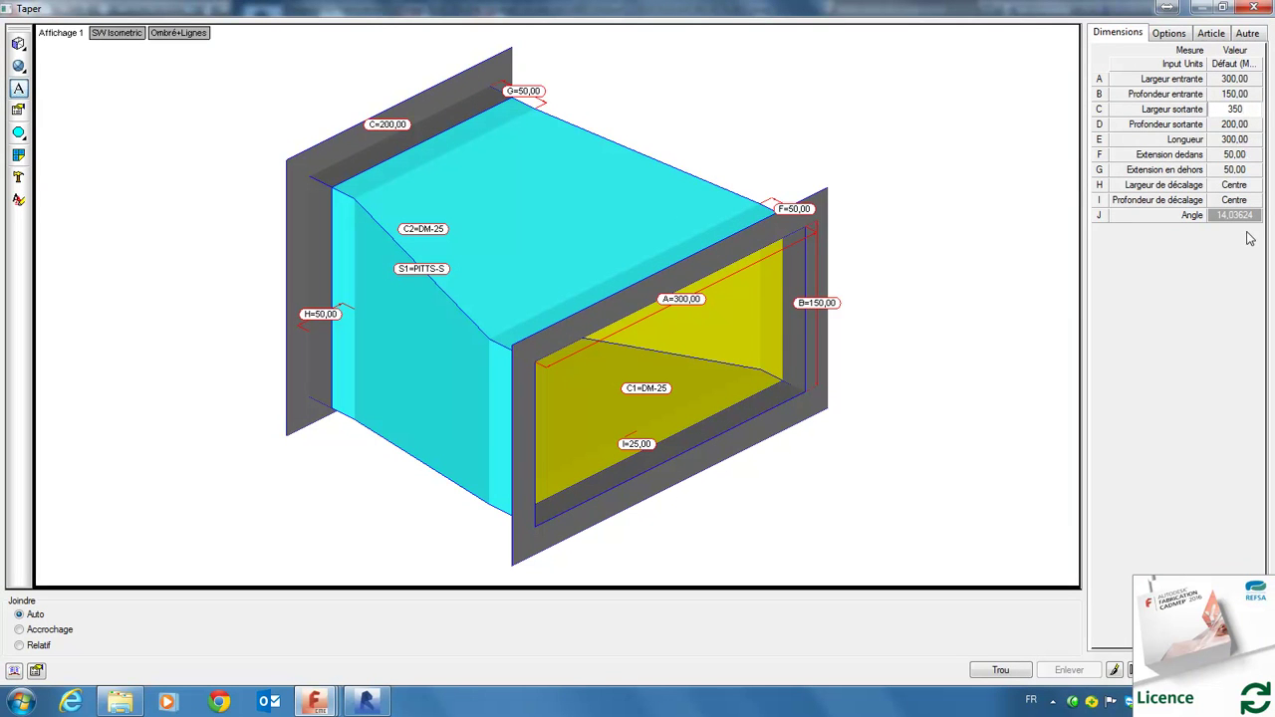
{"action": "key", "text": "Return"}
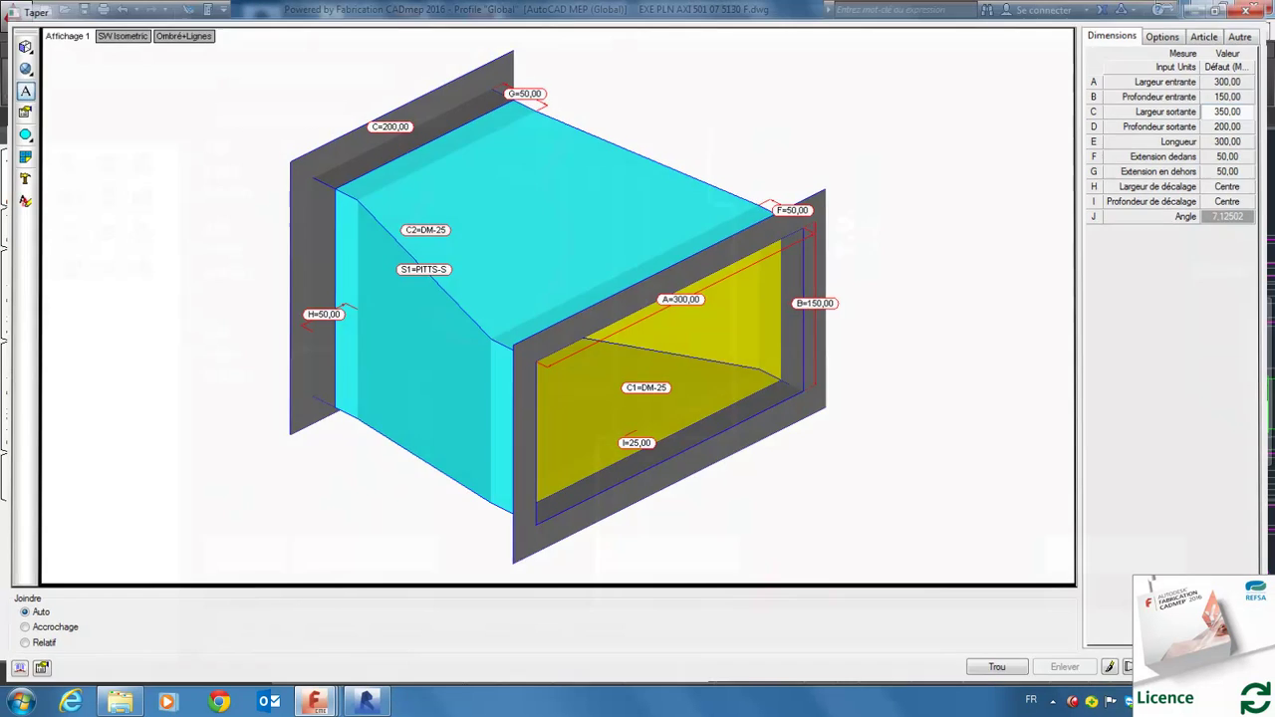
Place the widened taper and a final taper at the duct end beside the damper
{"action": "left_click", "coordinate": [831, 352]}
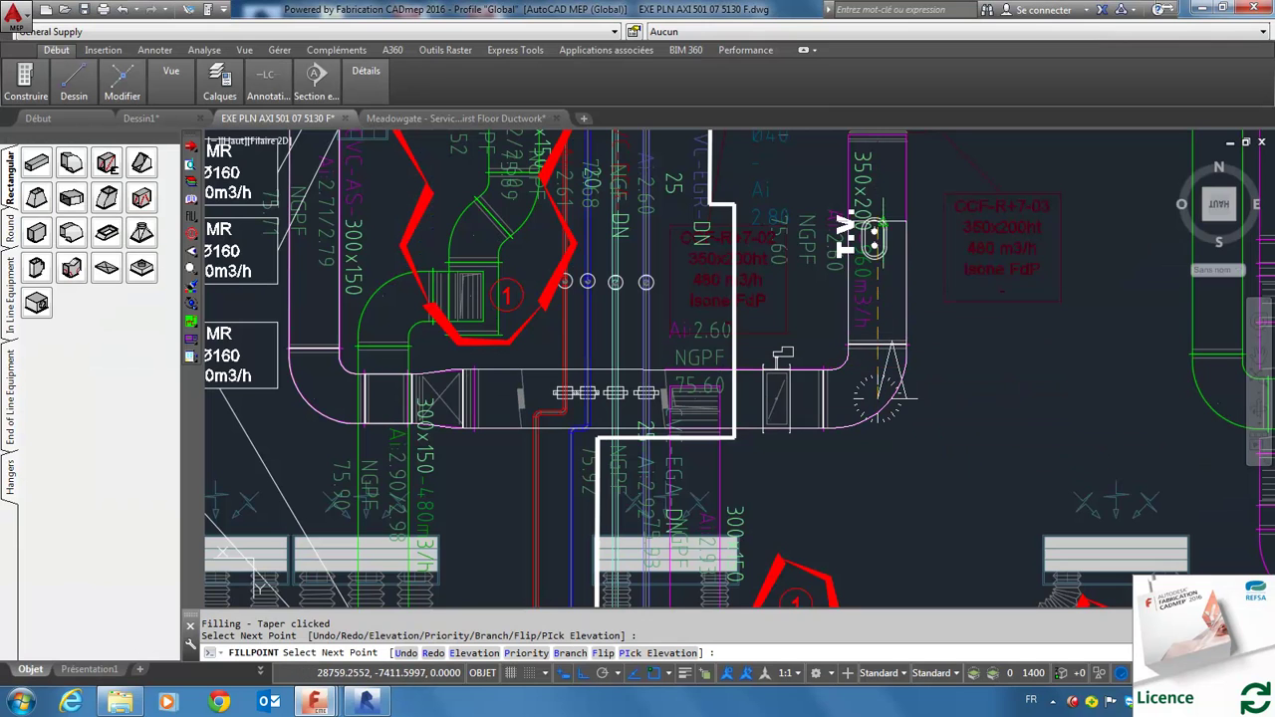
{"action": "scroll", "coordinate": [867, 394], "scroll_direction": "up", "scroll_amount": 3}
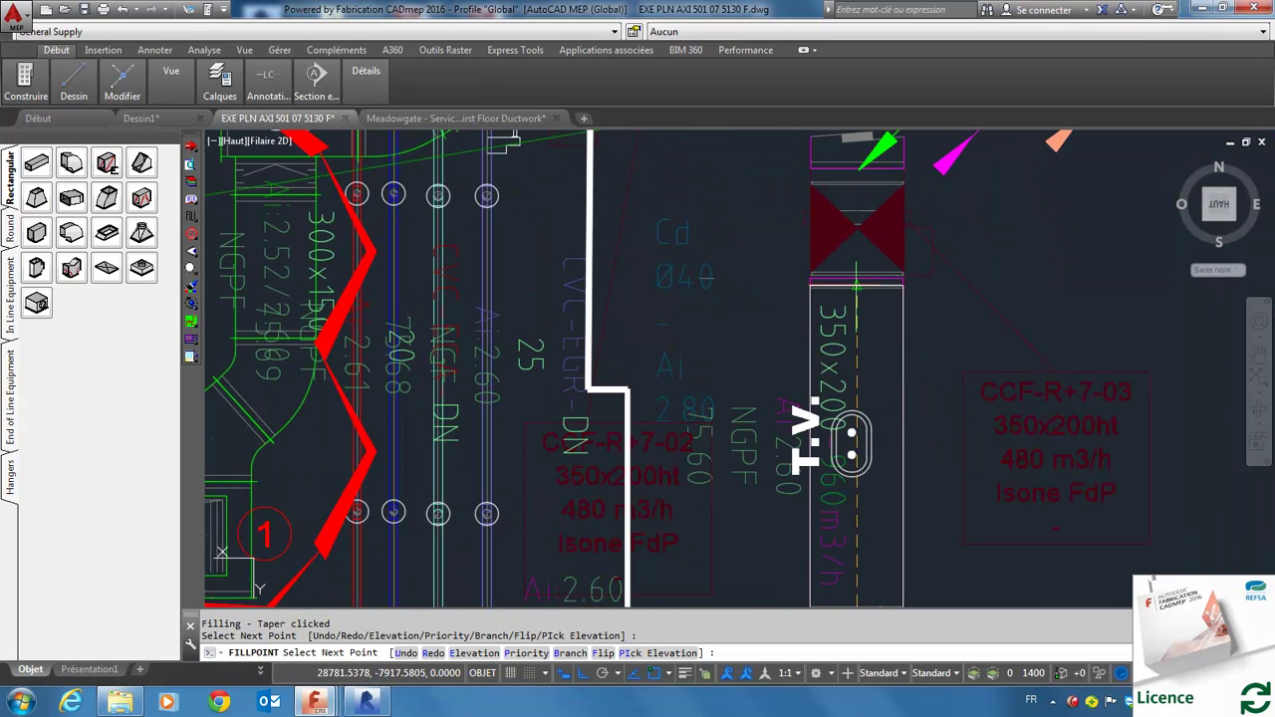
{"action": "left_click", "coordinate": [852, 272]}
End the fill command with Entrée and zoom over the completed run
{"action": "right_click", "coordinate": [856, 274]}
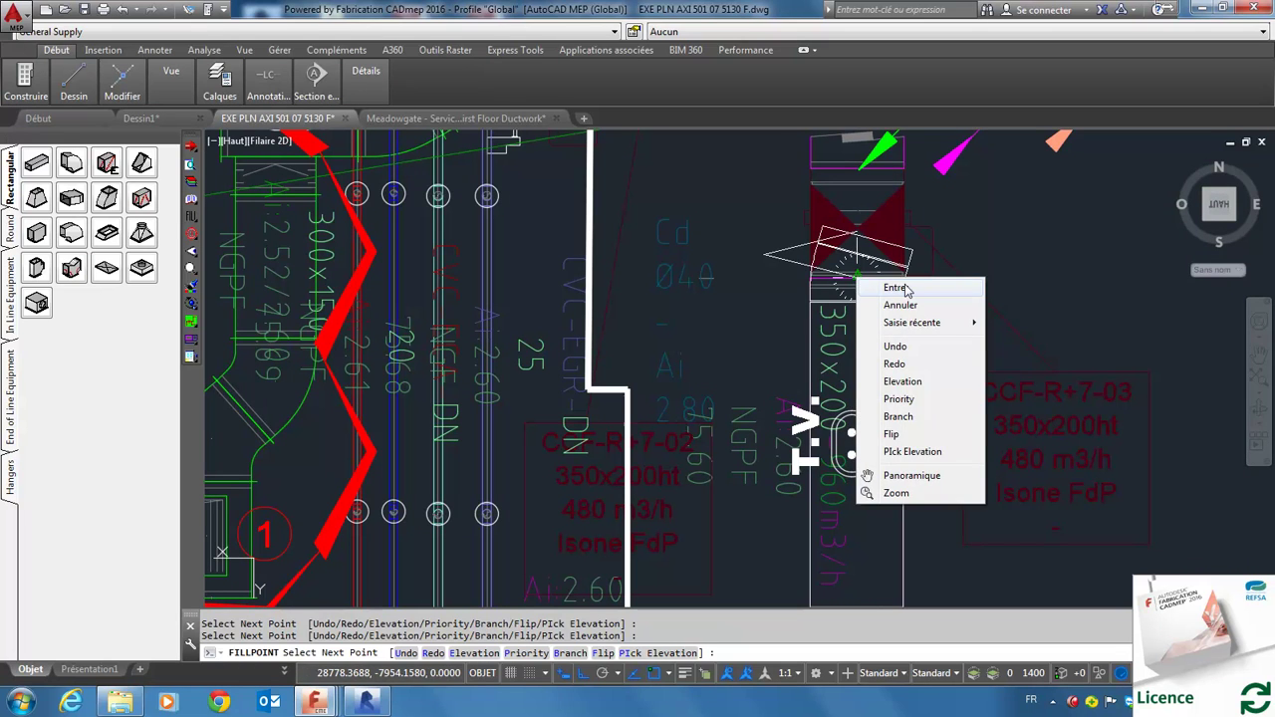
{"action": "left_click", "coordinate": [909, 289]}
{"action": "scroll", "coordinate": [958, 225], "scroll_direction": "down", "scroll_amount": 3}
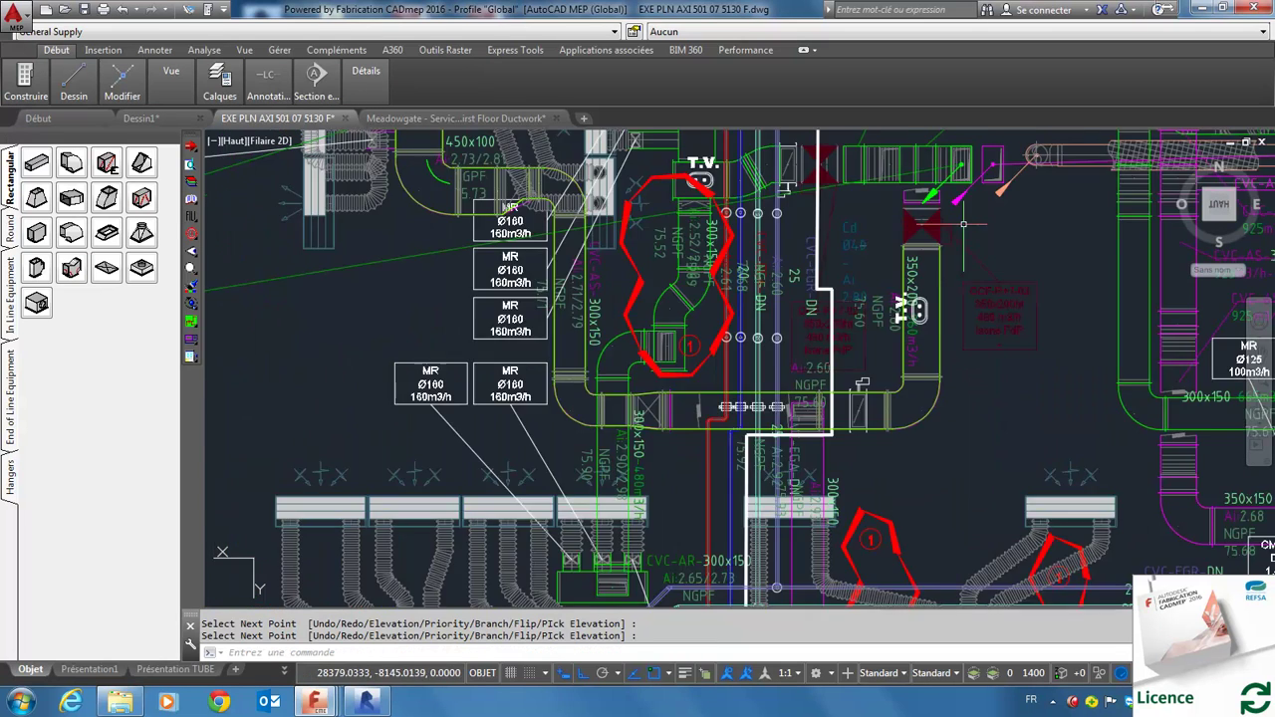
{"action": "scroll", "coordinate": [957, 225], "scroll_direction": "down", "scroll_amount": 3}
{"action": "scroll", "coordinate": [958, 225], "scroll_direction": "down", "scroll_amount": 5}
{"action": "scroll", "coordinate": [932, 299], "scroll_direction": "up", "scroll_amount": 5}
{"action": "scroll", "coordinate": [932, 299], "scroll_direction": "up", "scroll_amount": 2}
{"action": "scroll", "coordinate": [762, 329], "scroll_direction": "up", "scroll_amount": 1}
{"action": "scroll", "coordinate": [618, 299], "scroll_direction": "down", "scroll_amount": 2}
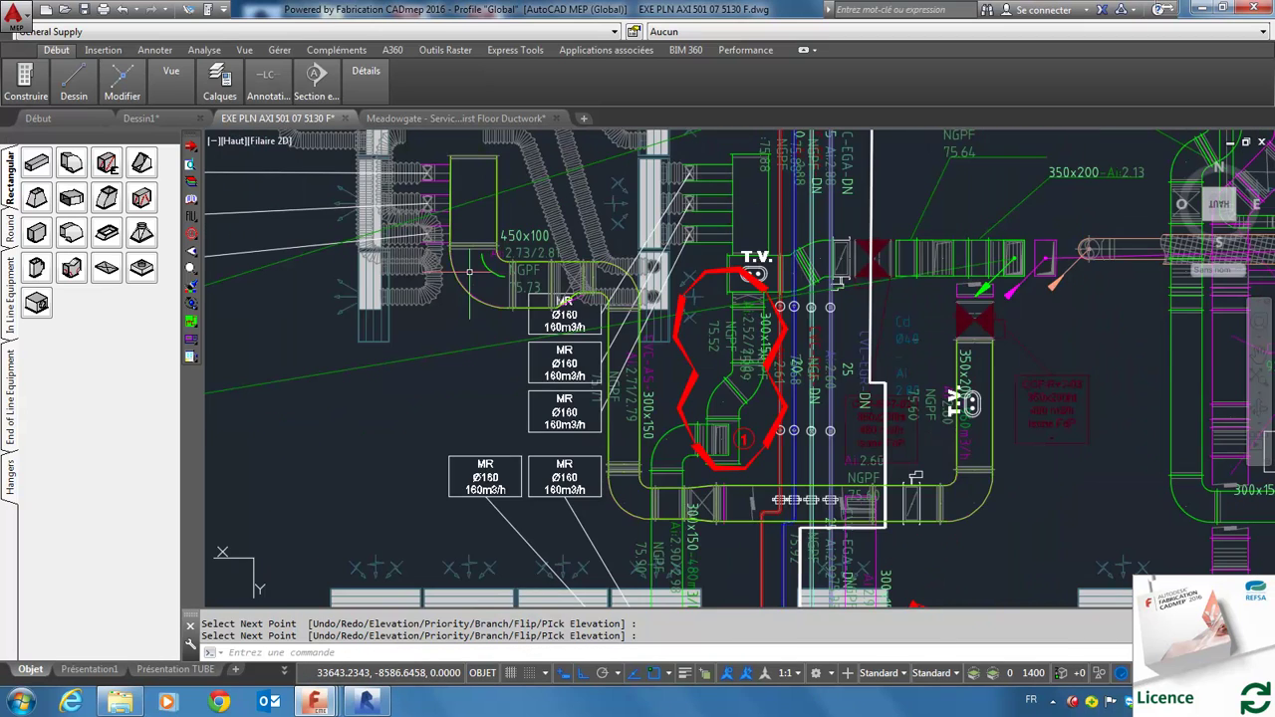
{"action": "scroll", "coordinate": [438, 284], "scroll_direction": "down", "scroll_amount": 1}
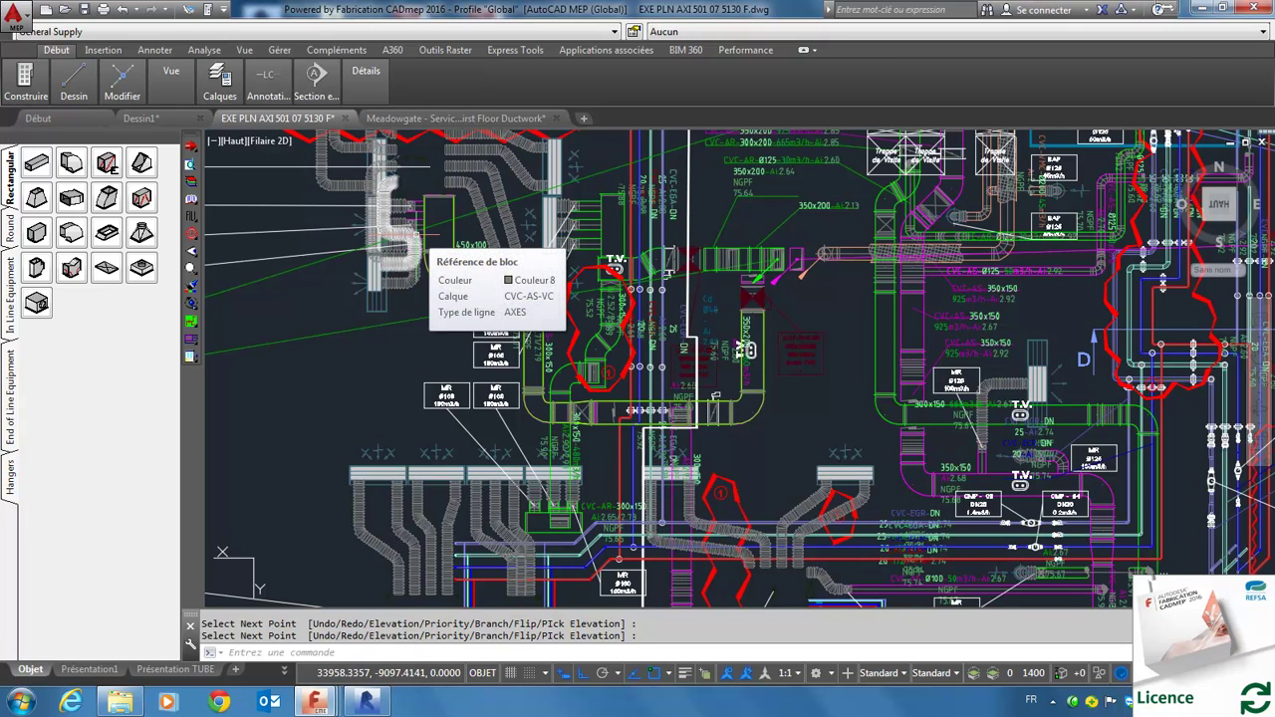
Switch the viewport to the Ombré visual style and the southwest isometric view
{"action": "left_click", "coordinate": [267, 141]}
{"action": "left_click", "coordinate": [301, 253]}
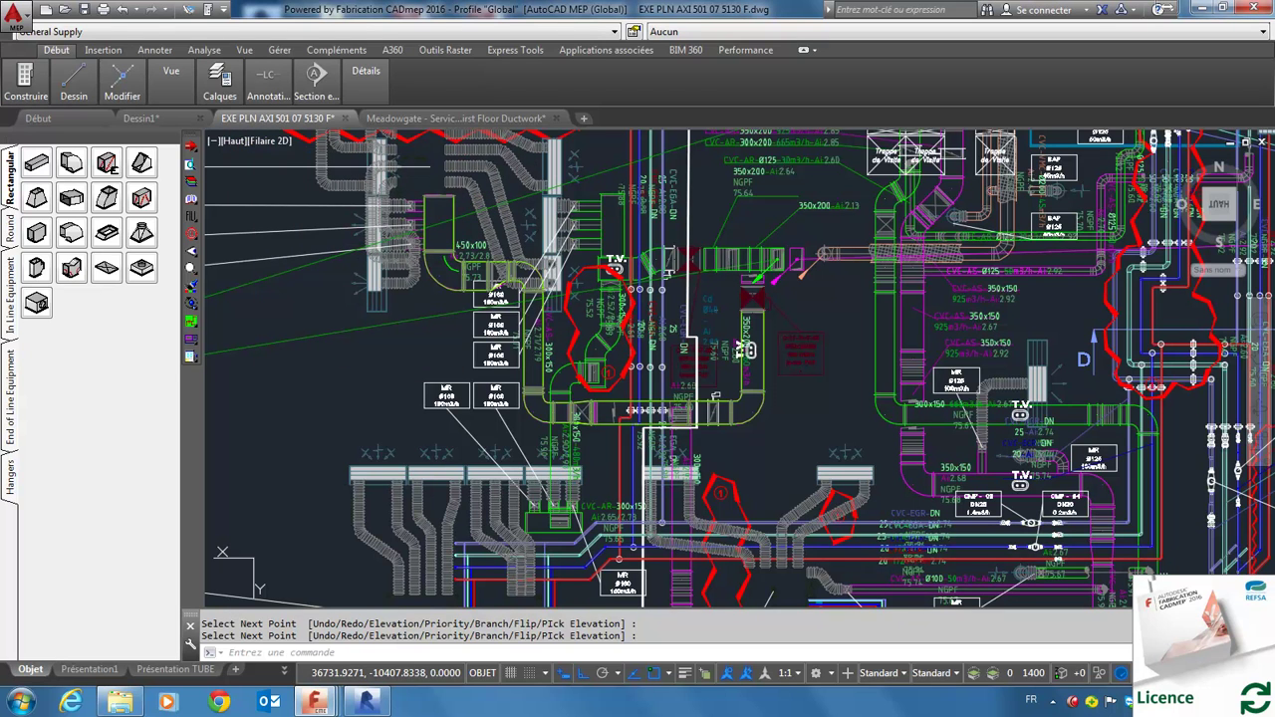
{"action": "left_click", "coordinate": [231, 145]}
{"action": "left_click", "coordinate": [289, 288]}
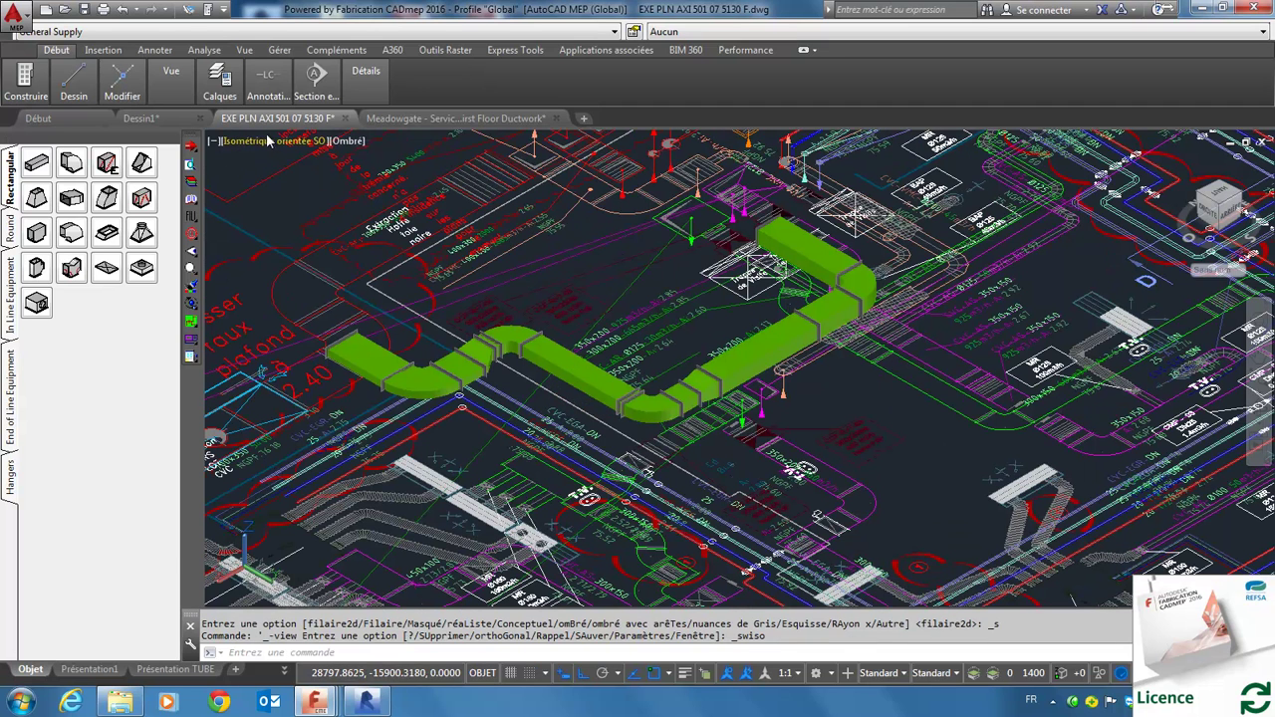
{"action": "left_click", "coordinate": [259, 141]}
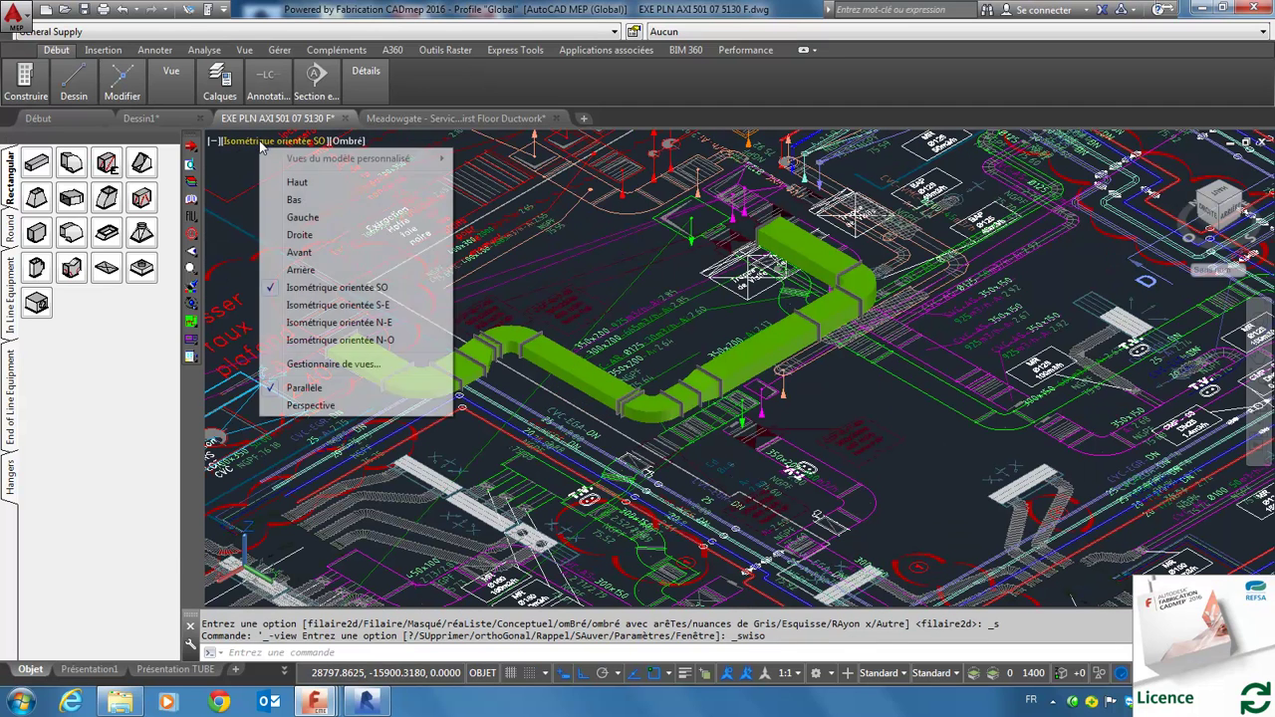
Return to the Haut top view and delete the short fitting beside the MR Ø160 label
{"action": "left_click", "coordinate": [297, 181]}
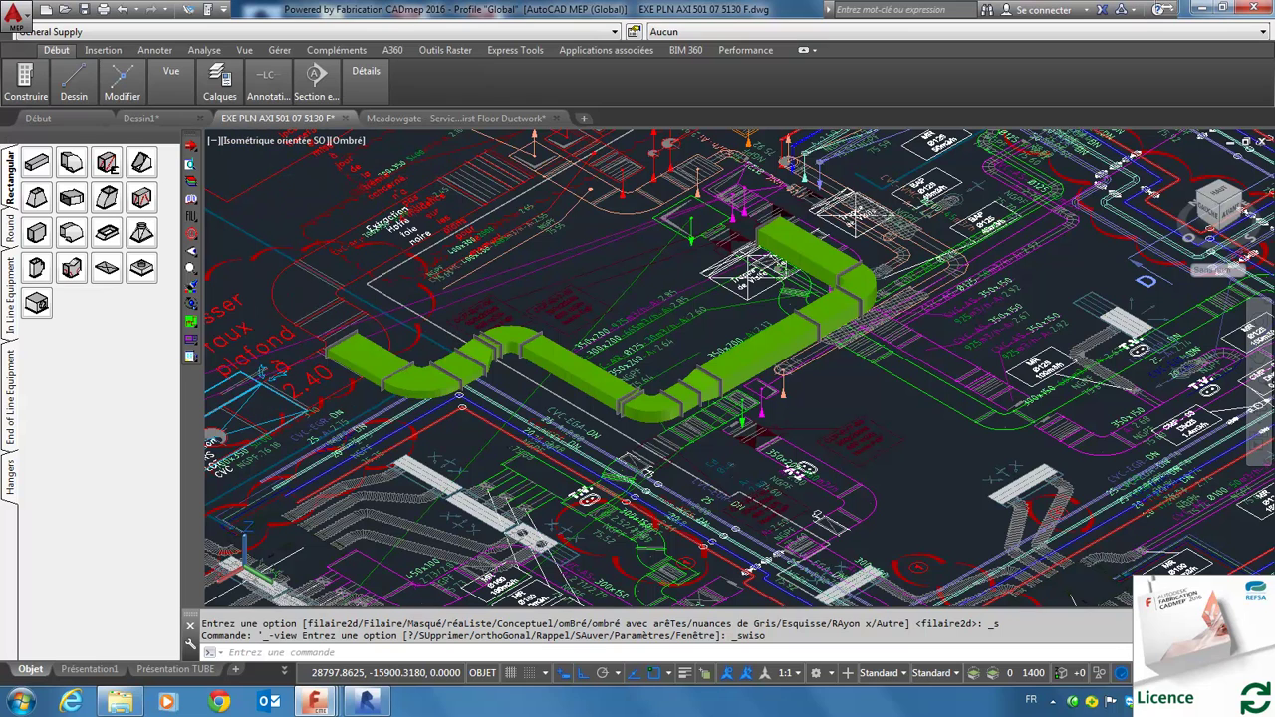
{"action": "scroll", "coordinate": [464, 255], "scroll_direction": "up", "scroll_amount": 3}
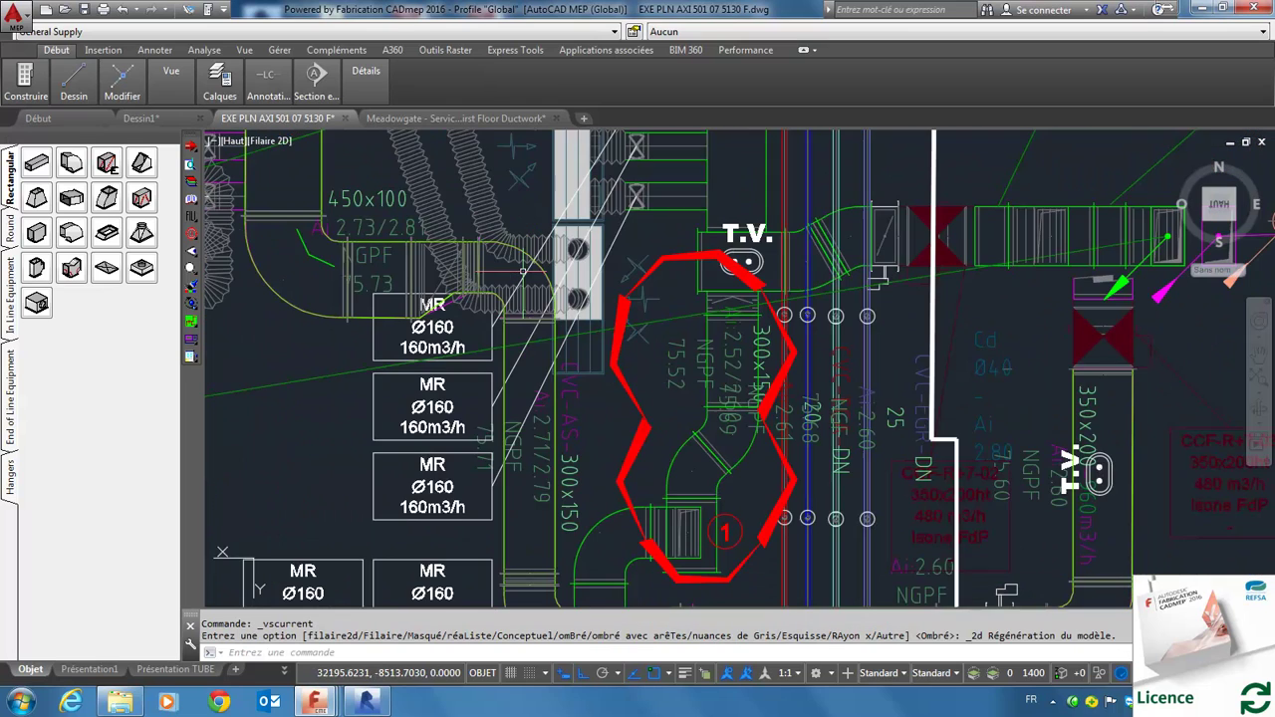
{"action": "scroll", "coordinate": [464, 255], "scroll_direction": "up", "scroll_amount": 3}
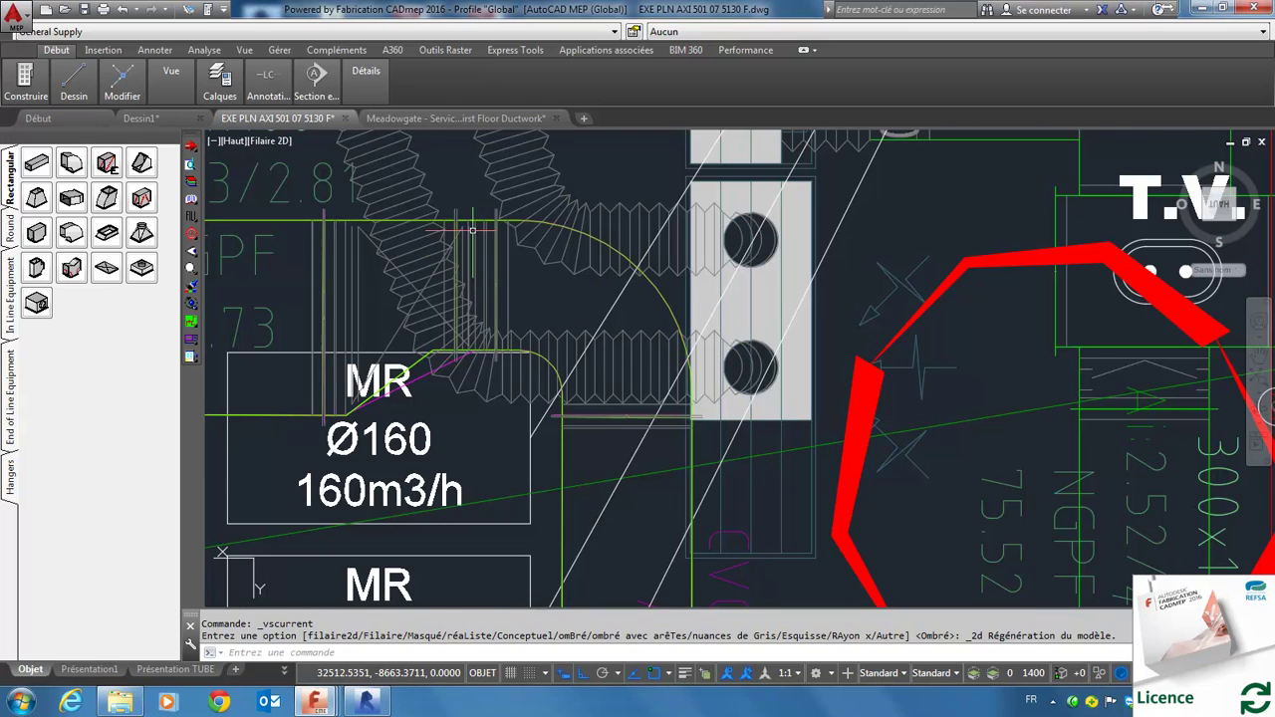
{"action": "left_click", "coordinate": [481, 219]}
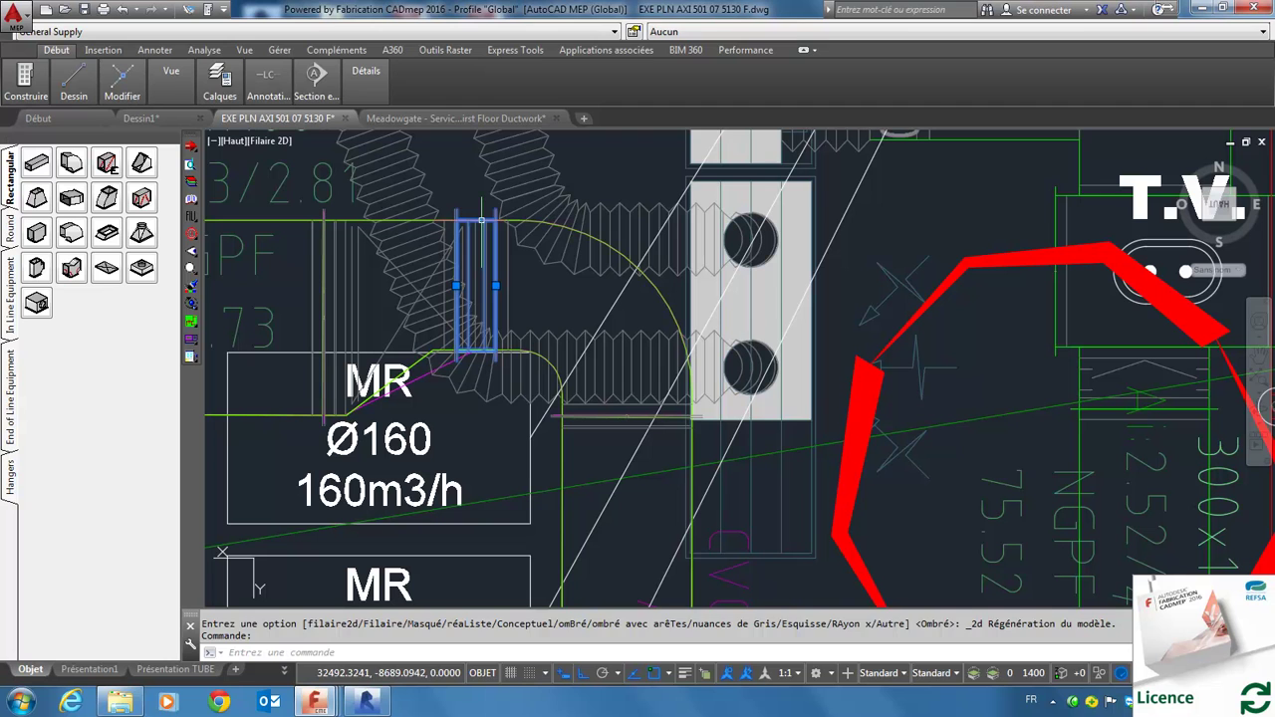
{"action": "key", "text": "Delete"}
Stretch the neighbouring elbow into the gap and check it: 300 x 150, 90°, 100 inner radius
{"action": "left_click", "coordinate": [515, 219]}
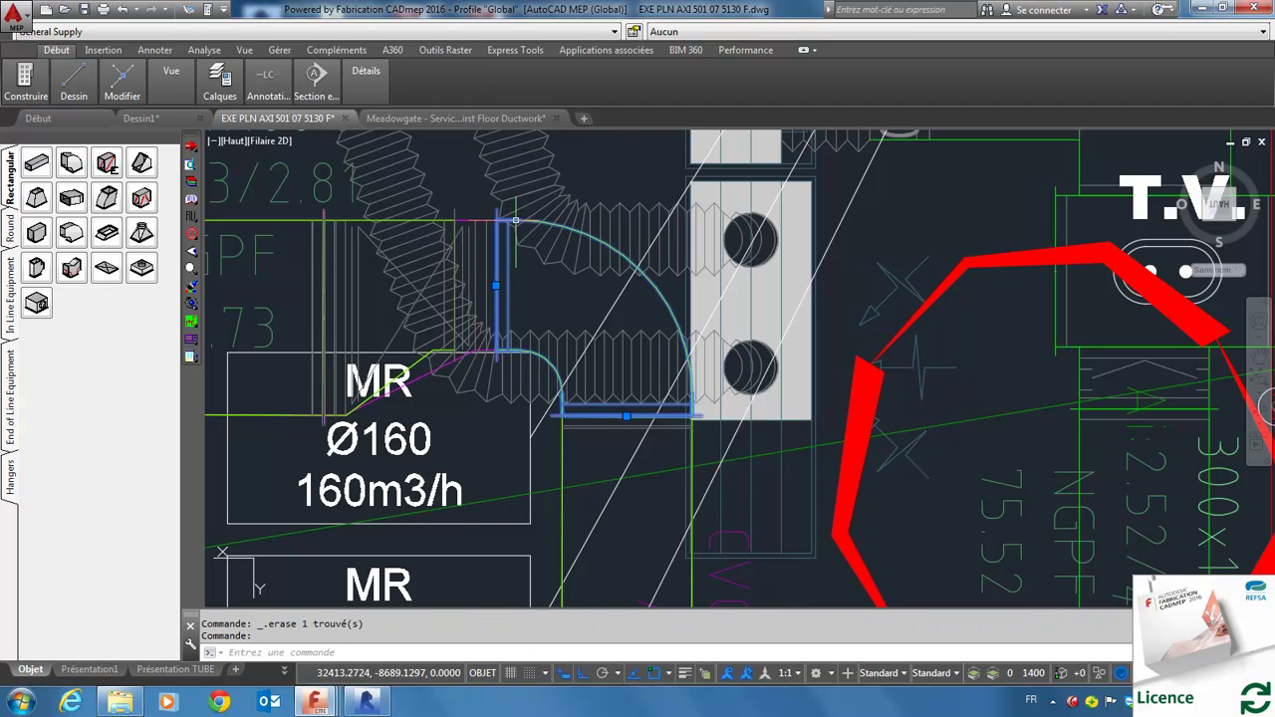
{"action": "left_click", "coordinate": [495, 286]}
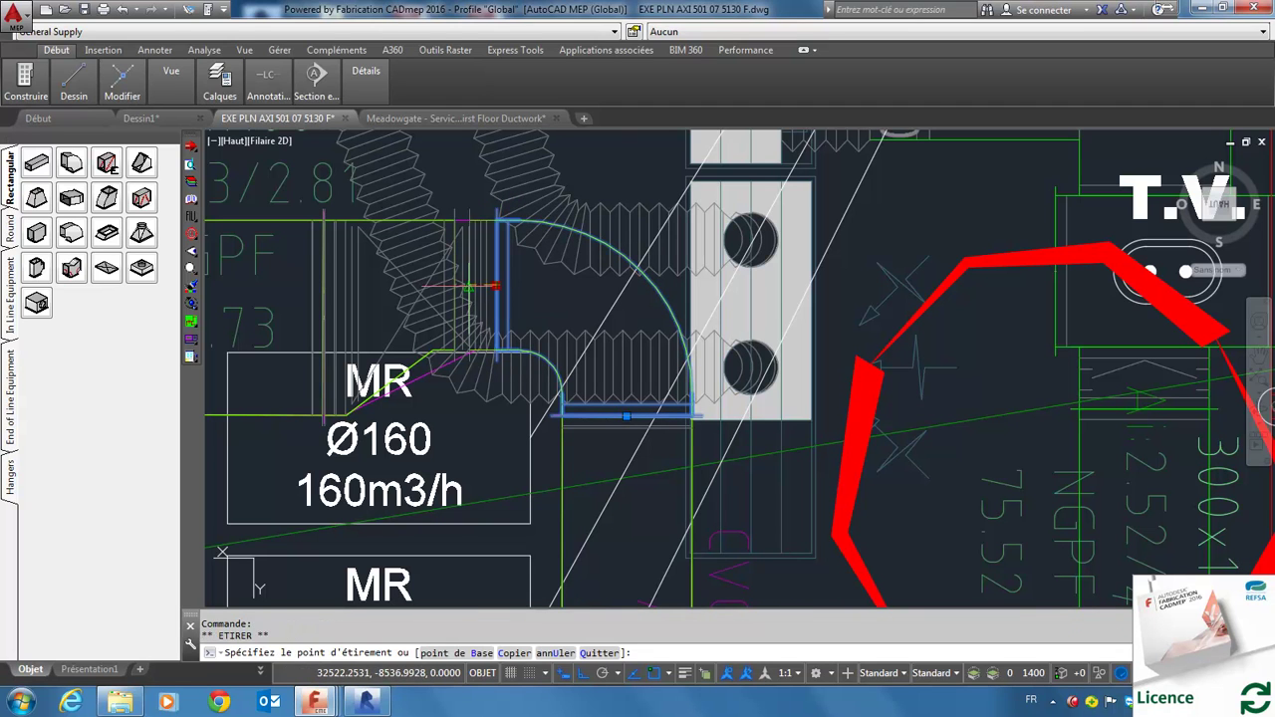
{"action": "left_click", "coordinate": [457, 286]}
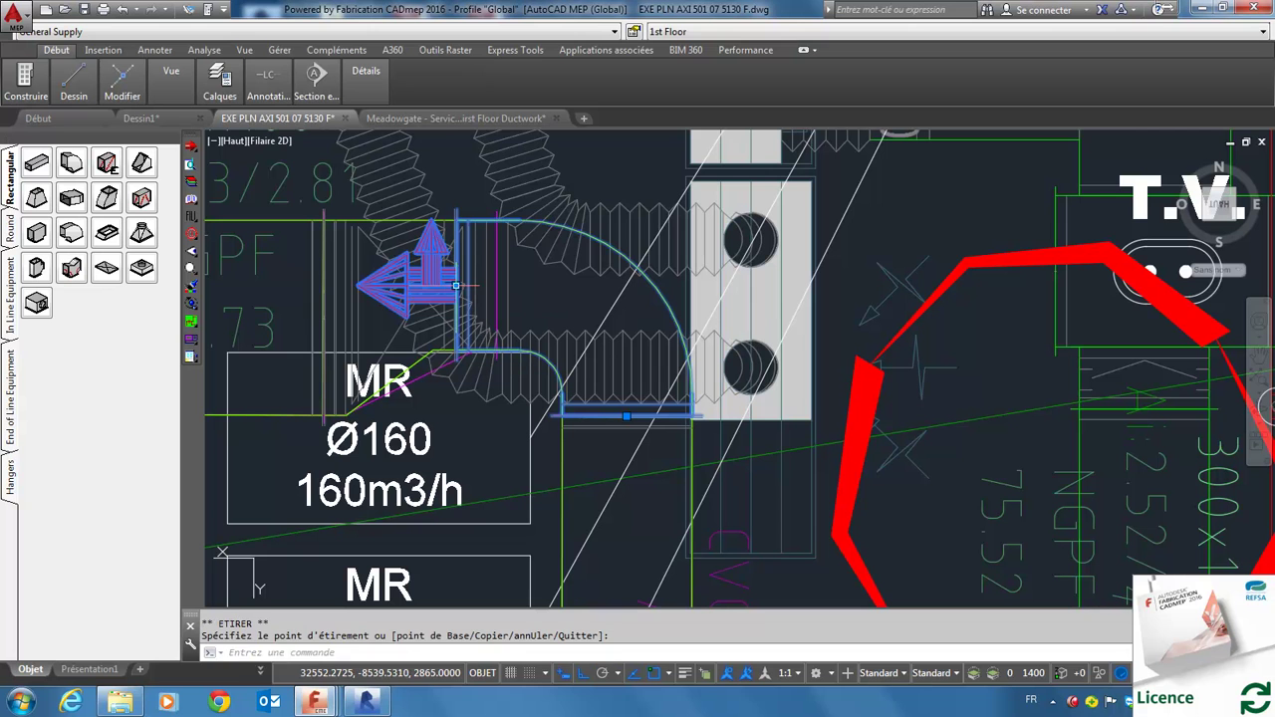
{"action": "double_click", "coordinate": [532, 221]}
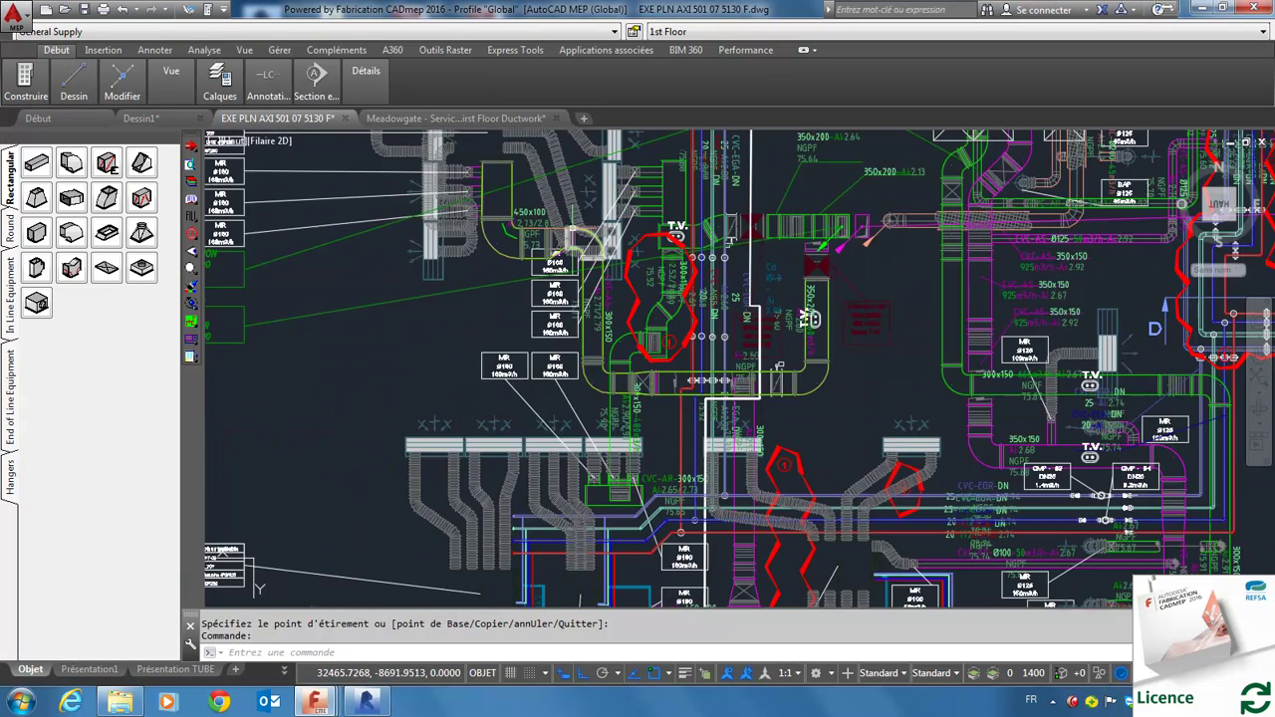
Inspect the 300 x 150 straight section before the reducer, then delete it
{"action": "scroll", "coordinate": [637, 399], "scroll_direction": "up", "scroll_amount": 5}
{"action": "scroll", "coordinate": [556, 324], "scroll_direction": "up", "scroll_amount": 3}
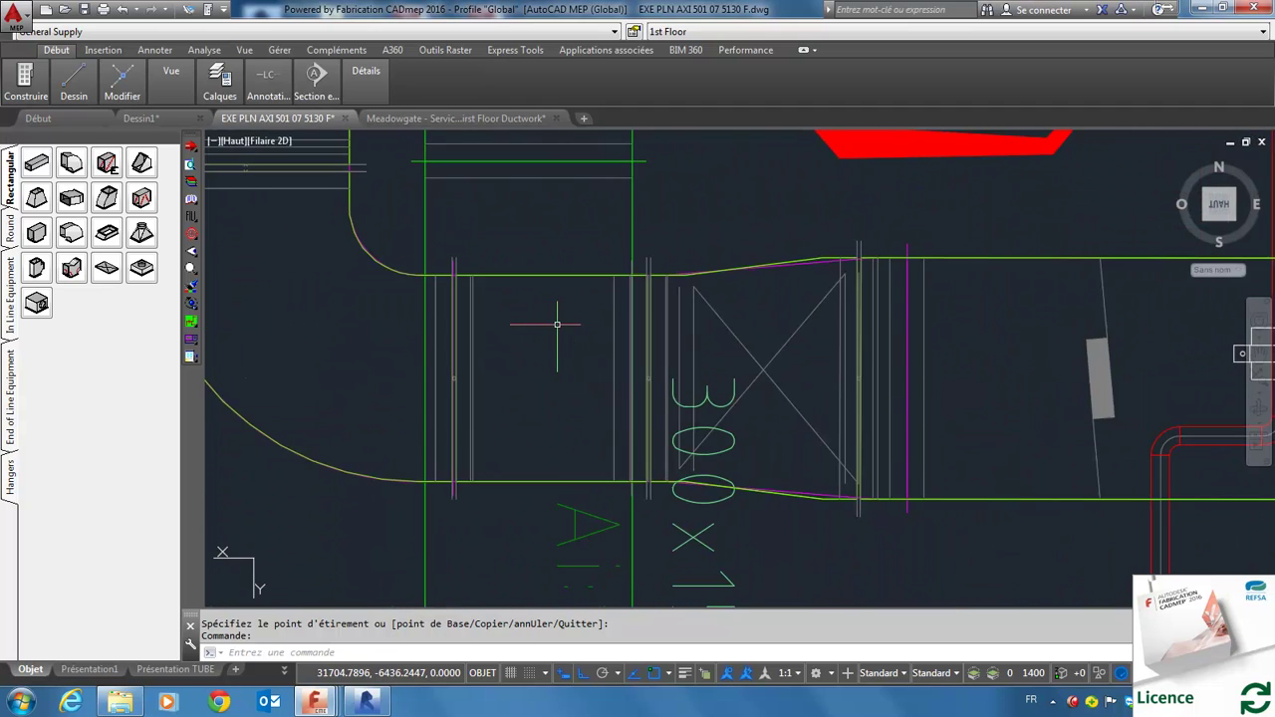
{"action": "double_click", "coordinate": [557, 324]}
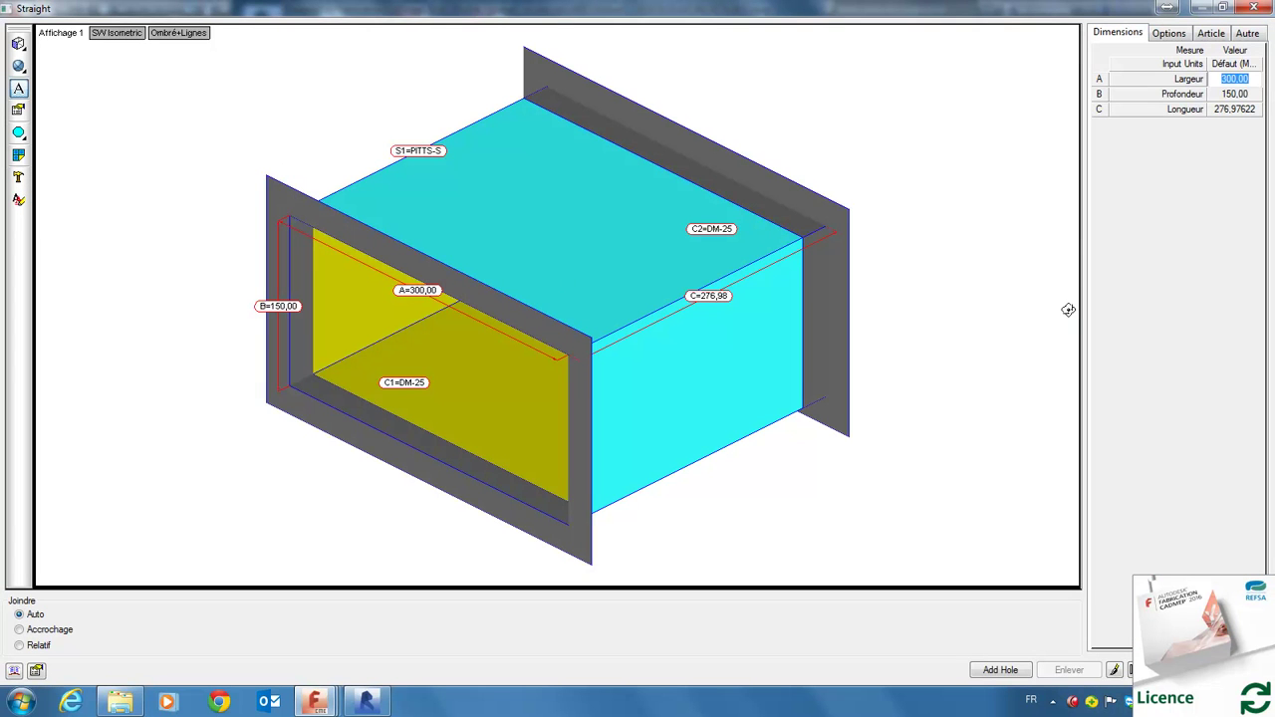
{"action": "key", "text": "Return"}
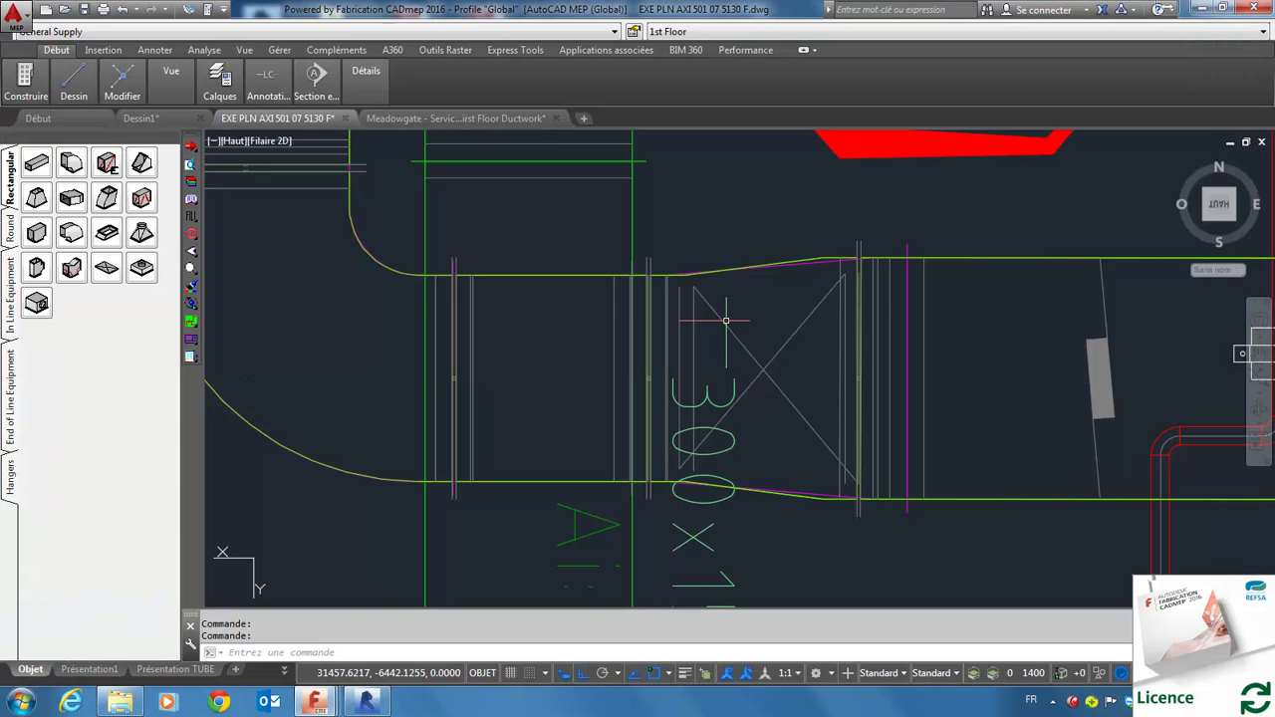
{"action": "left_click", "coordinate": [595, 272]}
{"action": "key", "text": "Delete"}
Grip-stretch the lower-left elbow's end across to meet the reducer
{"action": "scroll", "coordinate": [681, 403], "scroll_direction": "down", "scroll_amount": 2}
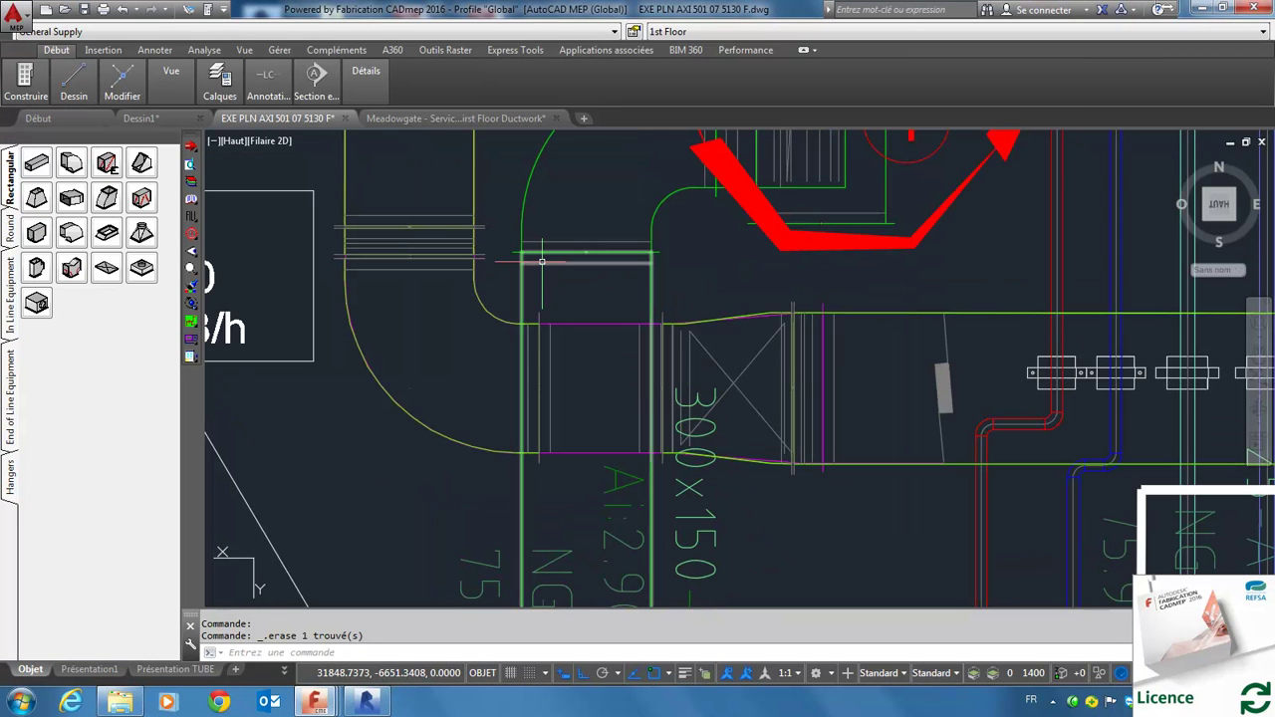
{"action": "scroll", "coordinate": [657, 364], "scroll_direction": "down", "scroll_amount": 3}
{"action": "scroll", "coordinate": [601, 269], "scroll_direction": "up", "scroll_amount": 4}
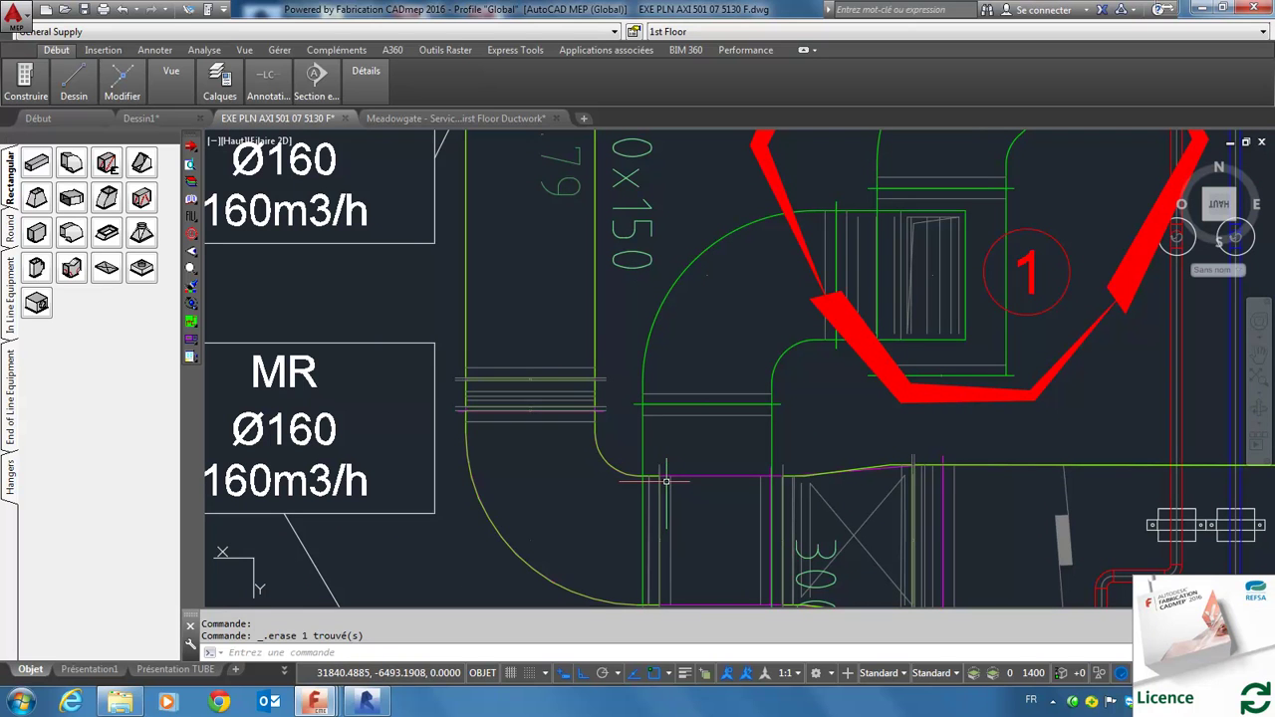
{"action": "left_click", "coordinate": [658, 513]}
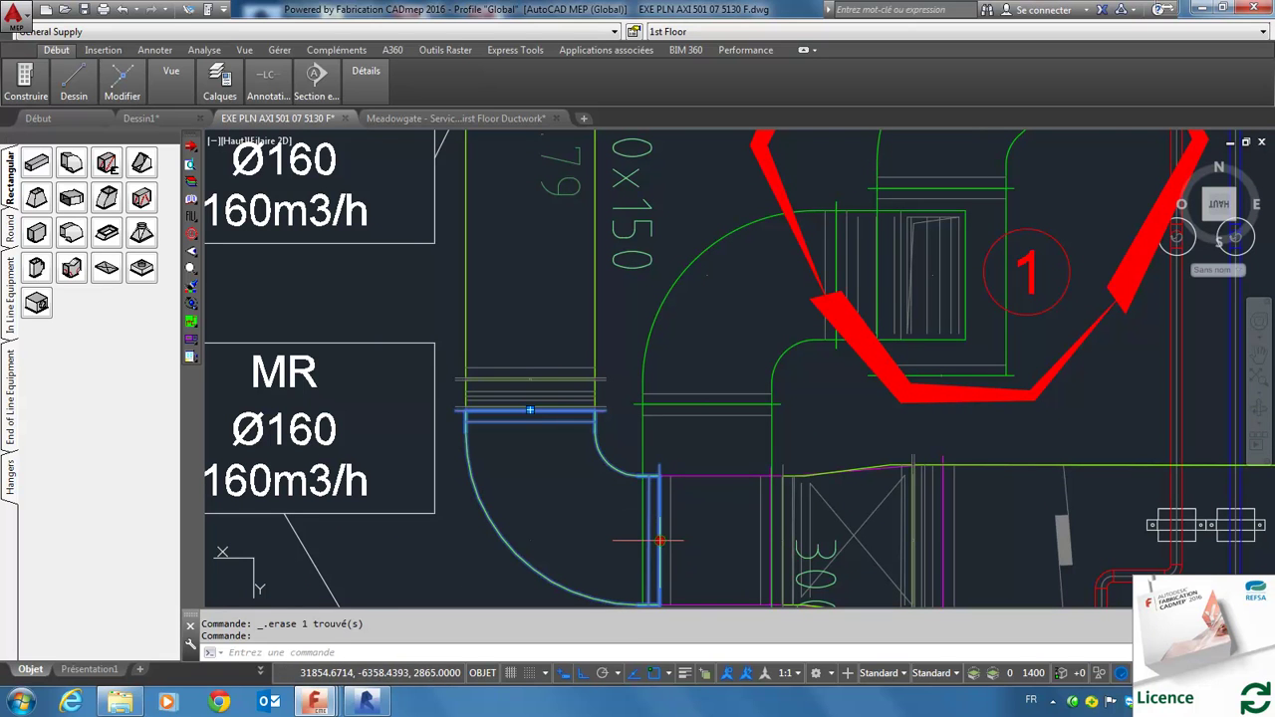
{"action": "left_click", "coordinate": [660, 540]}
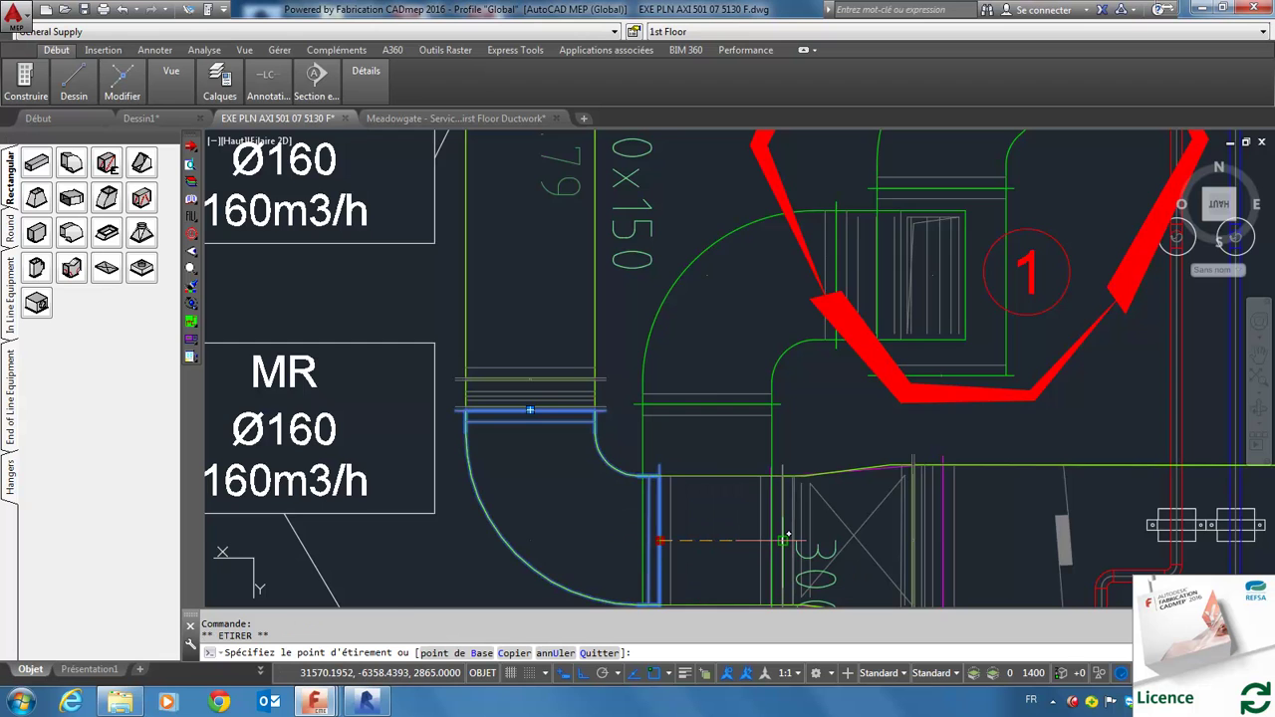
{"action": "scroll", "coordinate": [787, 536], "scroll_direction": "up", "scroll_amount": 4}
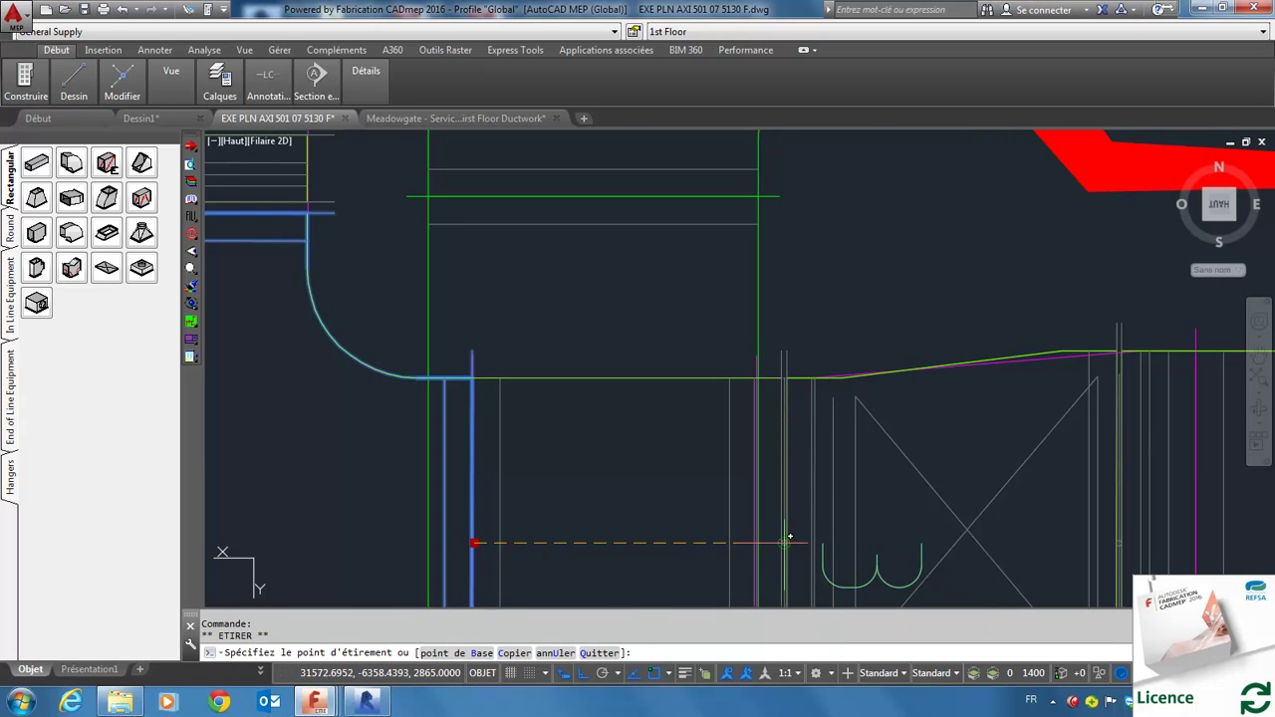
{"action": "left_click", "coordinate": [789, 538]}
{"action": "scroll", "coordinate": [787, 537], "scroll_direction": "down", "scroll_amount": 2}
{"action": "scroll", "coordinate": [737, 498], "scroll_direction": "down", "scroll_amount": 3}
Cancel the pending stretch and delete the selected short duct piece beside the bend
{"action": "scroll", "coordinate": [683, 461], "scroll_direction": "down", "scroll_amount": 3}
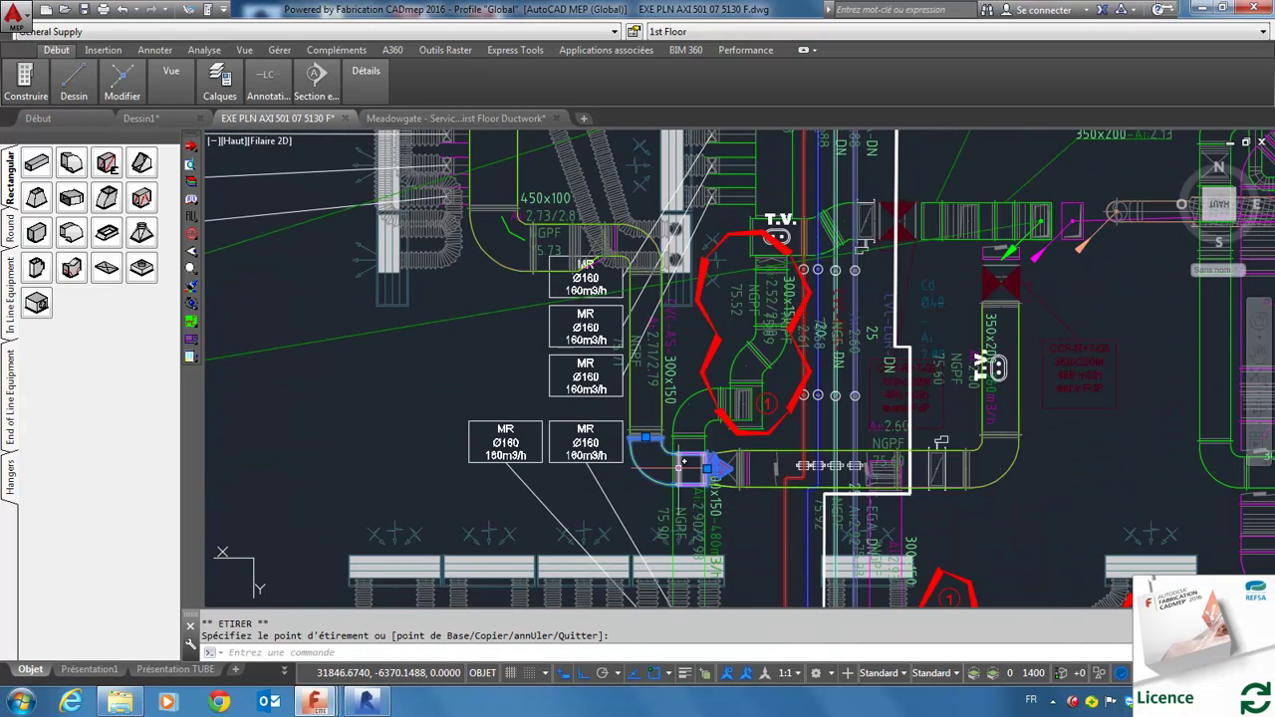
{"action": "scroll", "coordinate": [616, 254], "scroll_direction": "up", "scroll_amount": 5}
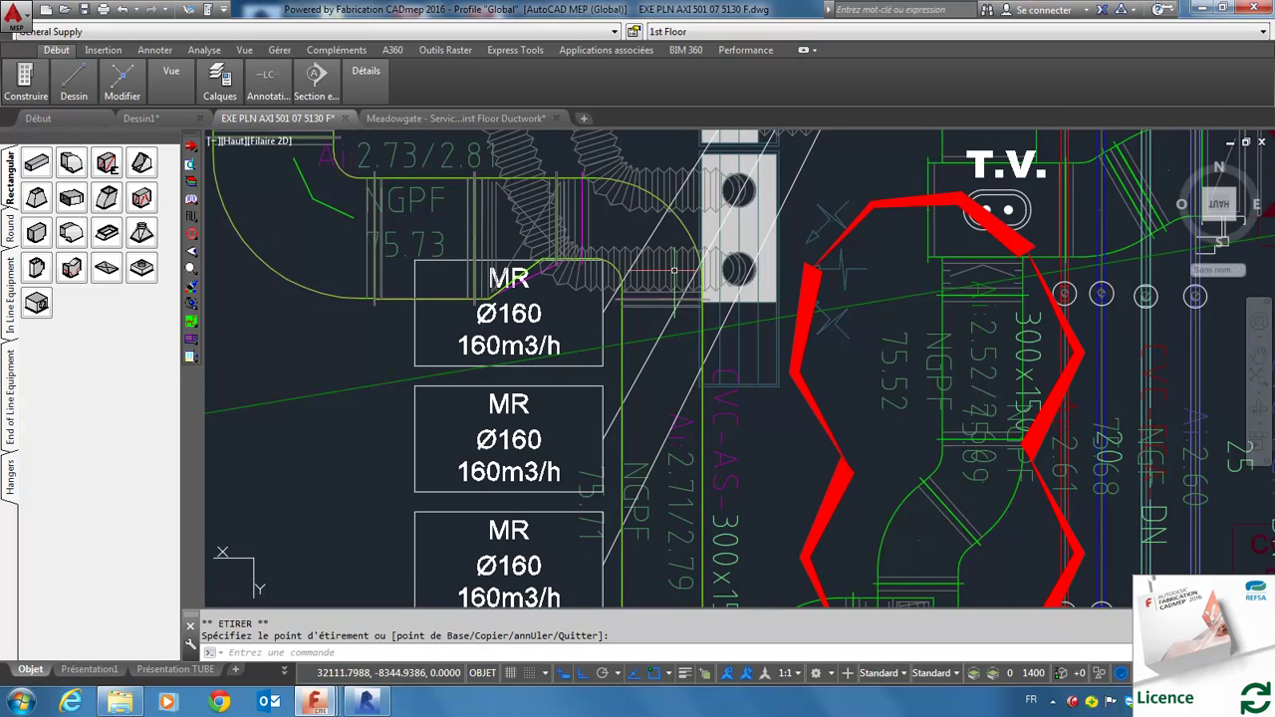
{"action": "scroll", "coordinate": [674, 269], "scroll_direction": "down", "scroll_amount": 2}
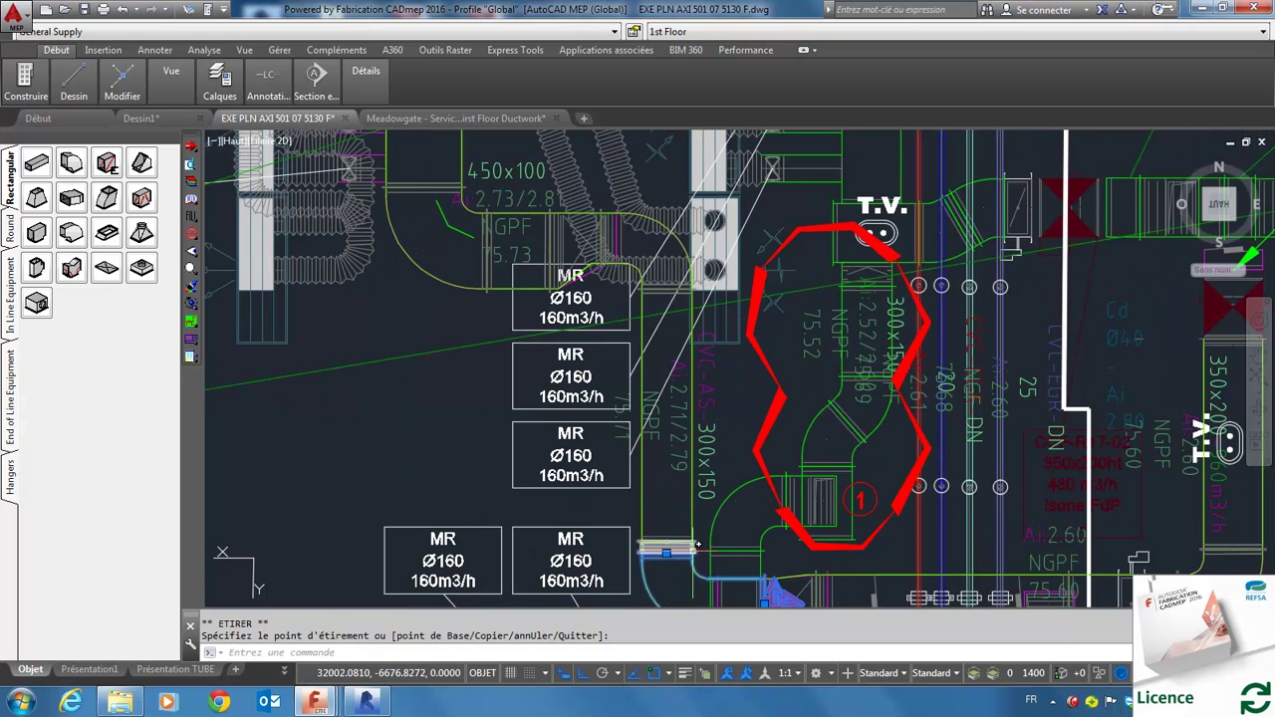
{"action": "scroll", "coordinate": [698, 545], "scroll_direction": "up", "scroll_amount": 2}
{"action": "scroll", "coordinate": [703, 541], "scroll_direction": "down", "scroll_amount": 2}
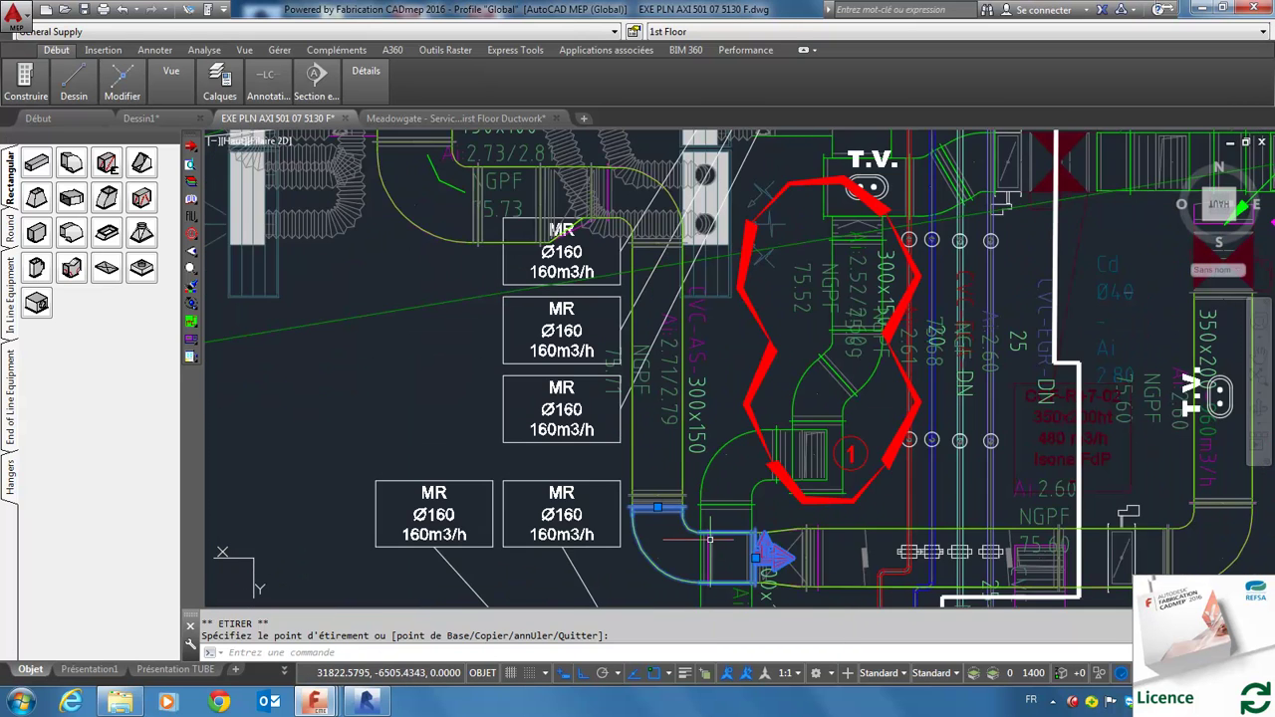
{"action": "scroll", "coordinate": [702, 528], "scroll_direction": "up", "scroll_amount": 4}
{"action": "scroll", "coordinate": [683, 453], "scroll_direction": "up", "scroll_amount": 3}
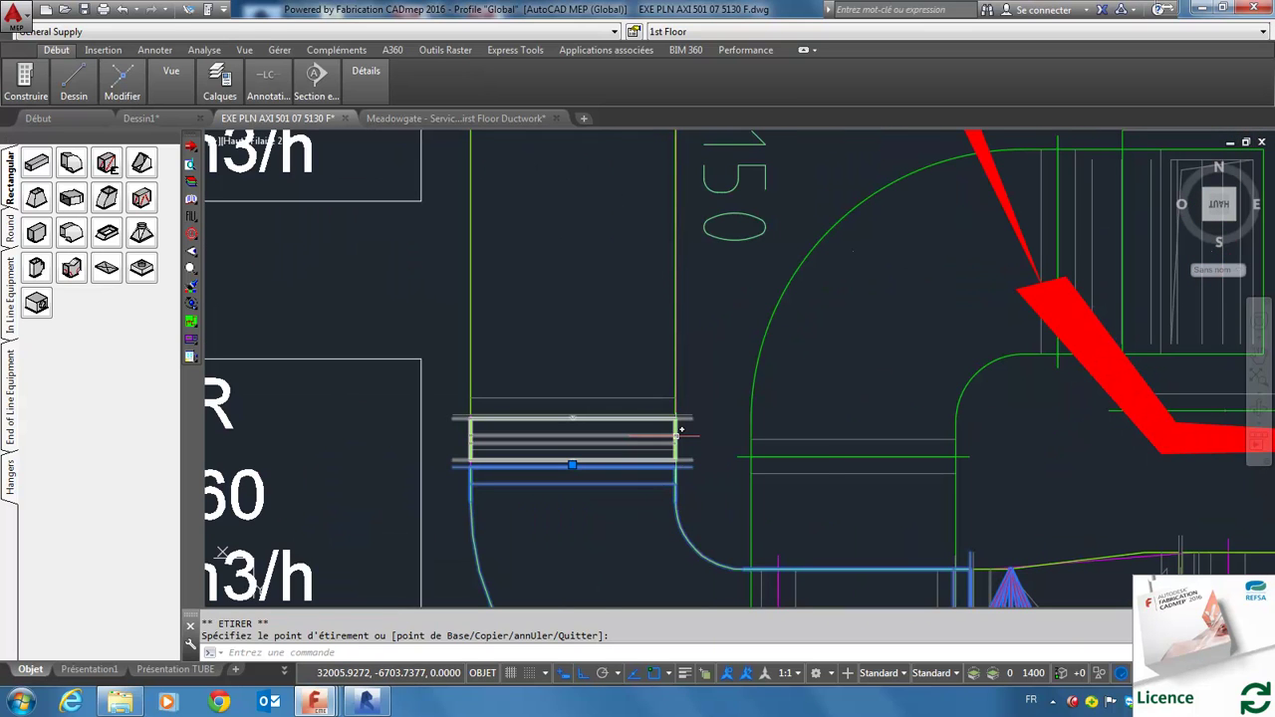
{"action": "key", "text": "Escape"}
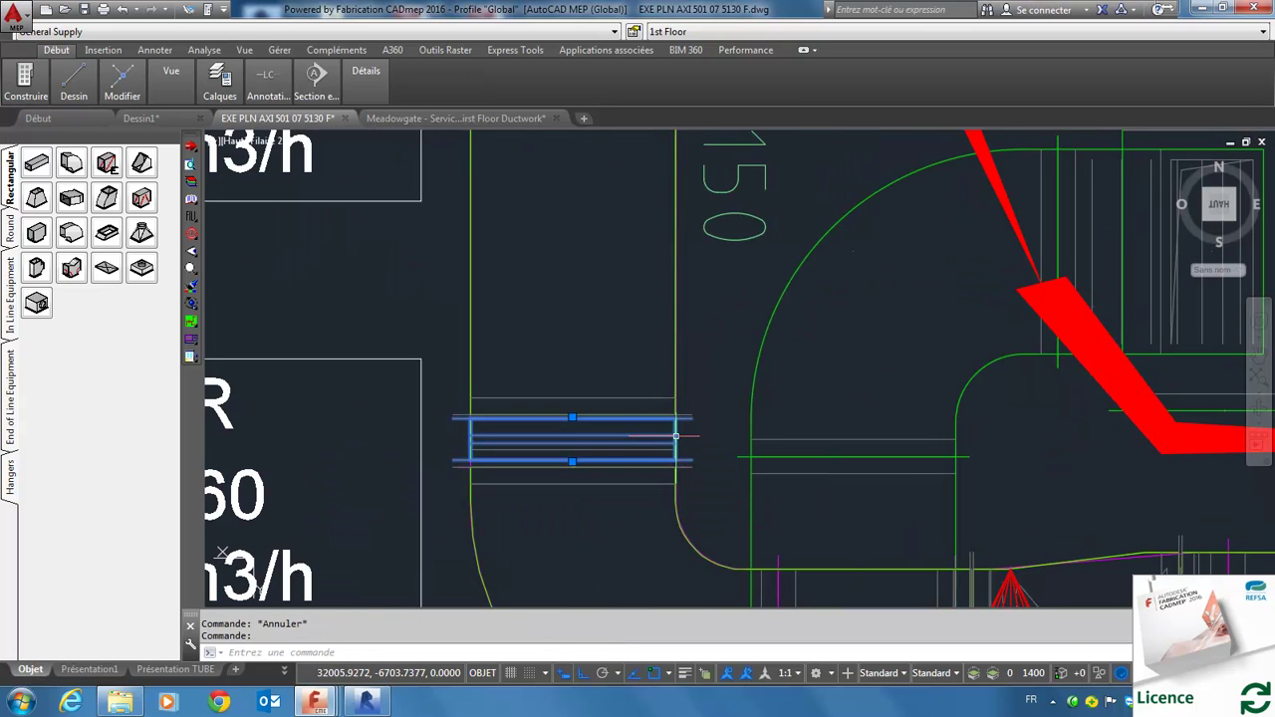
{"action": "key", "text": "Delete"}
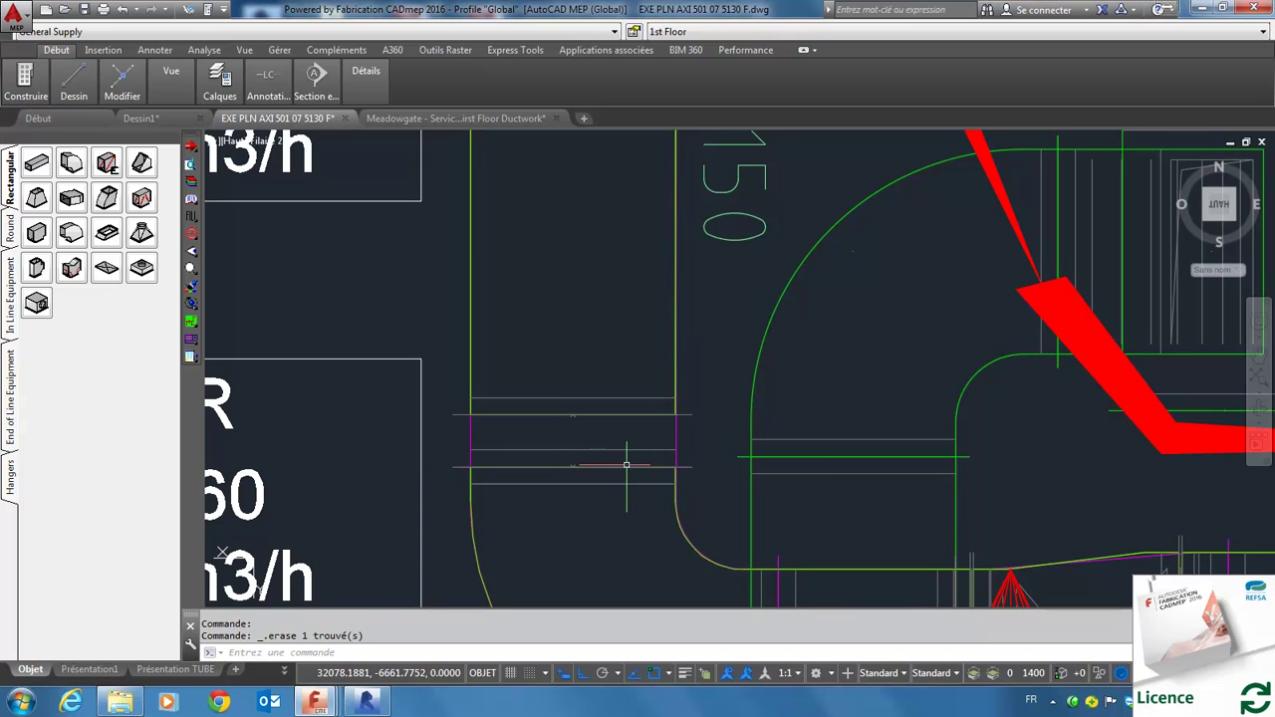
Stretch the blue duct bend's open end up to a higher point on the plan
{"action": "left_click", "coordinate": [571, 465]}
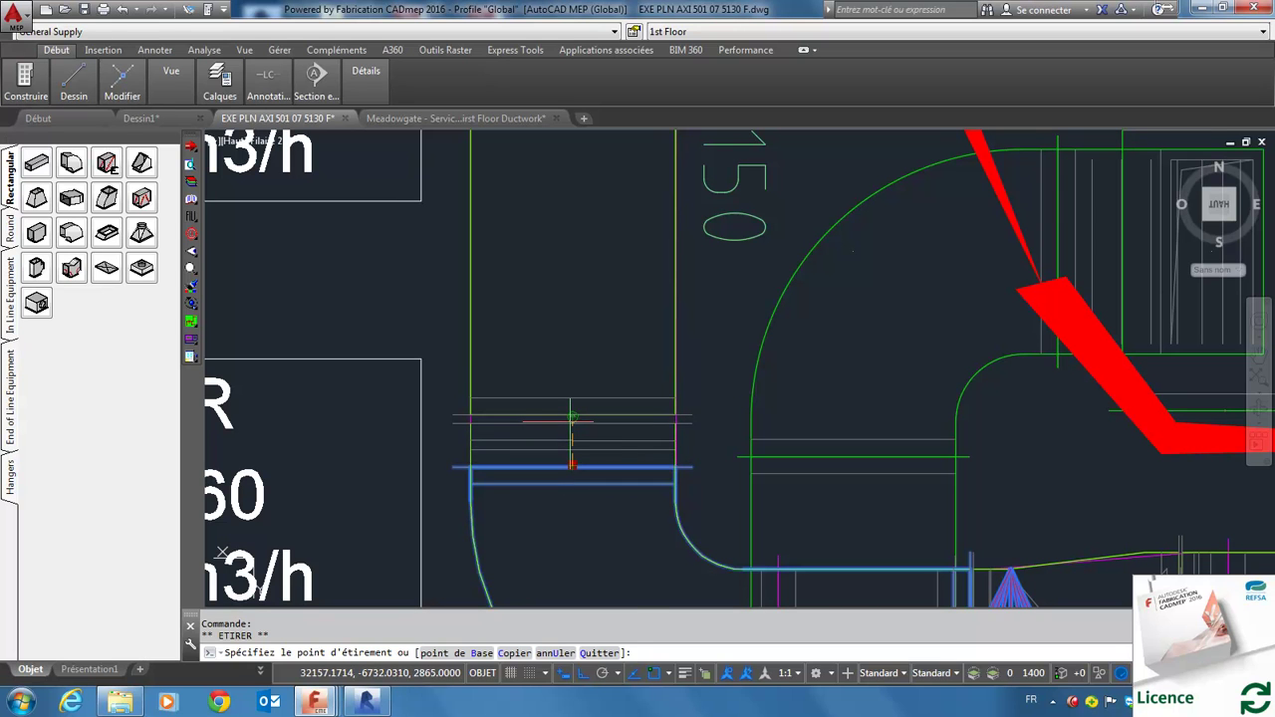
{"action": "left_click", "coordinate": [572, 417]}
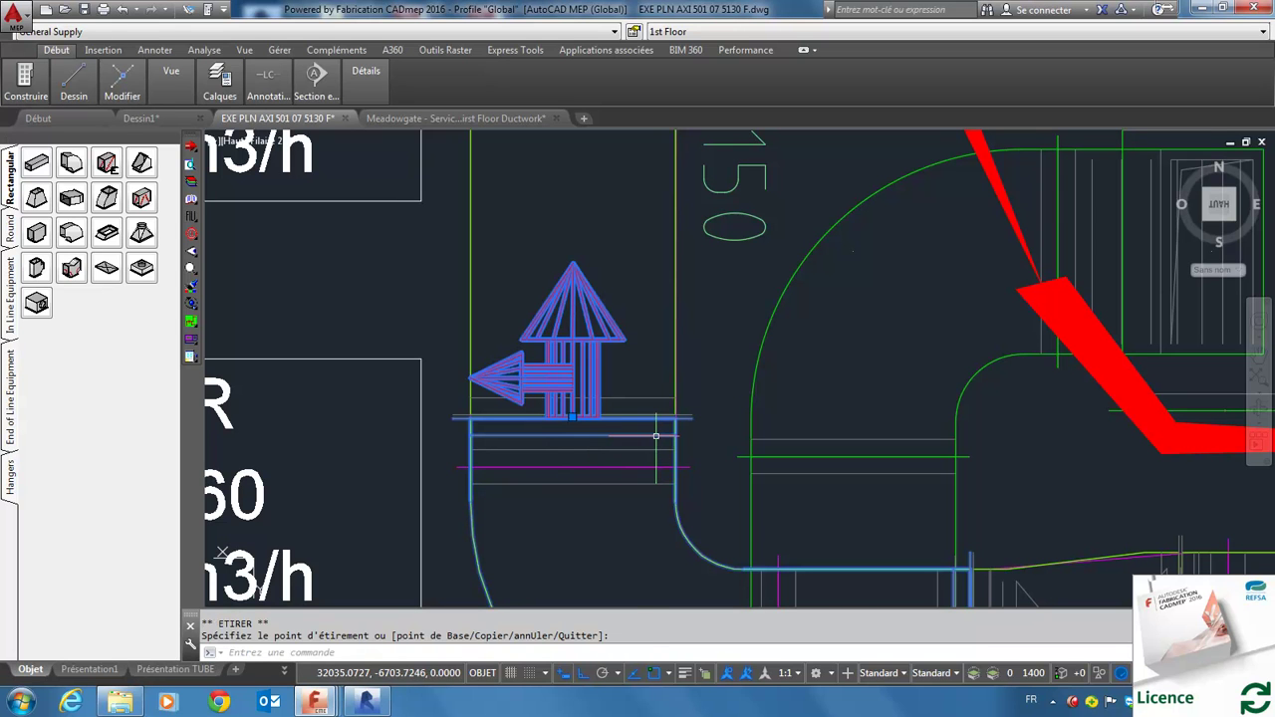
{"action": "scroll", "coordinate": [573, 418], "scroll_direction": "down", "scroll_amount": 2}
{"action": "scroll", "coordinate": [573, 418], "scroll_direction": "down", "scroll_amount": 2}
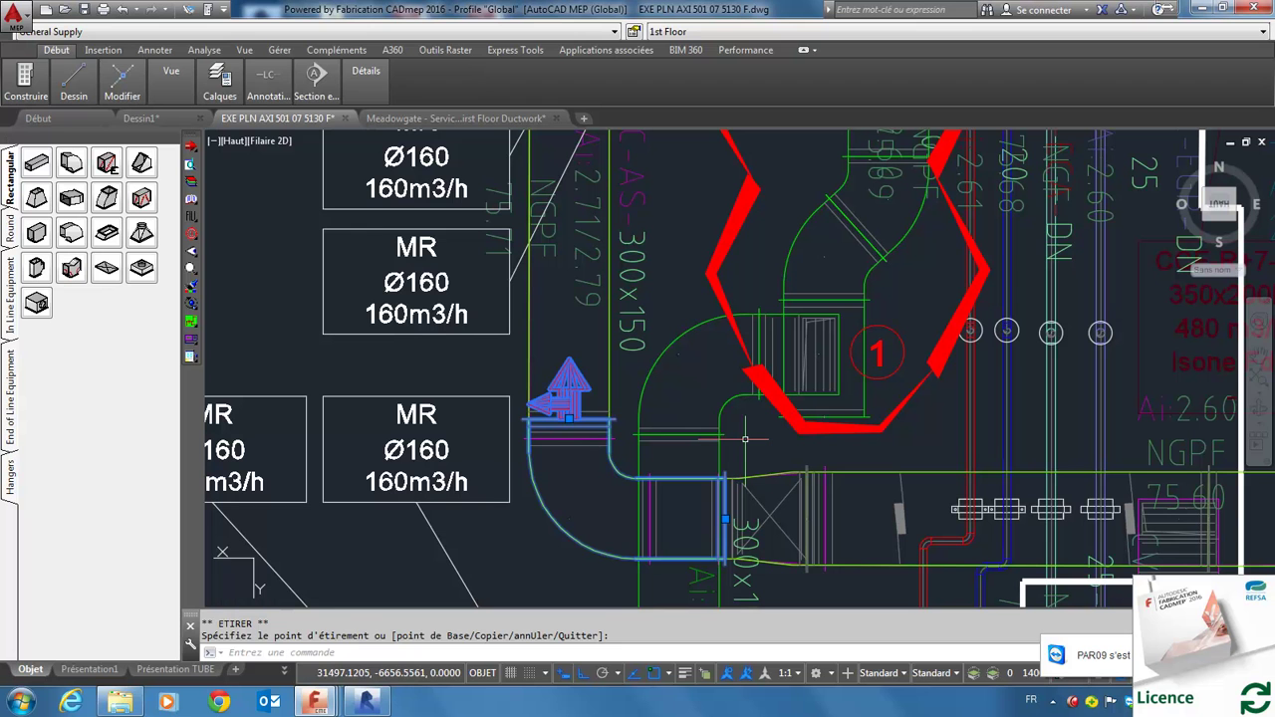
Cancel the leftover stretch and choose the inline damper from In Line Equipment as a cut-in takeoff
{"action": "key", "text": "Escape"}
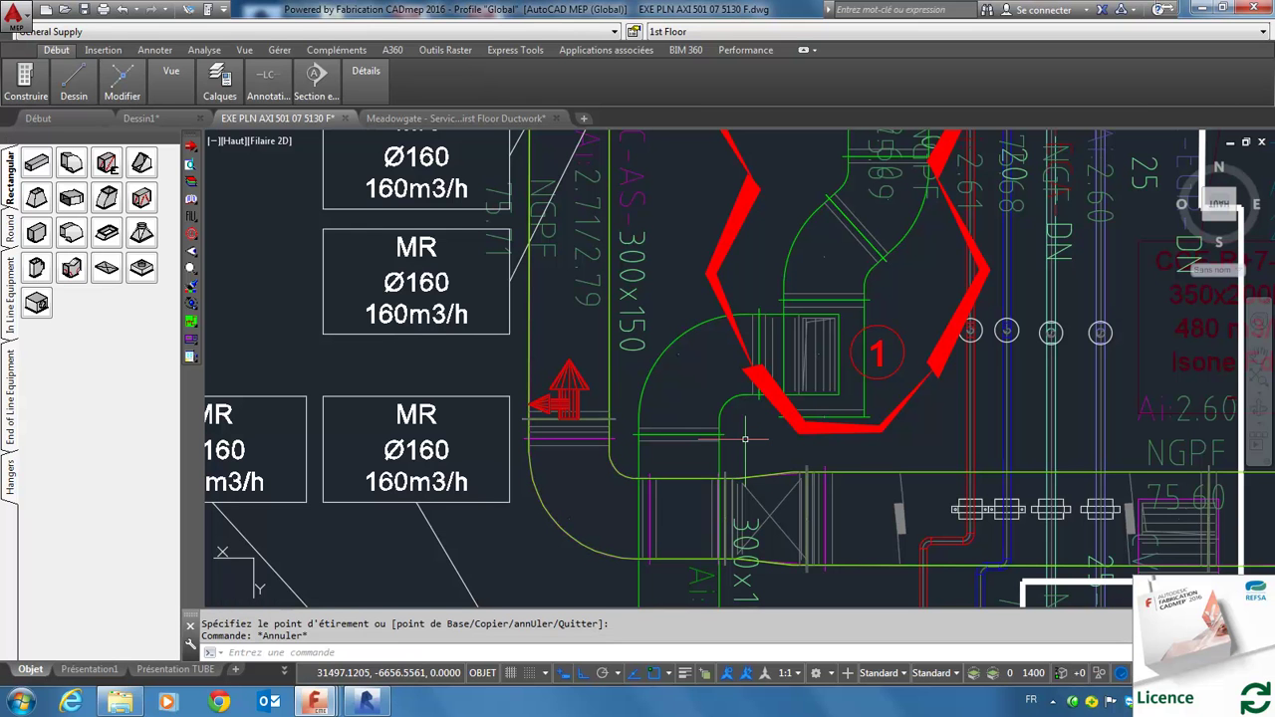
{"action": "scroll", "coordinate": [745, 438], "scroll_direction": "down", "scroll_amount": 3}
{"action": "scroll", "coordinate": [737, 449], "scroll_direction": "up", "scroll_amount": 3}
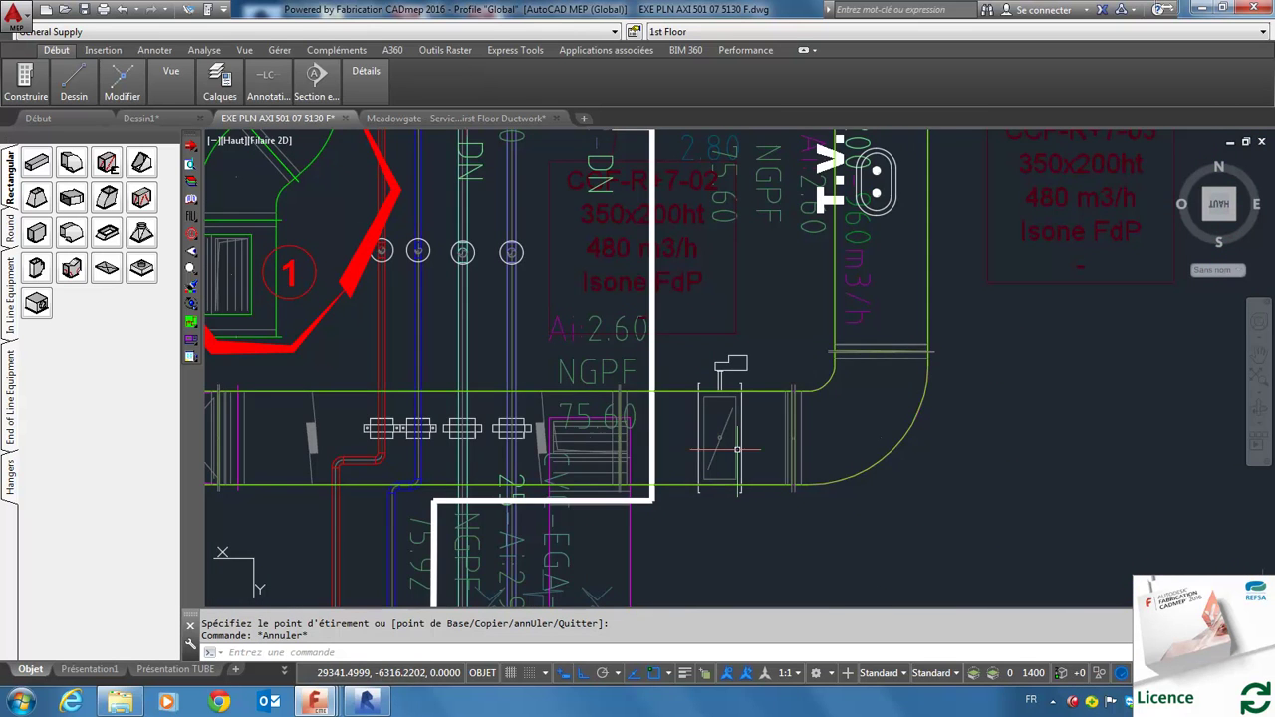
{"action": "scroll", "coordinate": [737, 449], "scroll_direction": "up", "scroll_amount": 3}
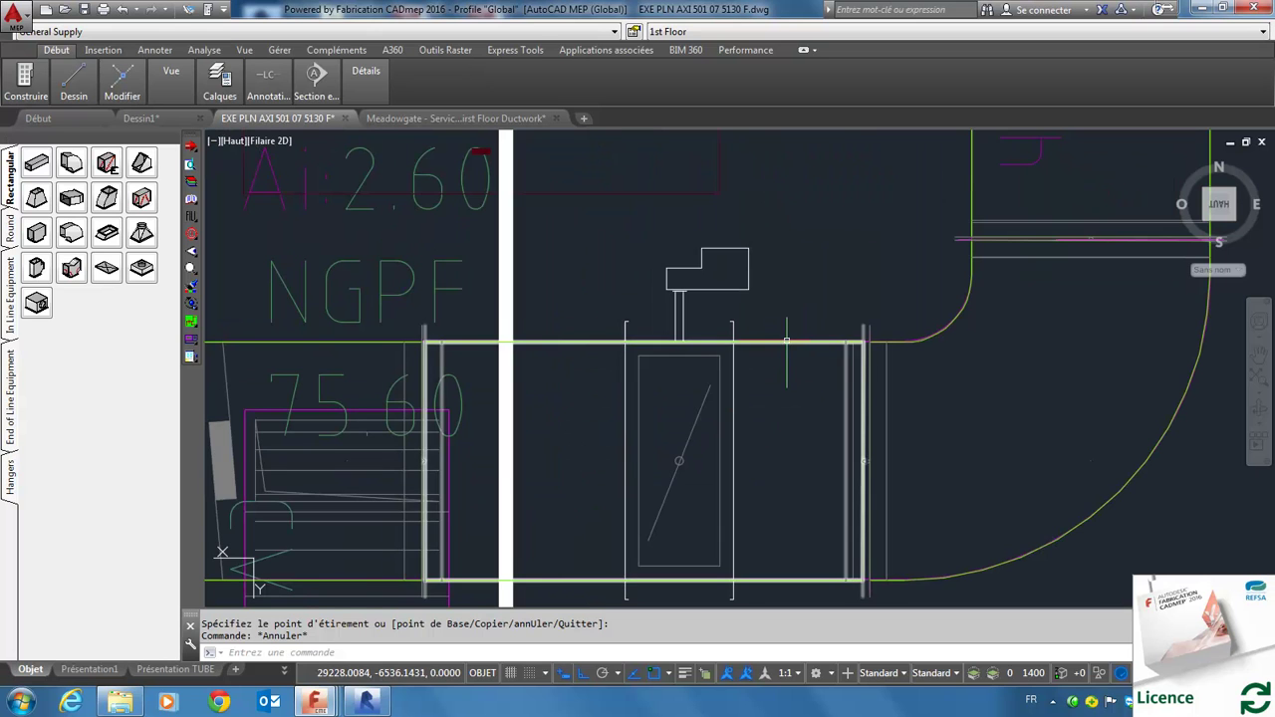
{"action": "scroll", "coordinate": [702, 348], "scroll_direction": "down", "scroll_amount": 3}
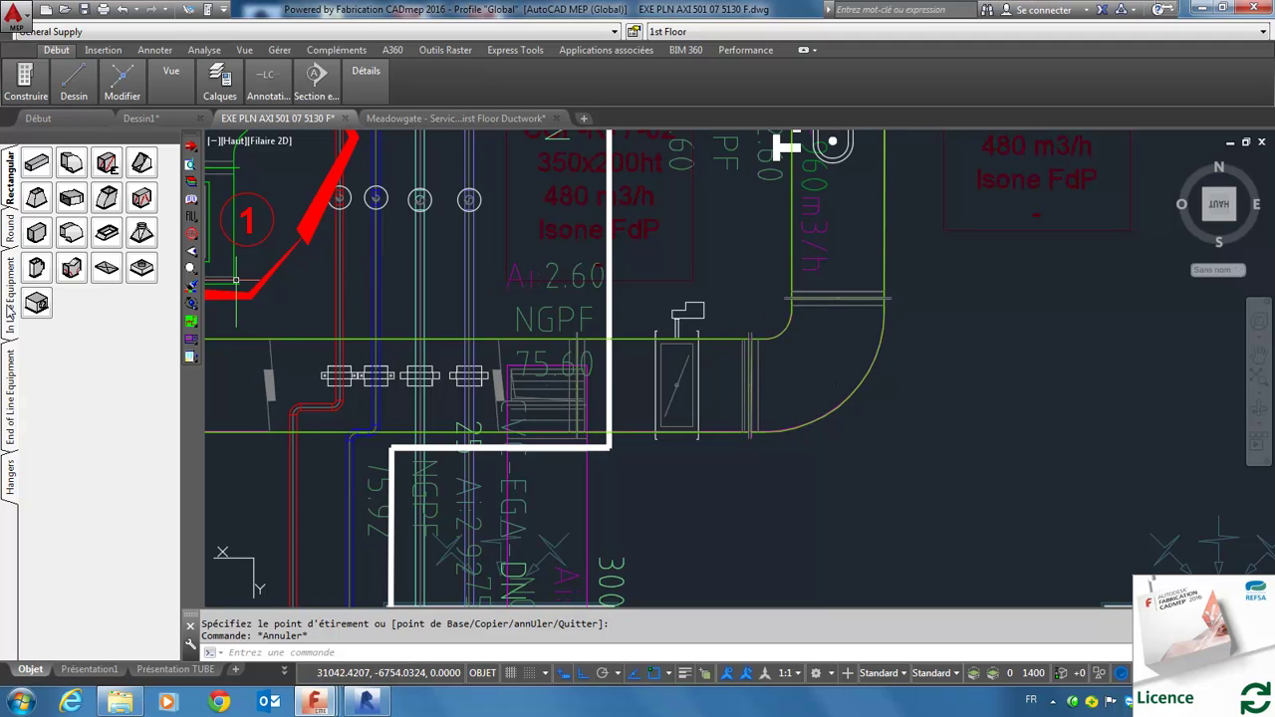
{"action": "left_click", "coordinate": [10, 310]}
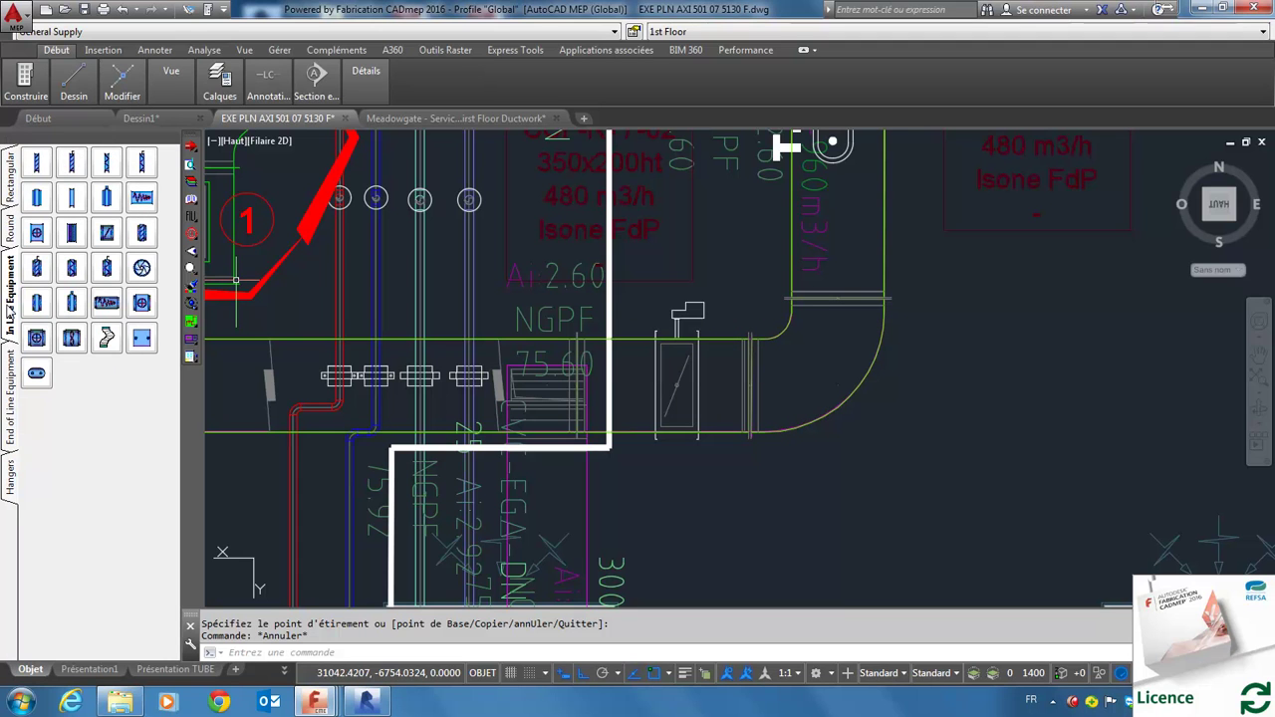
{"action": "right_click", "coordinate": [78, 161]}
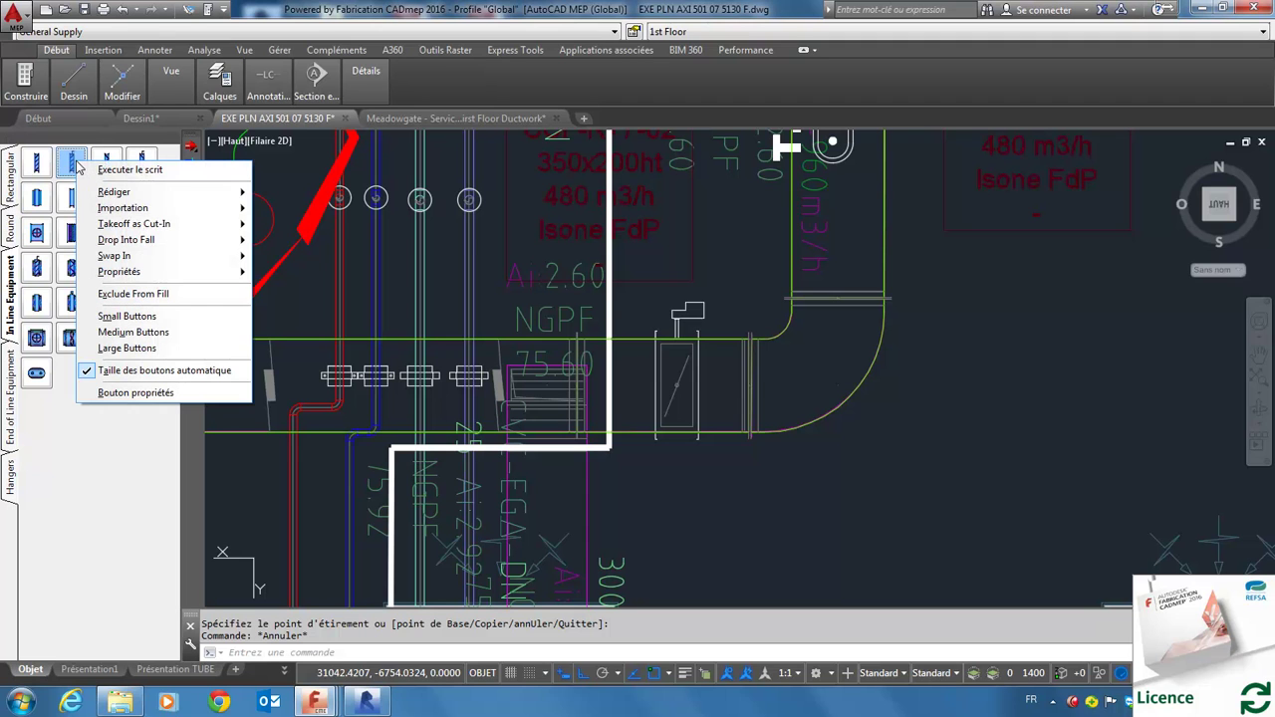
{"action": "mouse_move", "coordinate": [135, 223]}
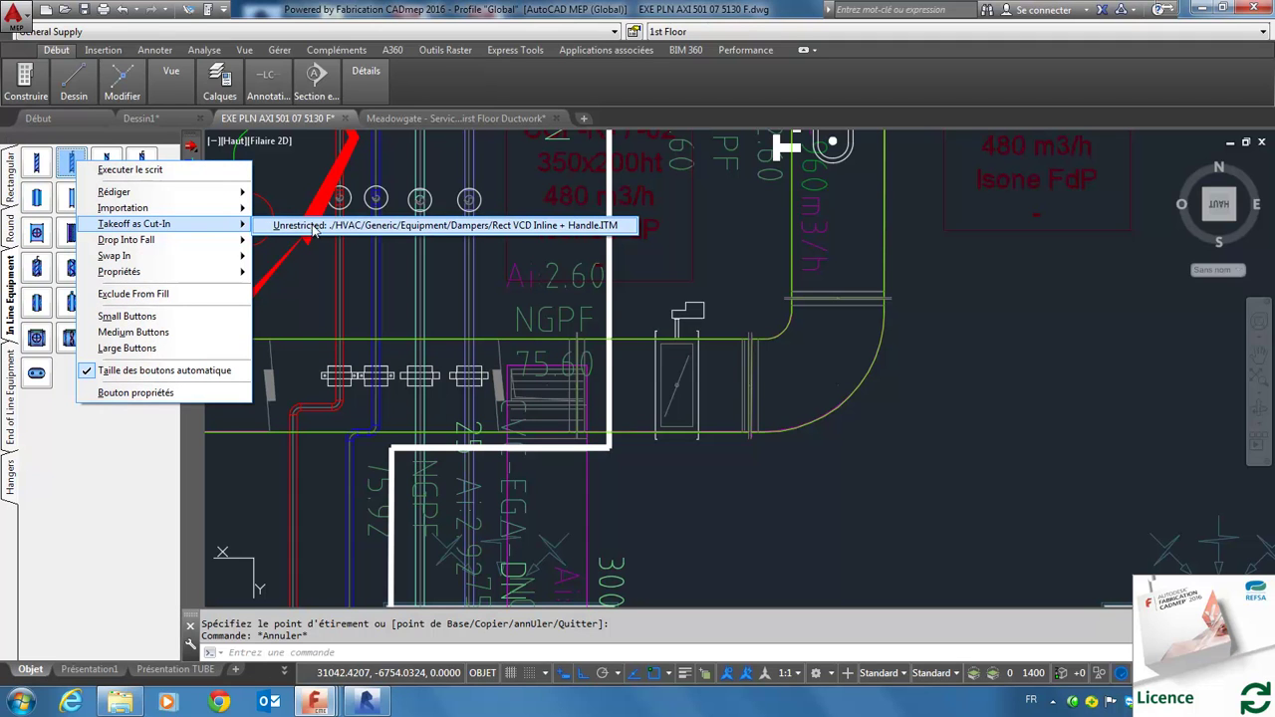
{"action": "left_click", "coordinate": [315, 225]}
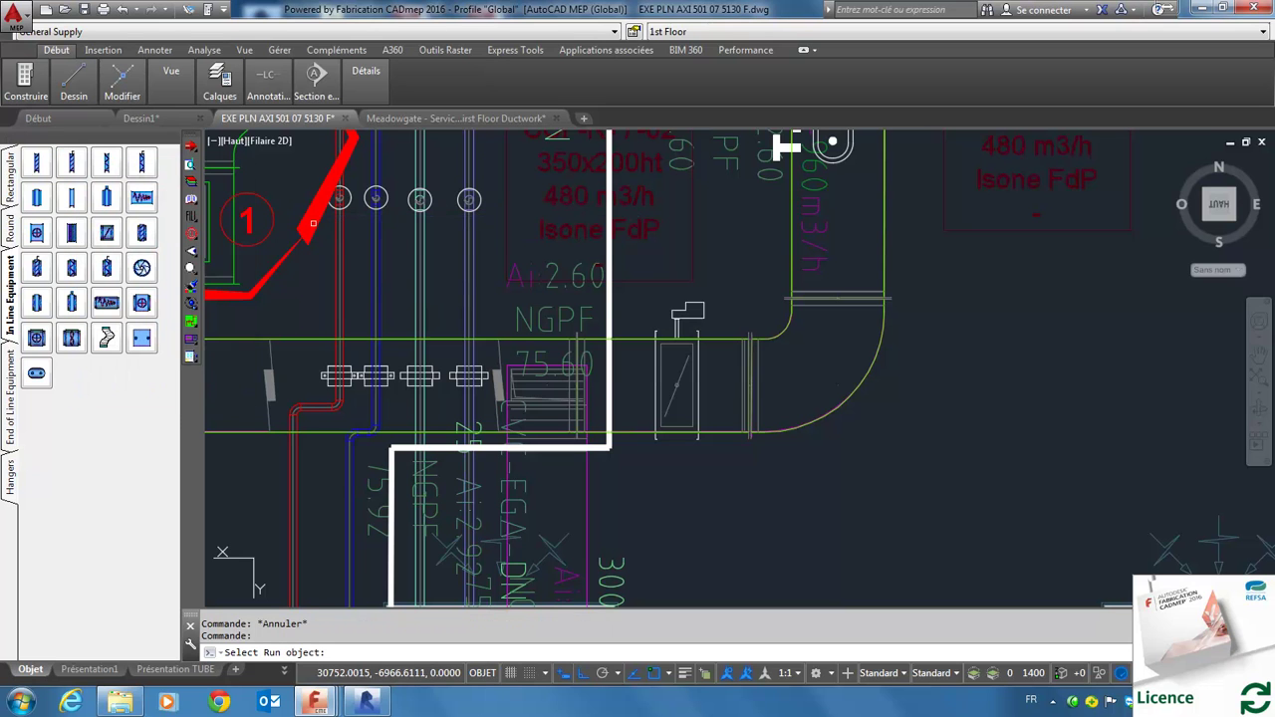
Cut the damper into the duct run at the drawn damper location, then start ATTACHER
{"action": "scroll", "coordinate": [709, 360], "scroll_direction": "up", "scroll_amount": 4}
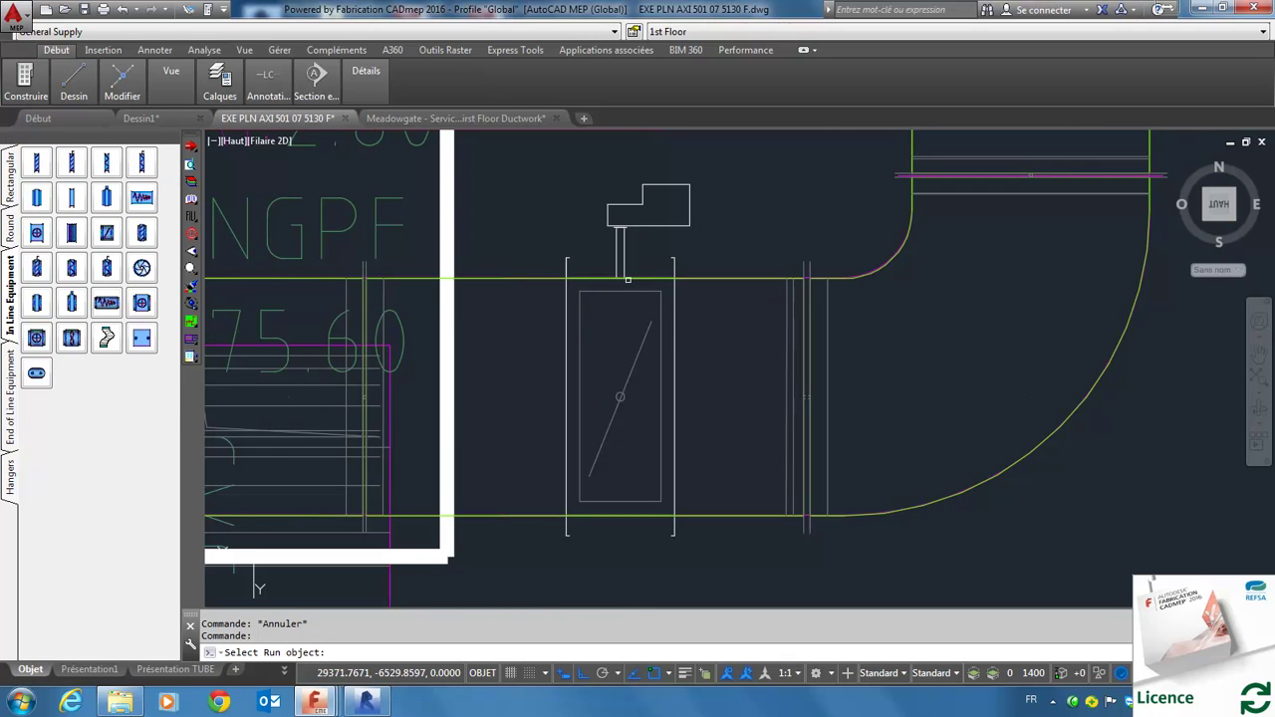
{"action": "left_click", "coordinate": [625, 276]}
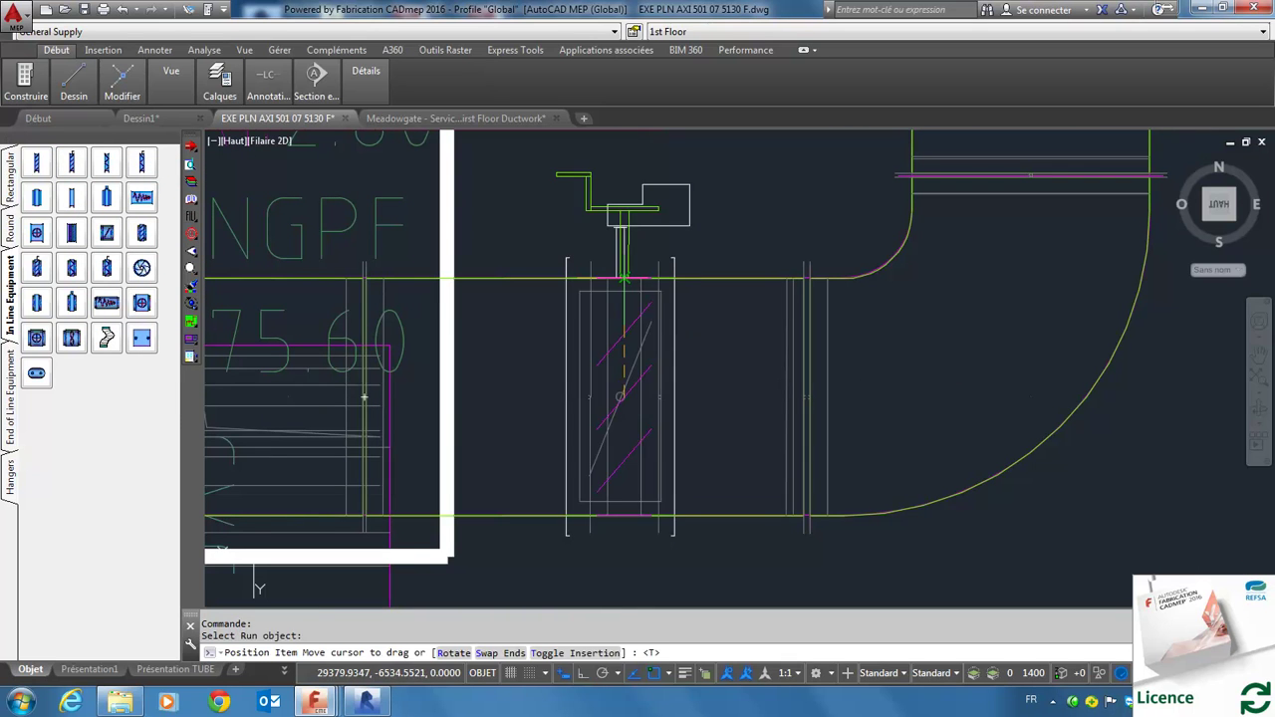
{"action": "left_click", "coordinate": [624, 277]}
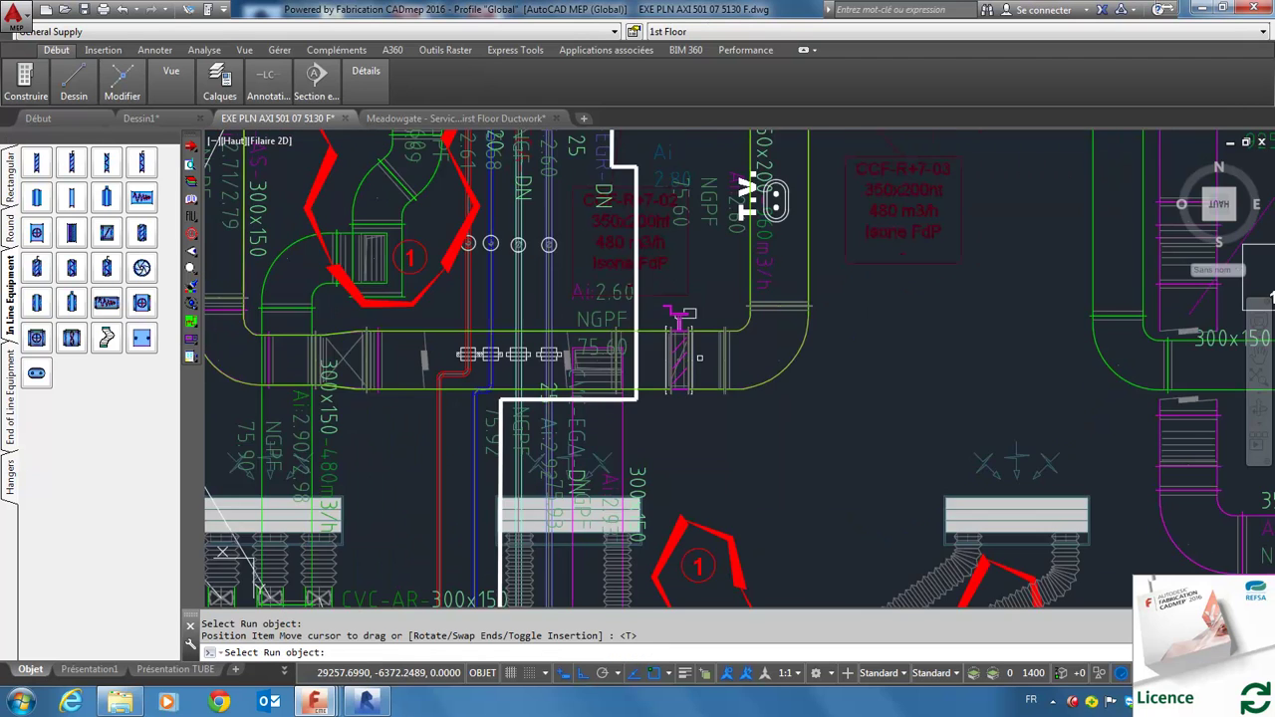
{"action": "scroll", "coordinate": [691, 334], "scroll_direction": "down", "scroll_amount": 5}
{"action": "scroll", "coordinate": [773, 250], "scroll_direction": "up", "scroll_amount": 4}
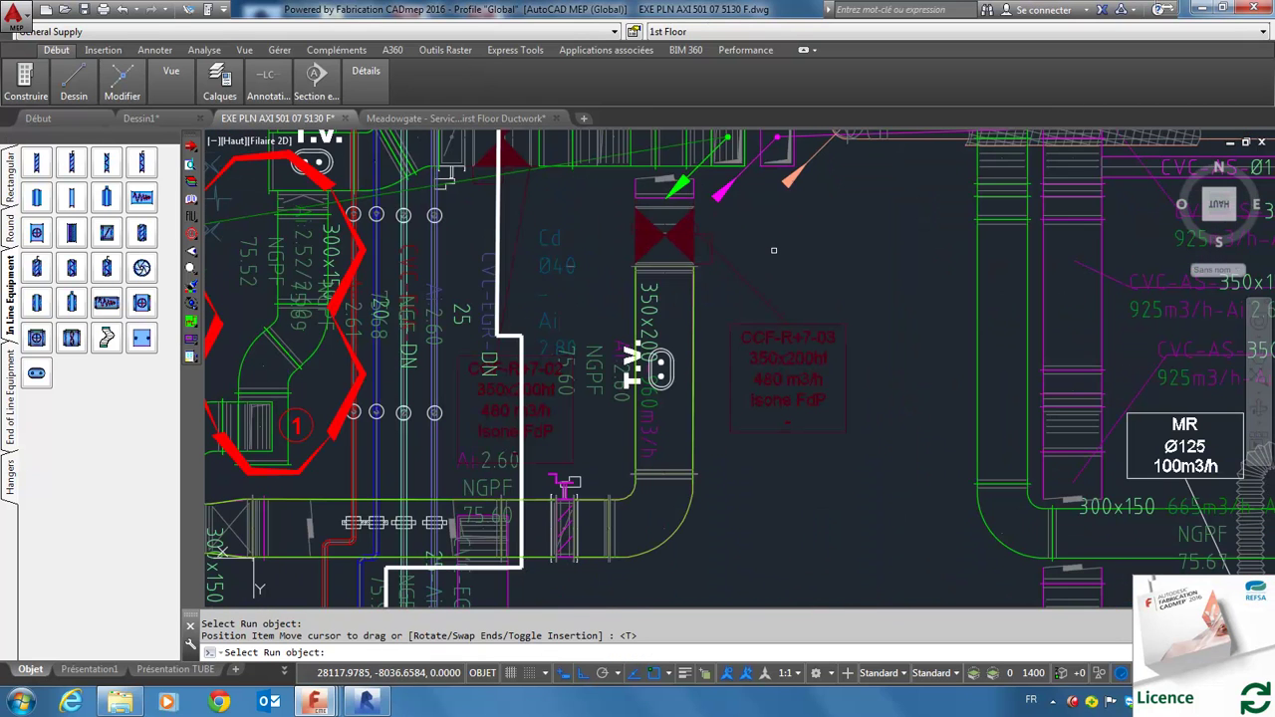
{"action": "key", "text": "Return"}
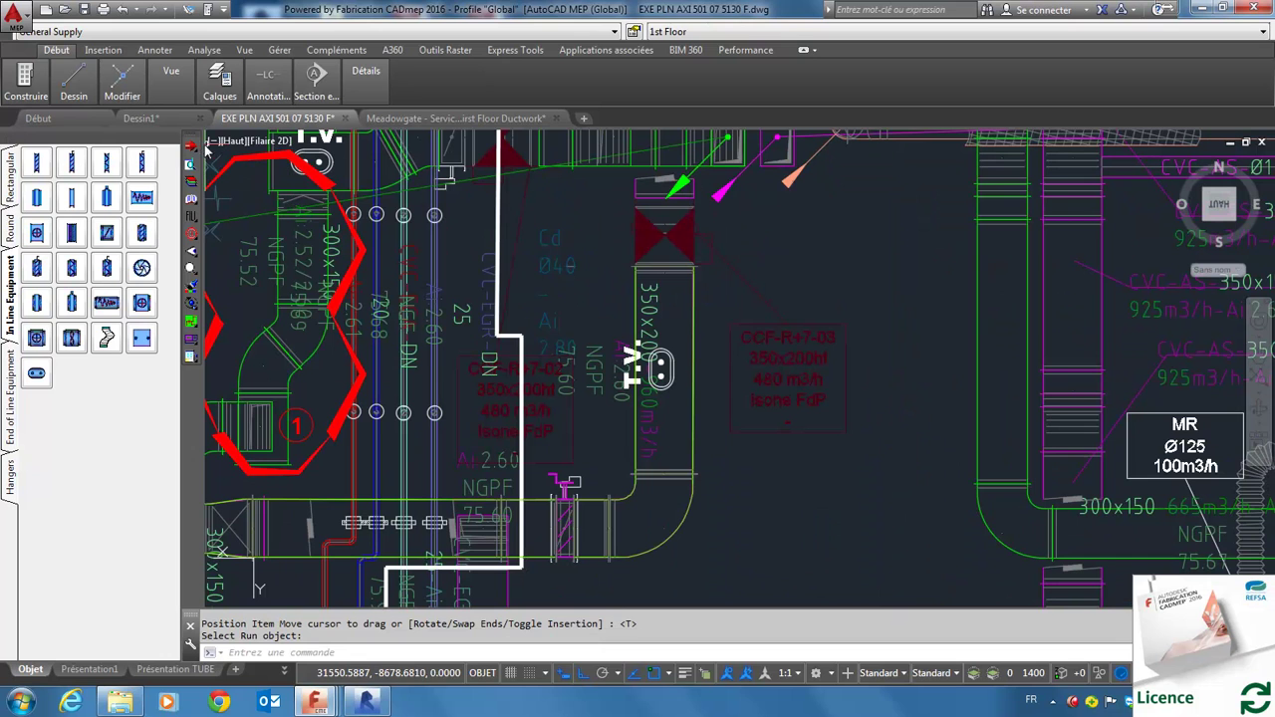
{"action": "left_click", "coordinate": [196, 147]}
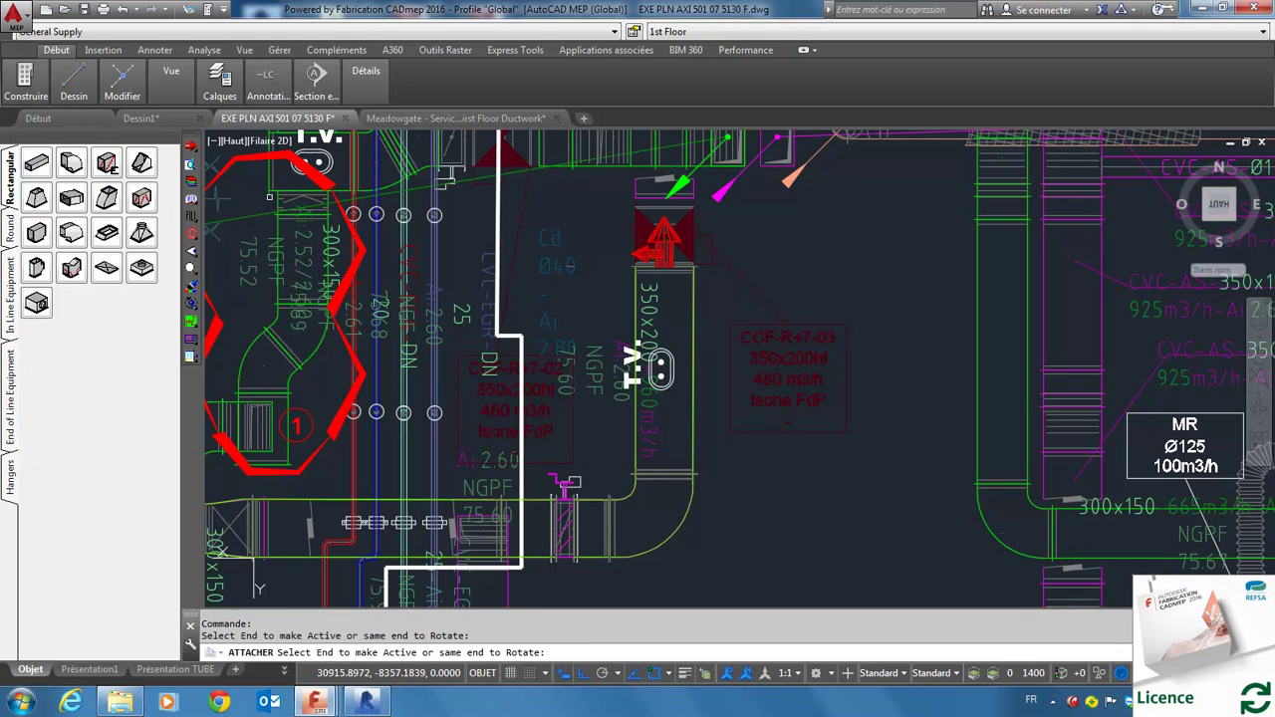
Attach a Rect SD spigot with Longueur 400 to the vertical 350x200 duct end
{"action": "left_click", "coordinate": [11, 283]}
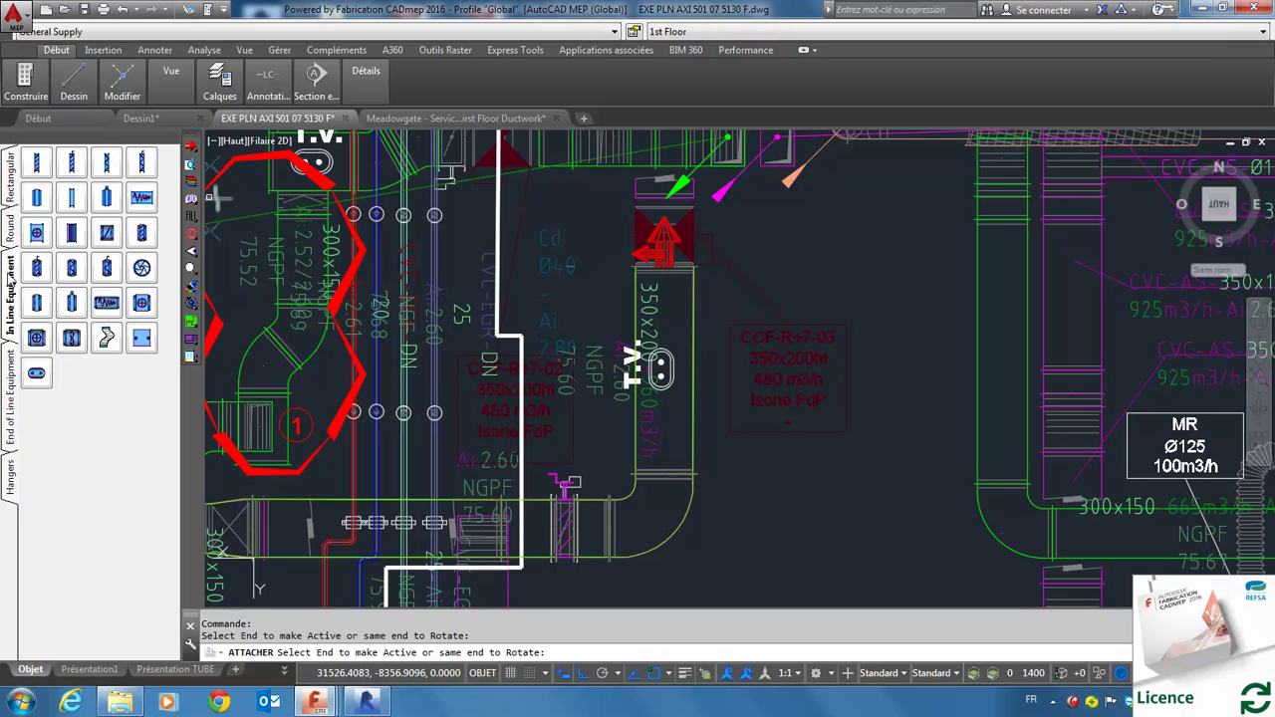
{"action": "left_click", "coordinate": [108, 198]}
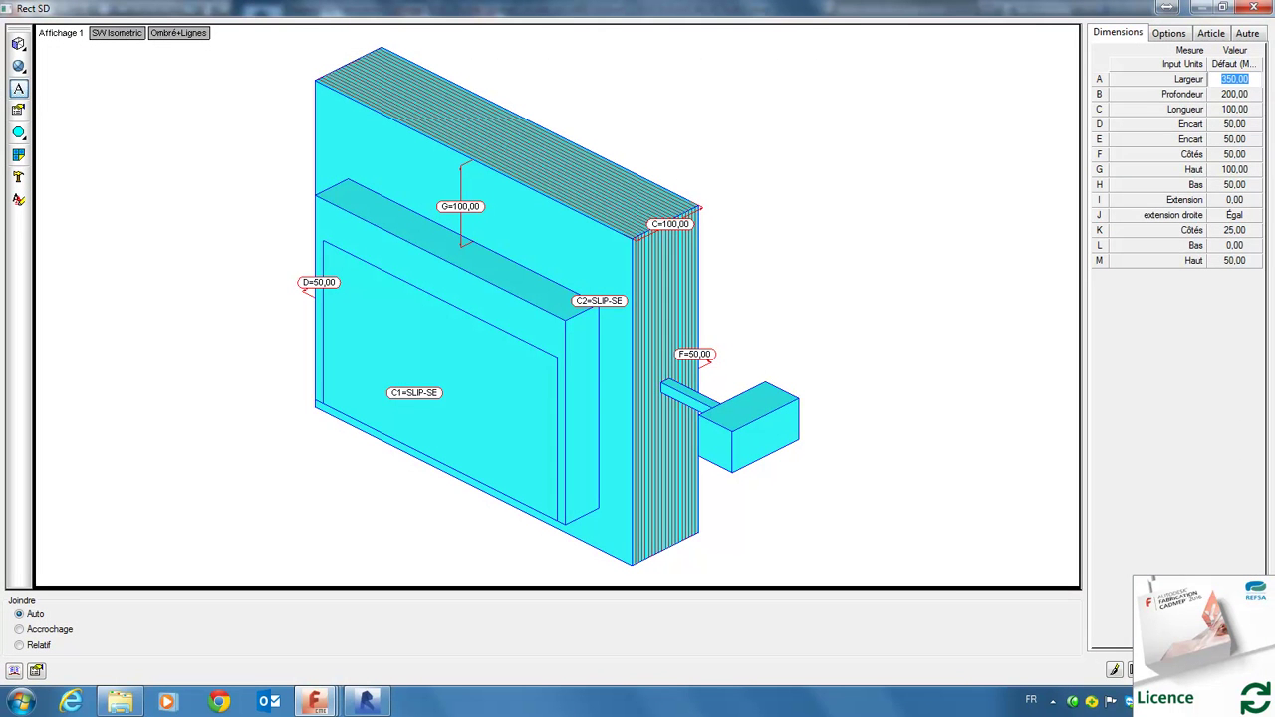
{"action": "left_click", "coordinate": [1238, 112]}
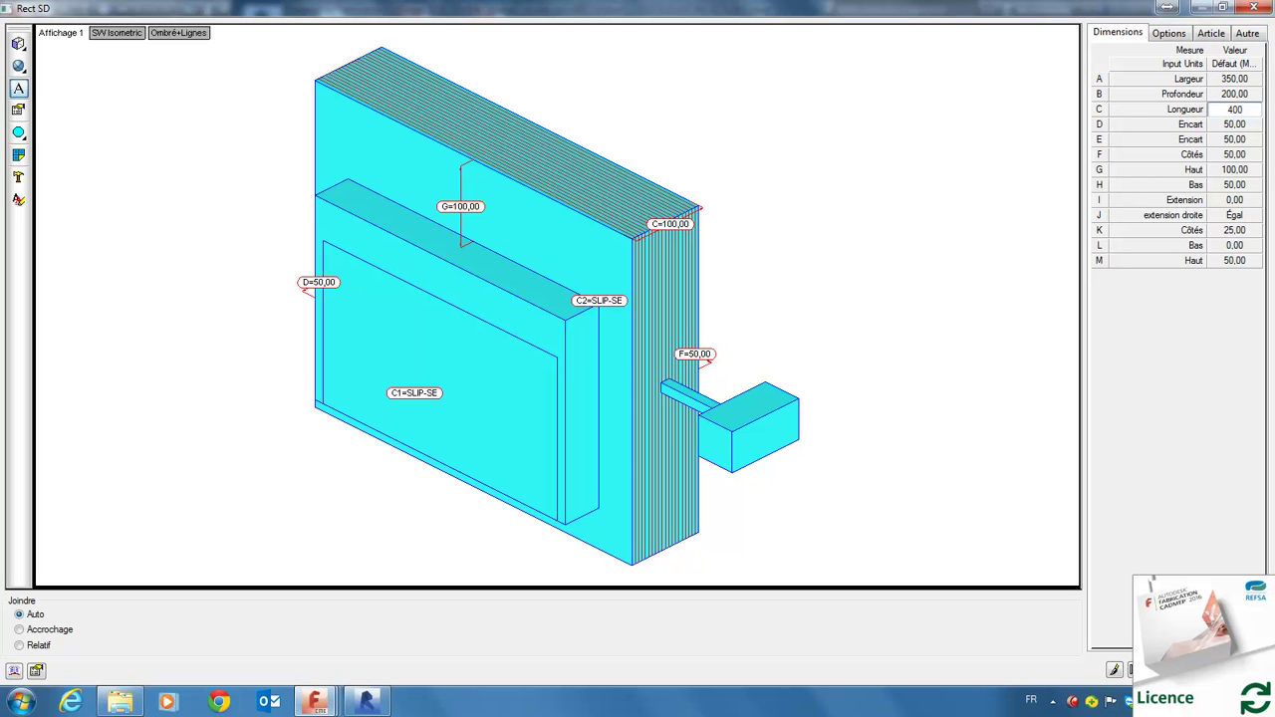
{"action": "key", "text": "Return"}
{"action": "scroll", "coordinate": [831, 370], "scroll_direction": "down", "scroll_amount": 4}
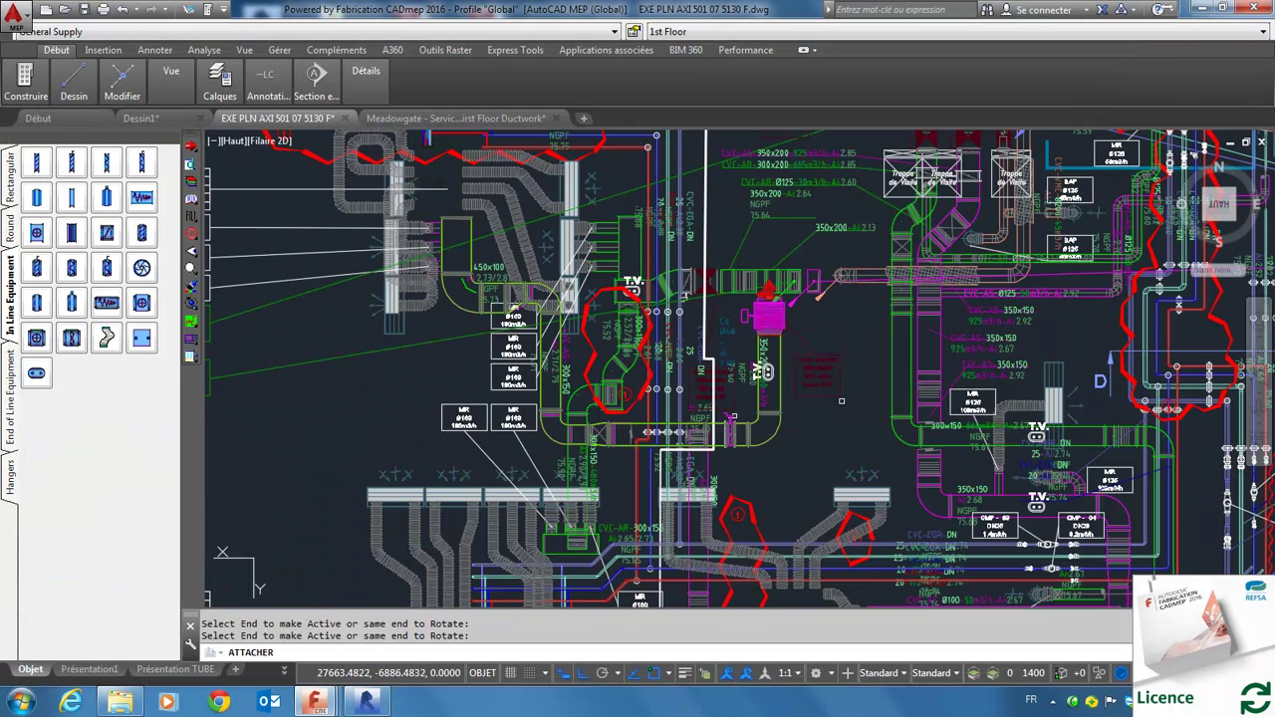
Zoom around to check the spigot on the vertical duct, then end ATTACHER
{"action": "scroll", "coordinate": [488, 386], "scroll_direction": "down", "scroll_amount": 3}
{"action": "scroll", "coordinate": [488, 386], "scroll_direction": "up", "scroll_amount": 5}
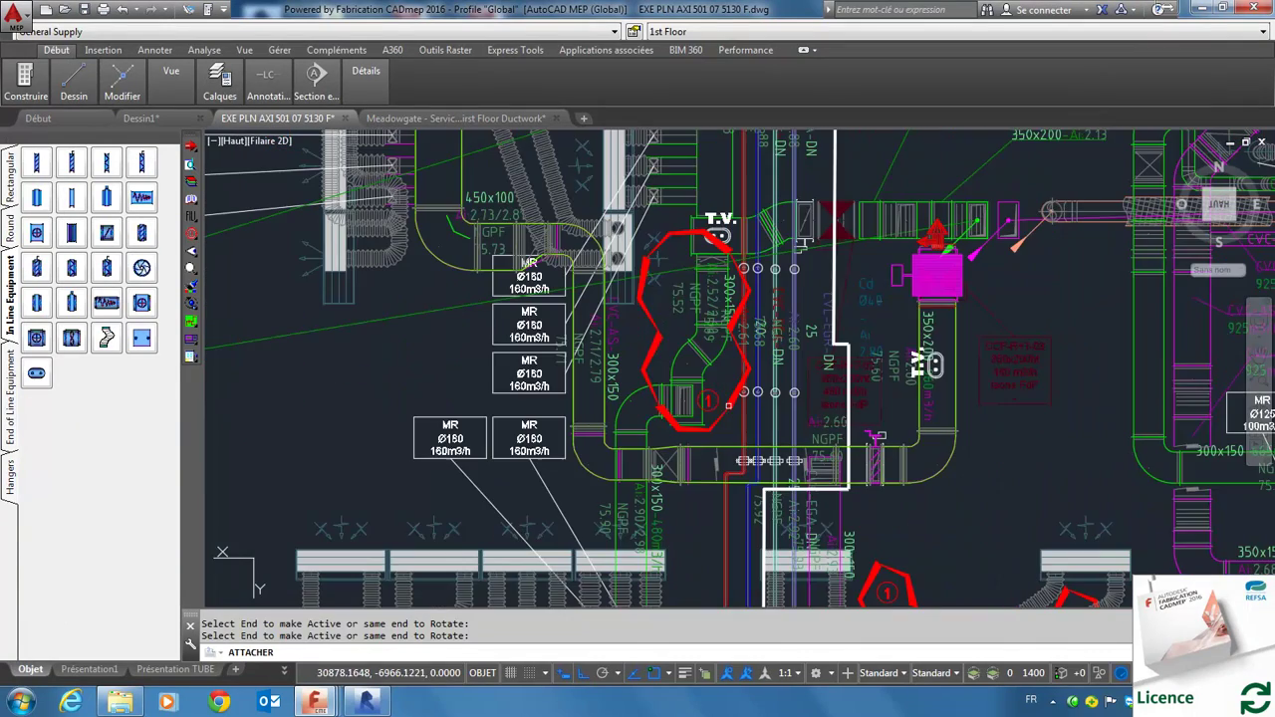
{"action": "scroll", "coordinate": [806, 344], "scroll_direction": "down", "scroll_amount": 4}
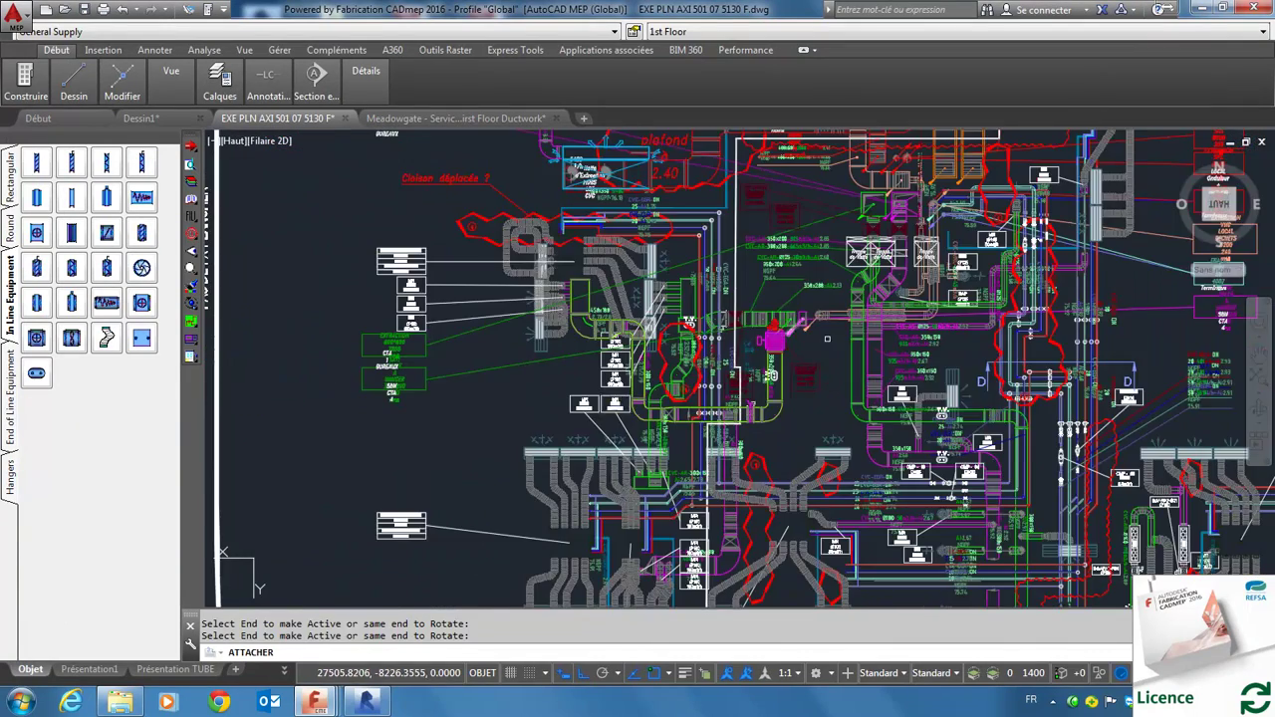
{"action": "scroll", "coordinate": [806, 345], "scroll_direction": "up", "scroll_amount": 4}
{"action": "scroll", "coordinate": [731, 345], "scroll_direction": "down", "scroll_amount": 2}
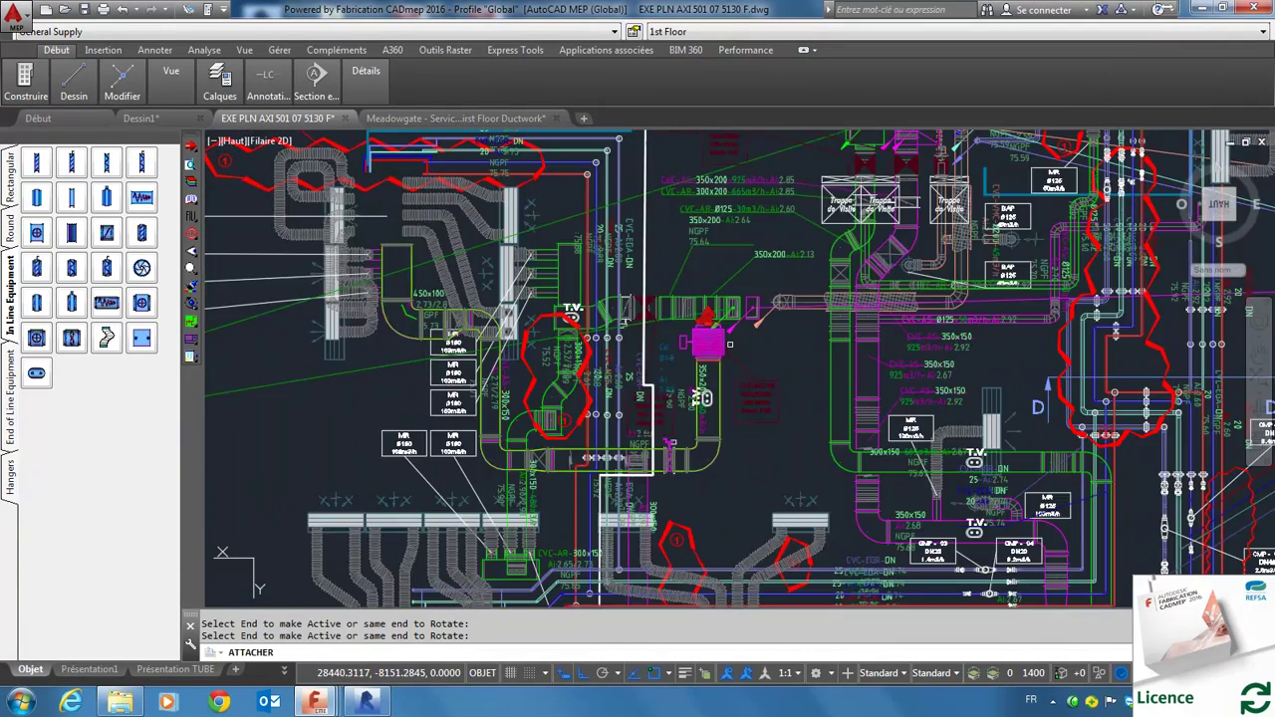
{"action": "scroll", "coordinate": [413, 307], "scroll_direction": "up", "scroll_amount": 2}
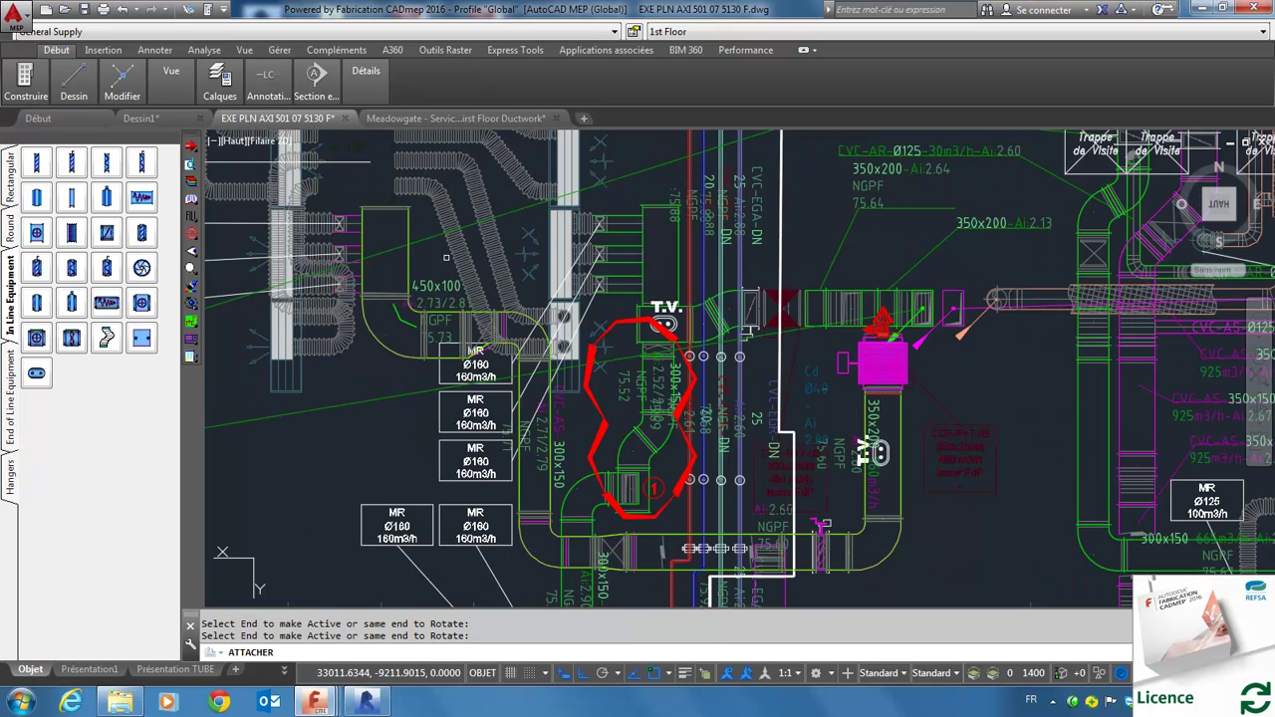
{"action": "key", "text": "Escape"}
Renumber the run from 1 via Renumérotation, picking the start duct and the vertical duct with spigot
{"action": "right_click", "coordinate": [422, 230]}
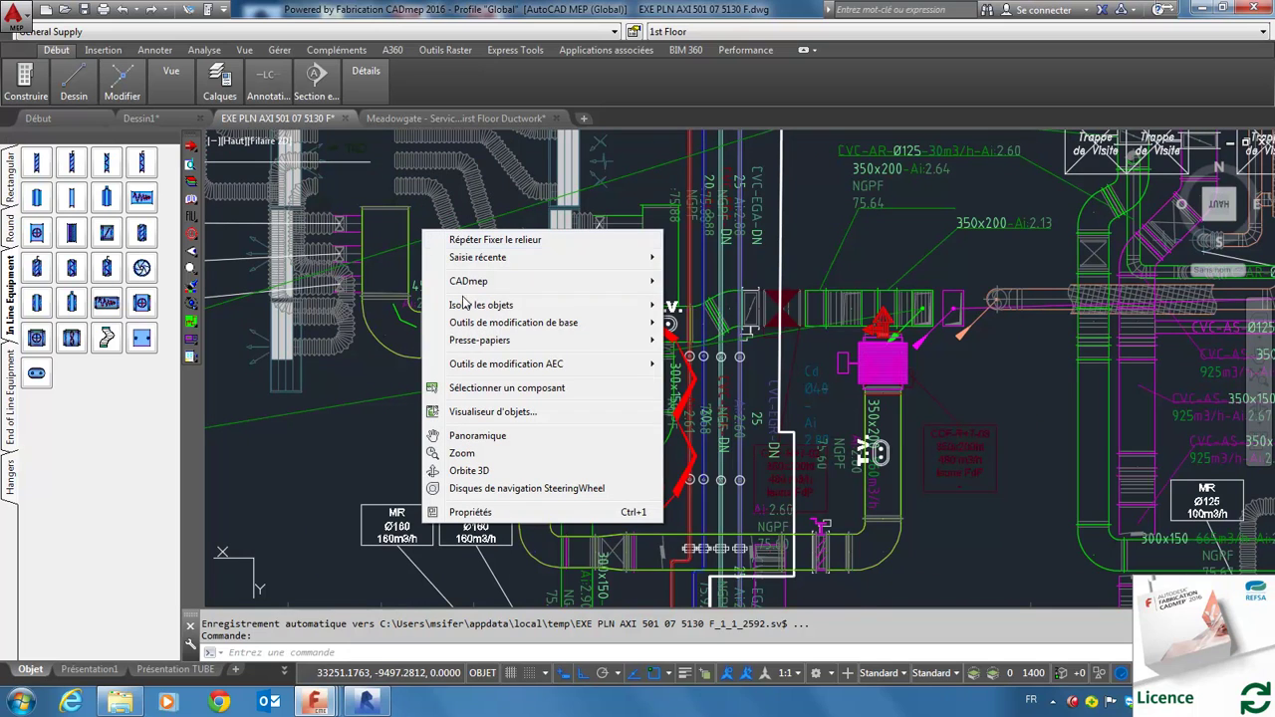
{"action": "mouse_move", "coordinate": [468, 281]}
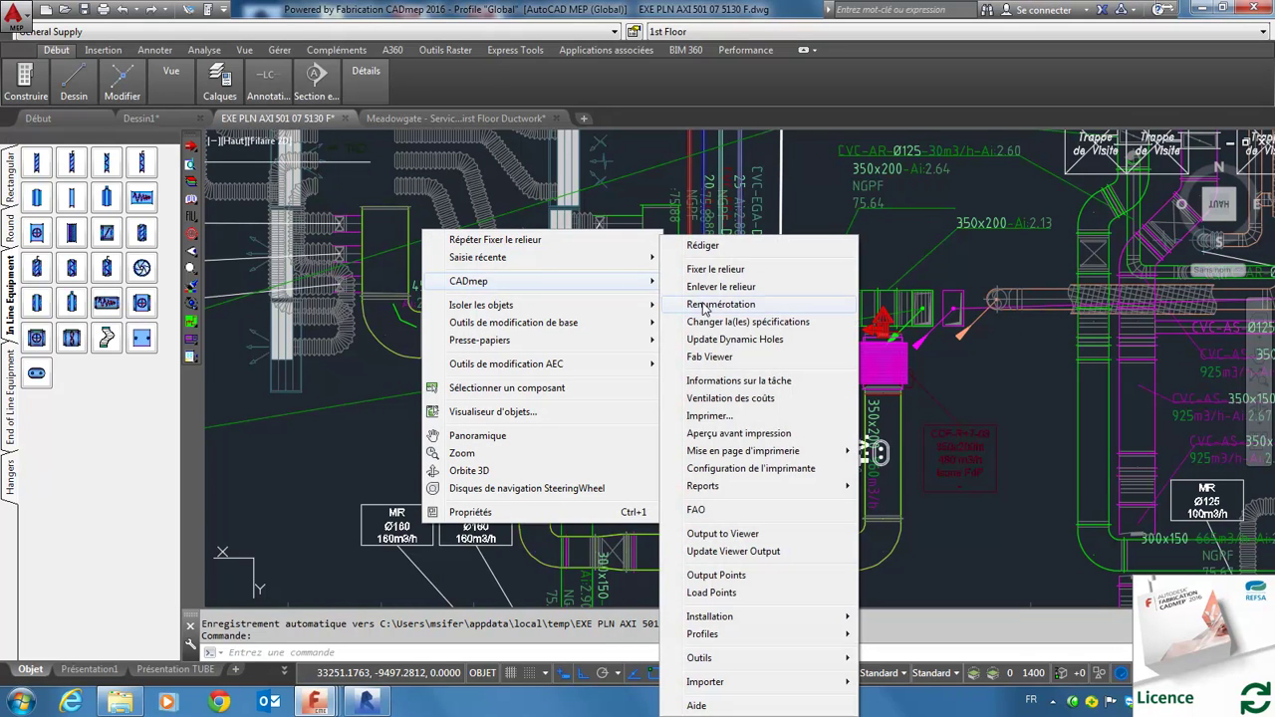
{"action": "left_click", "coordinate": [707, 304]}
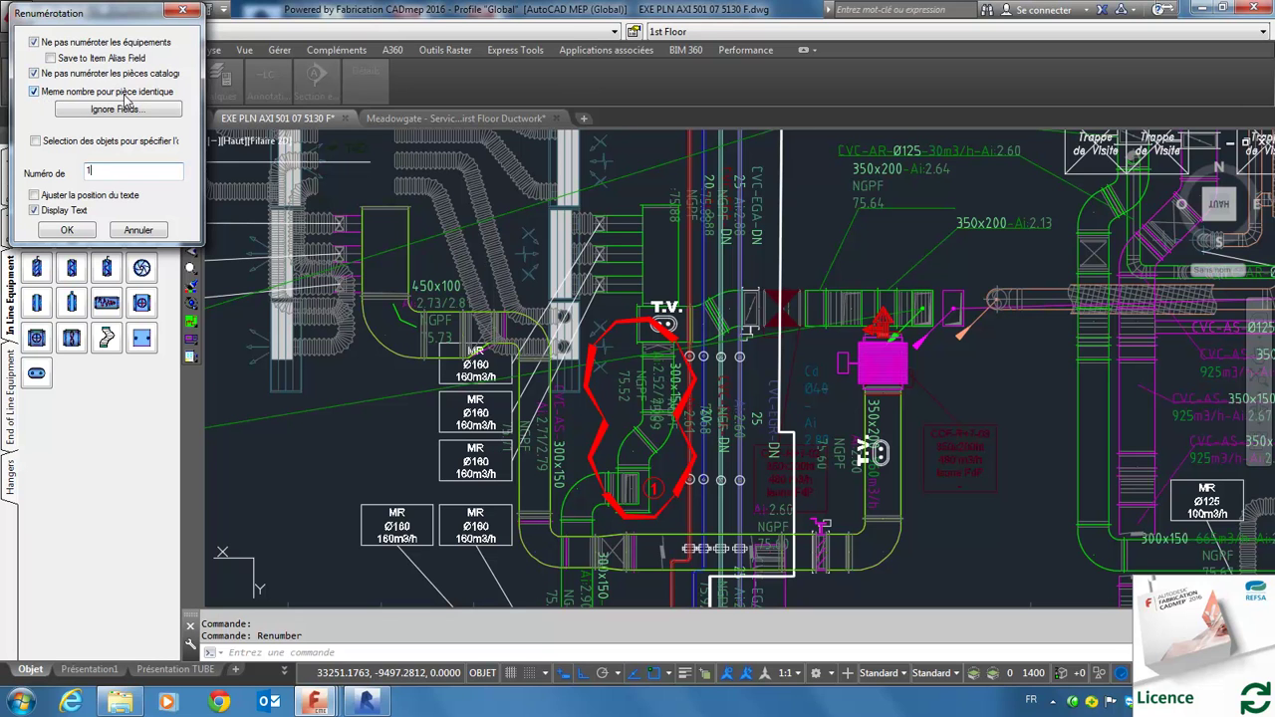
{"action": "left_click", "coordinate": [67, 232]}
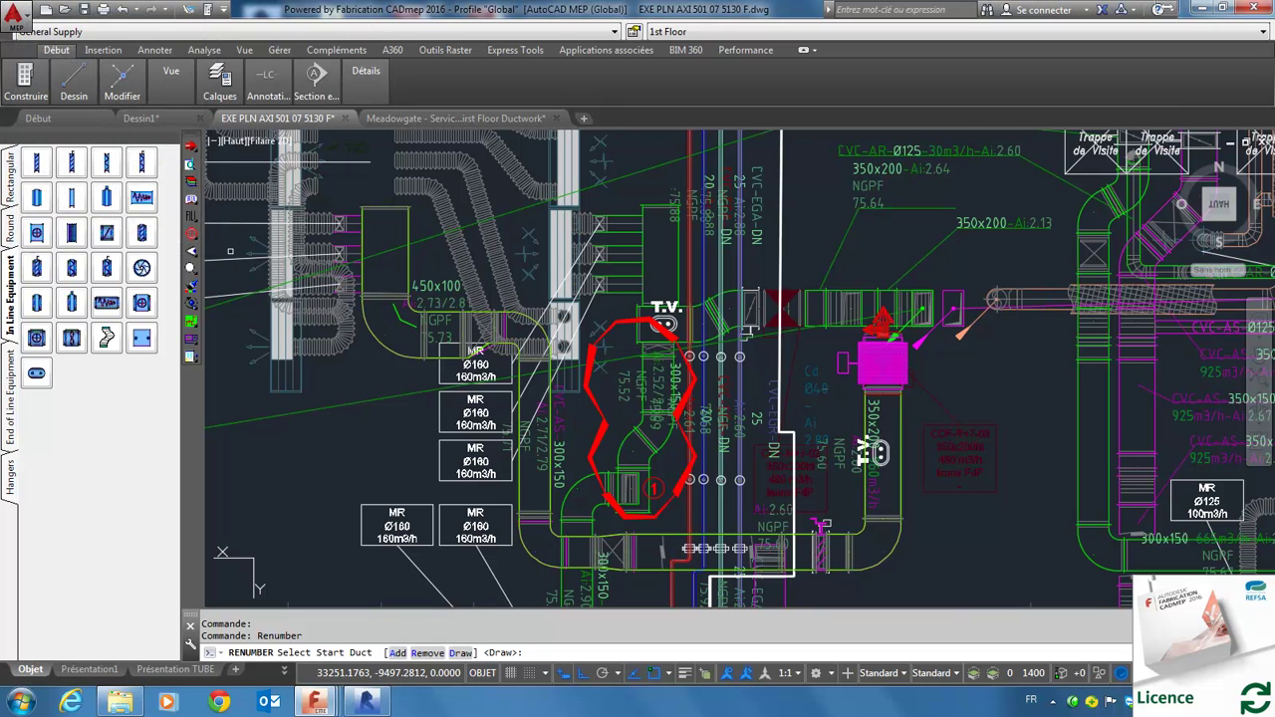
{"action": "scroll", "coordinate": [410, 289], "scroll_direction": "up", "scroll_amount": 4}
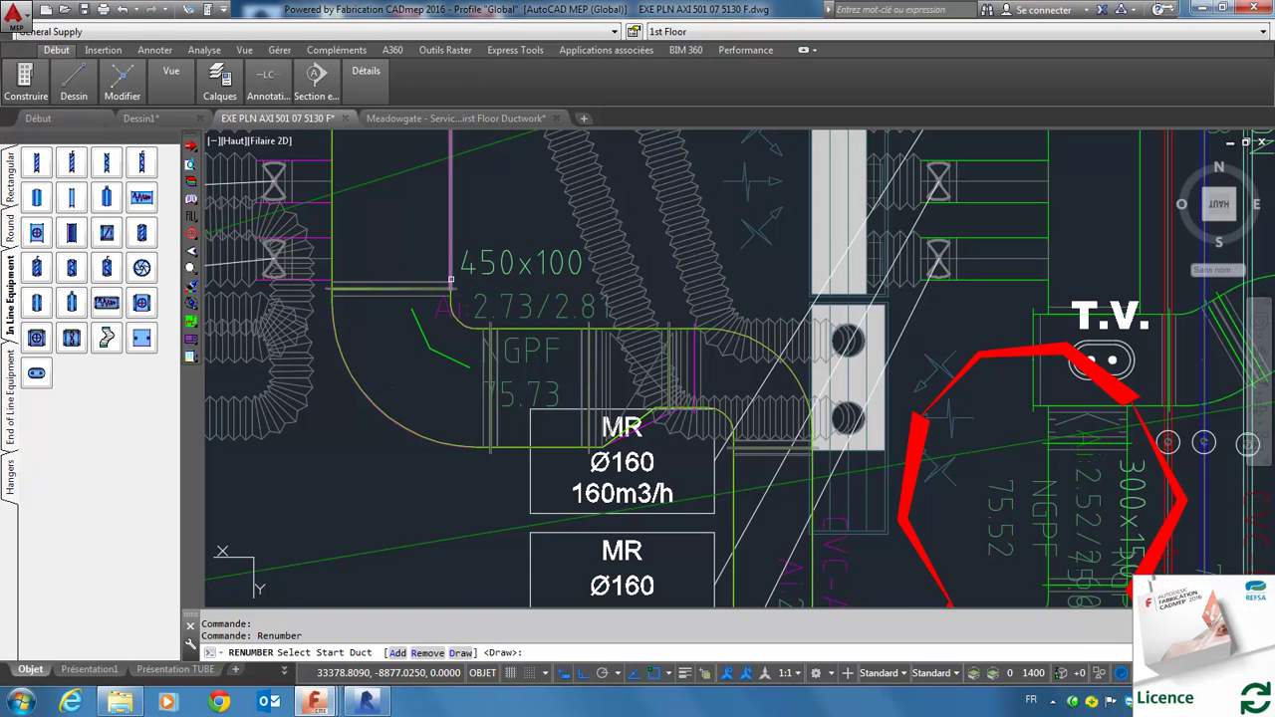
{"action": "left_click", "coordinate": [450, 275]}
{"action": "scroll", "coordinate": [474, 271], "scroll_direction": "down", "scroll_amount": 4}
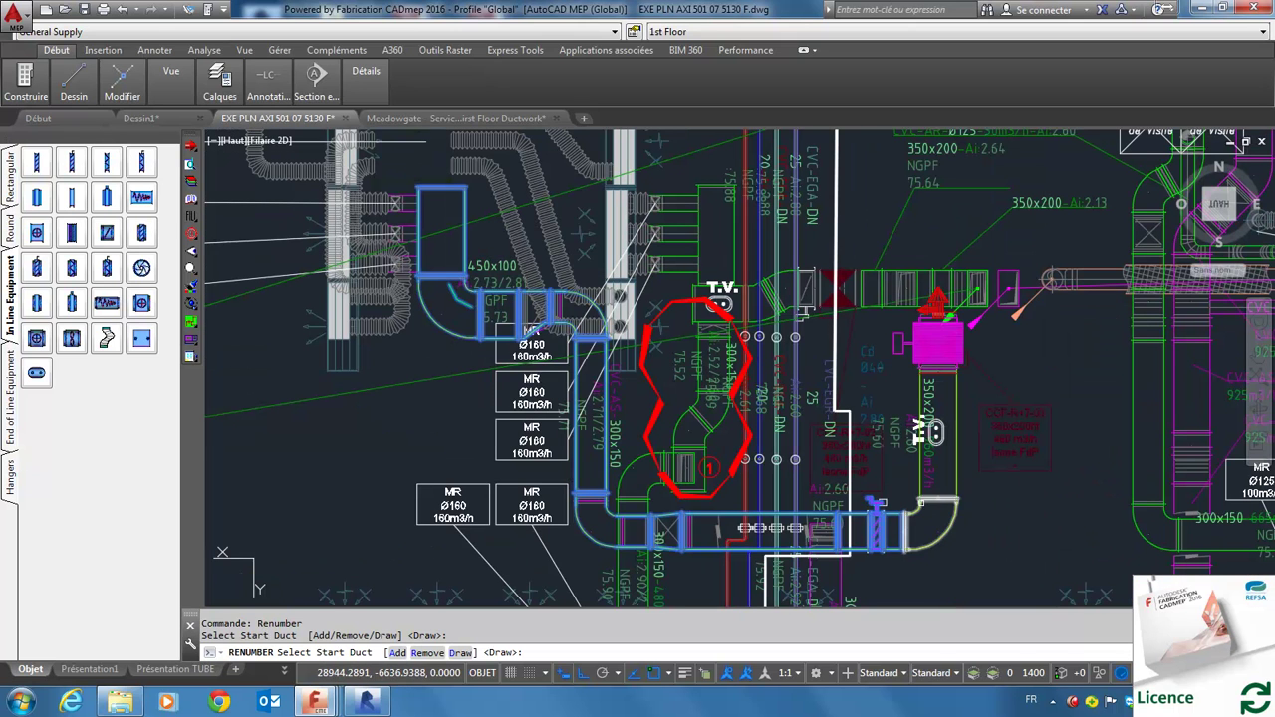
{"action": "left_click", "coordinate": [924, 433]}
{"action": "right_click", "coordinate": [854, 404]}
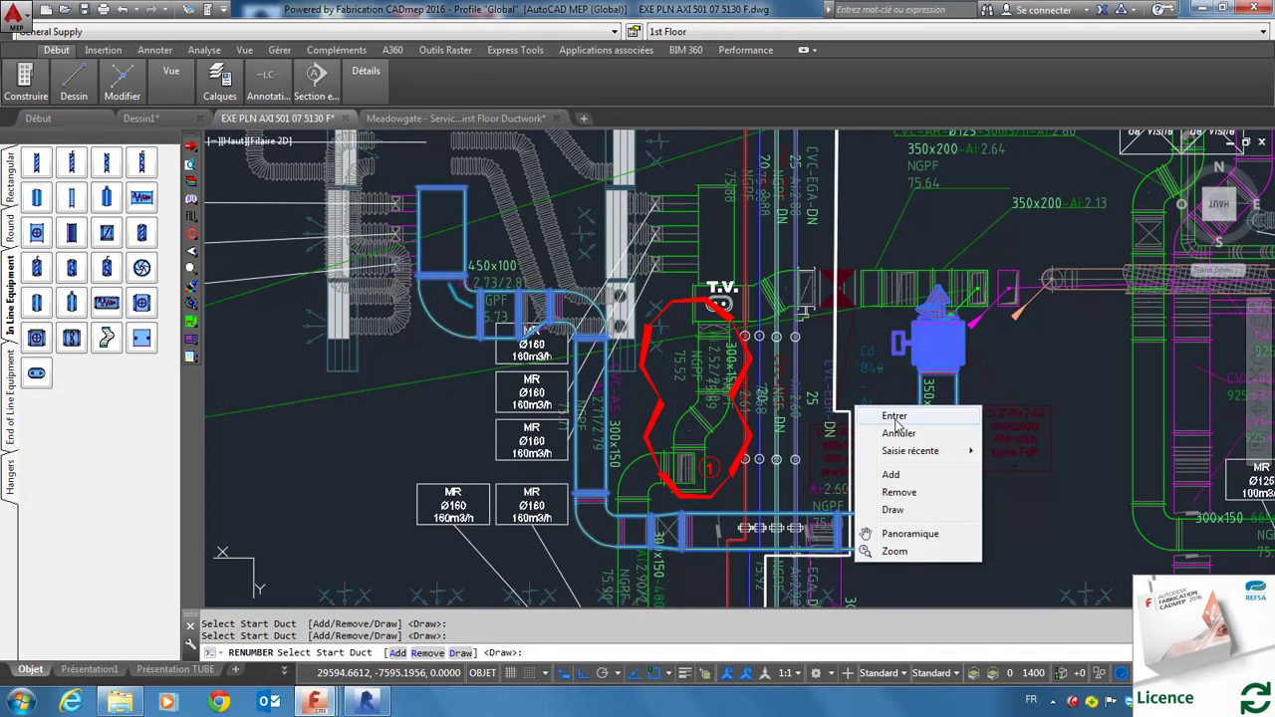
{"action": "left_click", "coordinate": [879, 418]}
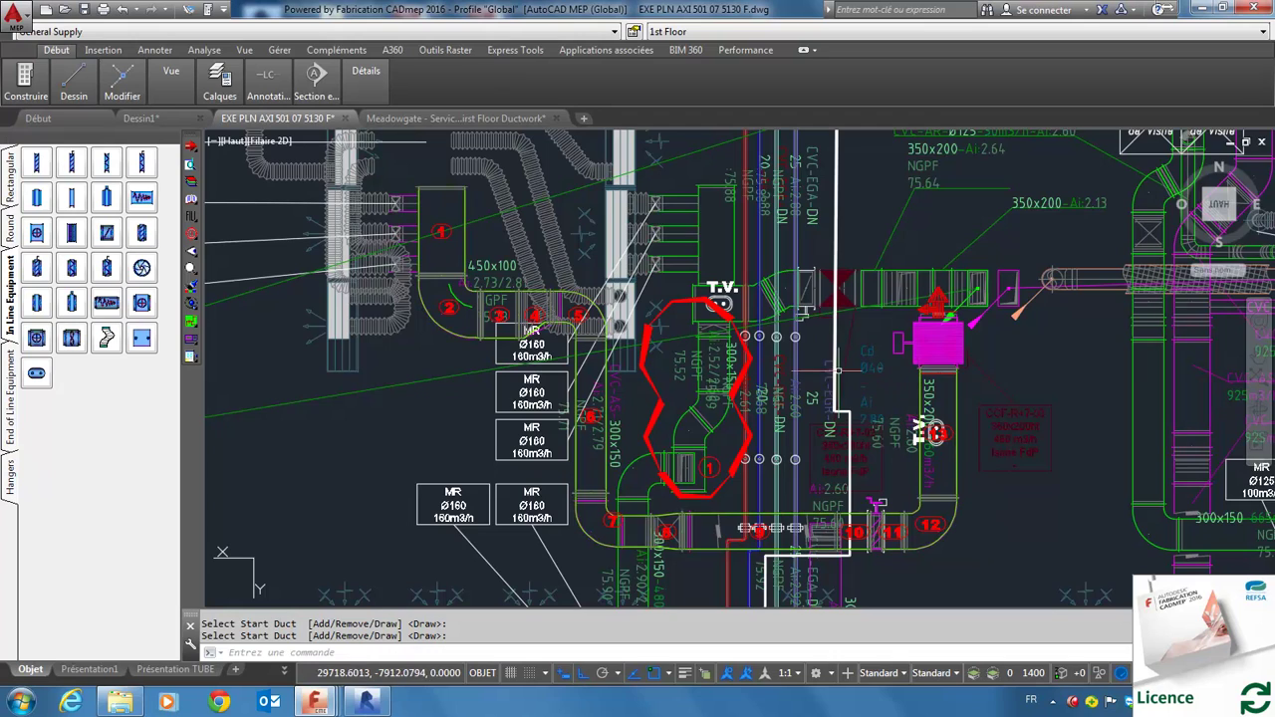
{"action": "scroll", "coordinate": [678, 364], "scroll_direction": "down", "scroll_amount": 2}
{"action": "scroll", "coordinate": [677, 364], "scroll_direction": "down", "scroll_amount": 2}
{"action": "scroll", "coordinate": [518, 361], "scroll_direction": "up", "scroll_amount": 6}
{"action": "scroll", "coordinate": [508, 358], "scroll_direction": "down", "scroll_amount": 4}
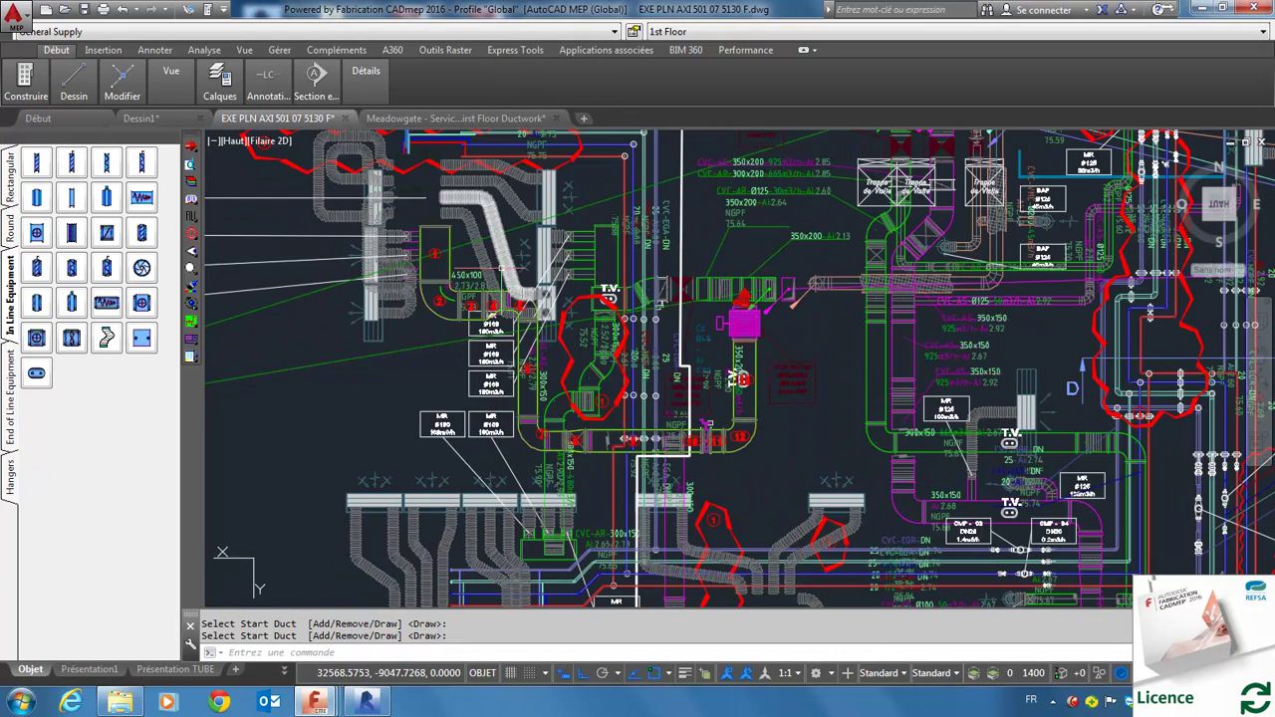
{"action": "scroll", "coordinate": [493, 284], "scroll_direction": "down", "scroll_amount": 2}
{"action": "scroll", "coordinate": [528, 324], "scroll_direction": "up", "scroll_amount": 2}
{"action": "scroll", "coordinate": [538, 323], "scroll_direction": "down", "scroll_amount": 2}
{"action": "scroll", "coordinate": [503, 284], "scroll_direction": "up", "scroll_amount": 2}
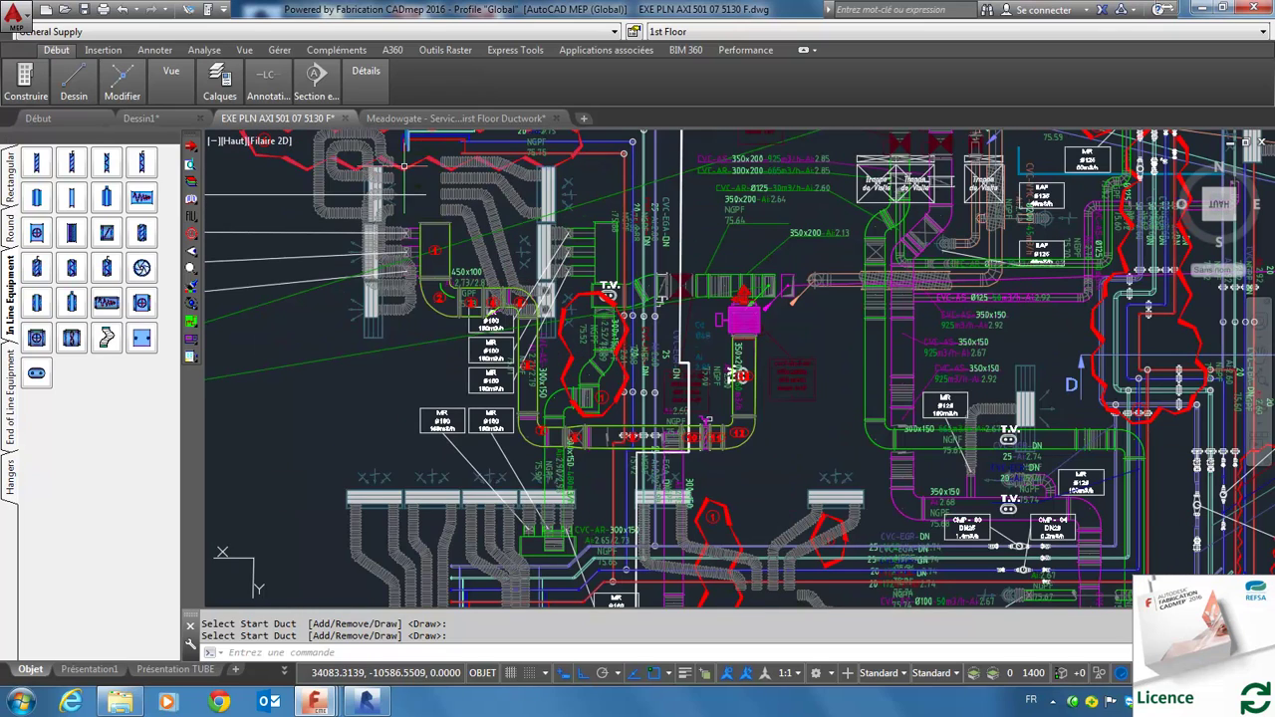
{"action": "scroll", "coordinate": [431, 216], "scroll_direction": "up", "scroll_amount": 4}
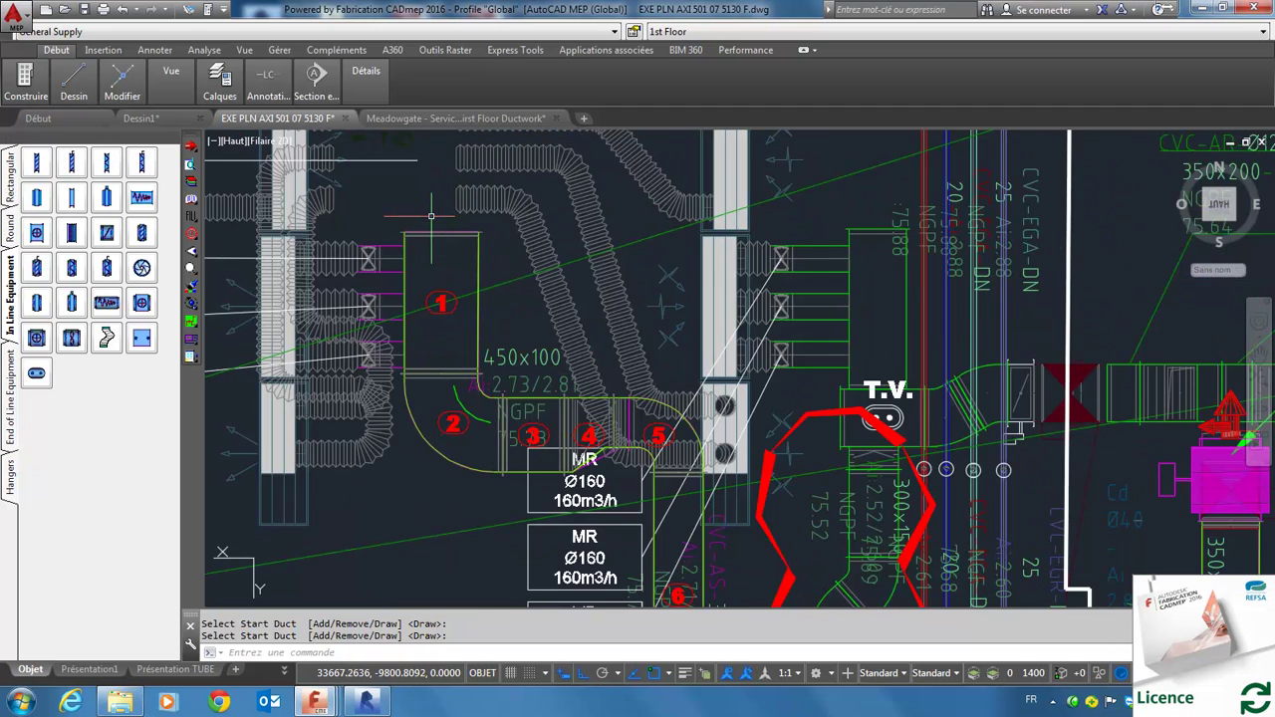
{"action": "scroll", "coordinate": [431, 212], "scroll_direction": "down", "scroll_amount": 2}
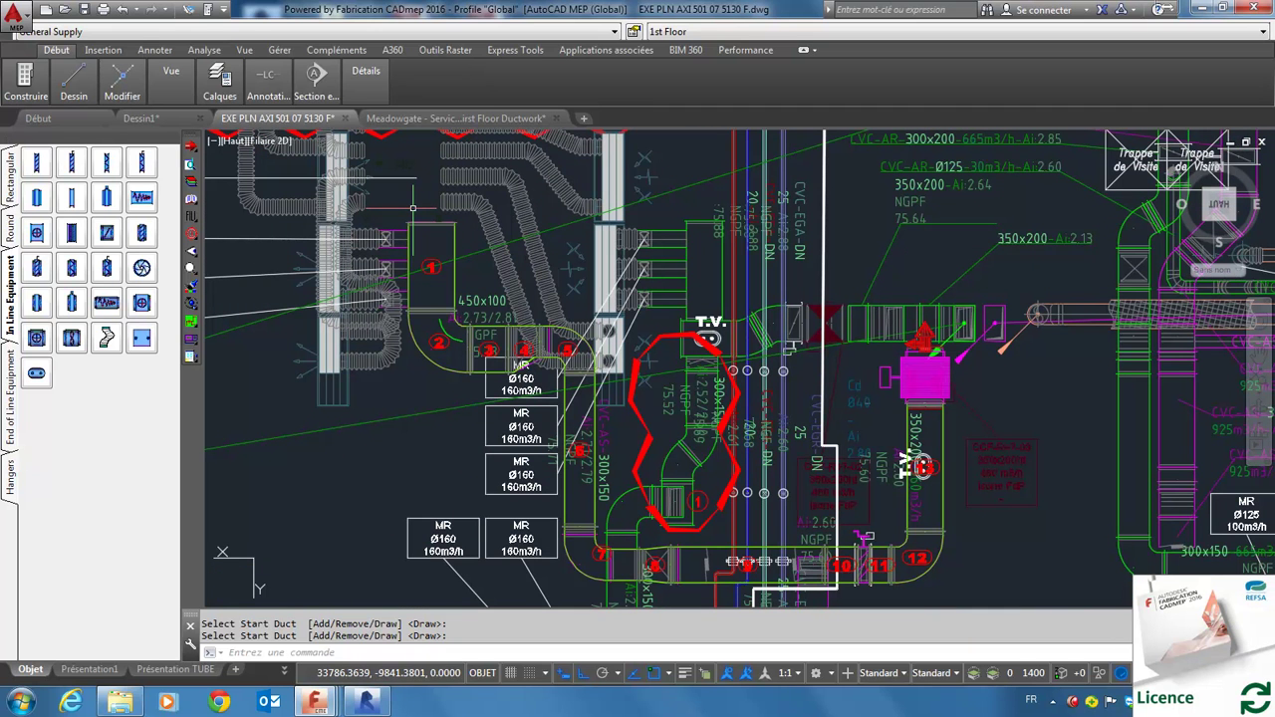
{"action": "scroll", "coordinate": [413, 210], "scroll_direction": "up", "scroll_amount": 2}
Set connector C1 of the 450x100 straight duct to Aucun (none) on the Autre tab
{"action": "double_click", "coordinate": [419, 216]}
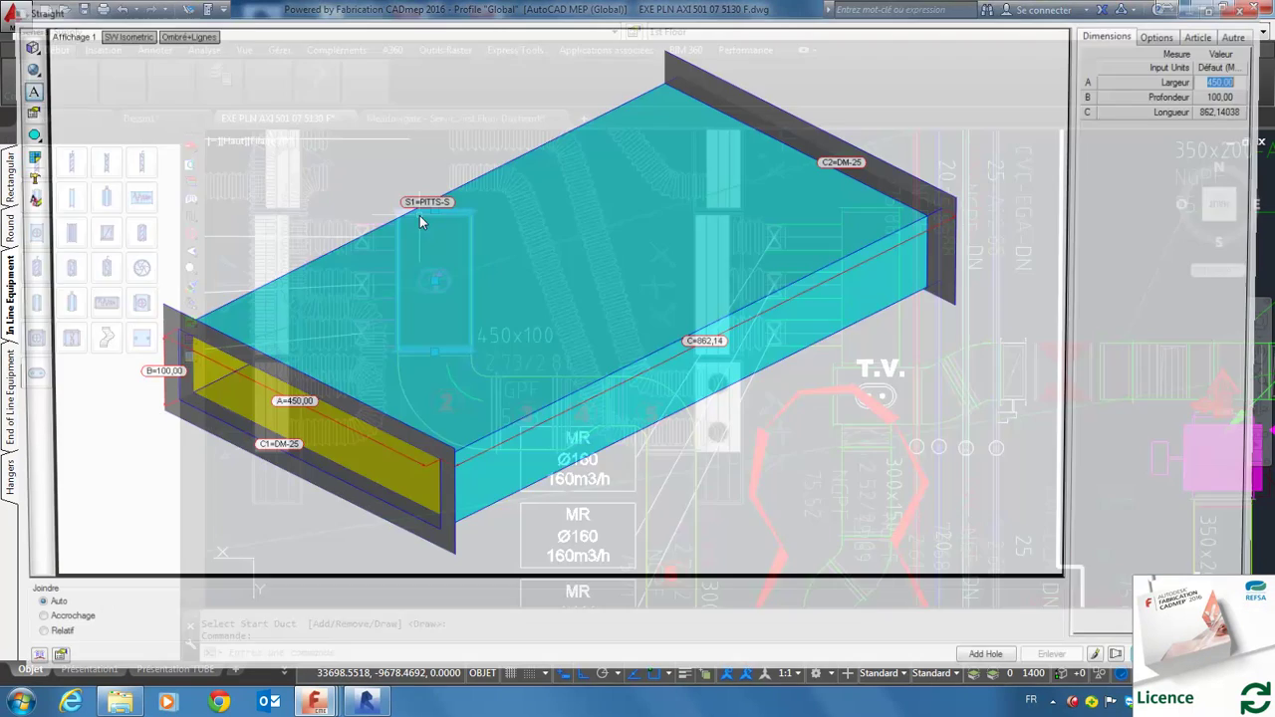
{"action": "left_click", "coordinate": [1245, 36]}
{"action": "left_click", "coordinate": [1215, 36]}
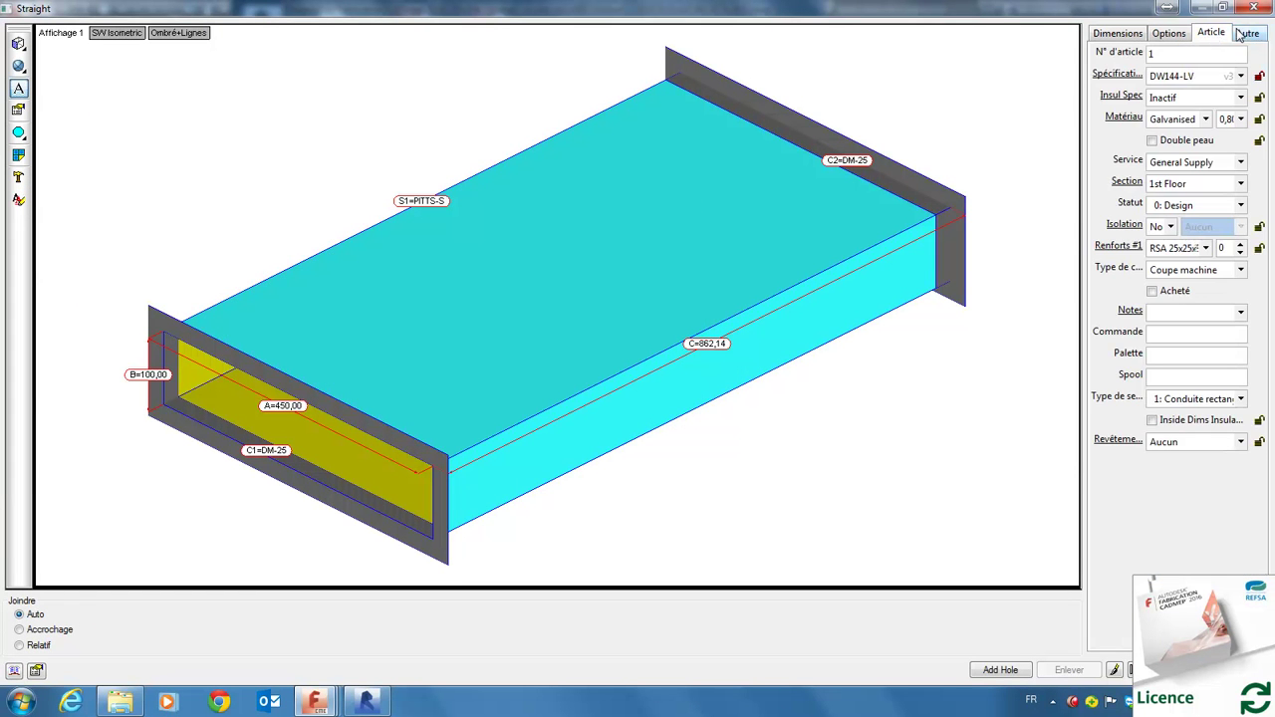
{"action": "left_click", "coordinate": [1245, 34]}
{"action": "left_click", "coordinate": [1246, 68]}
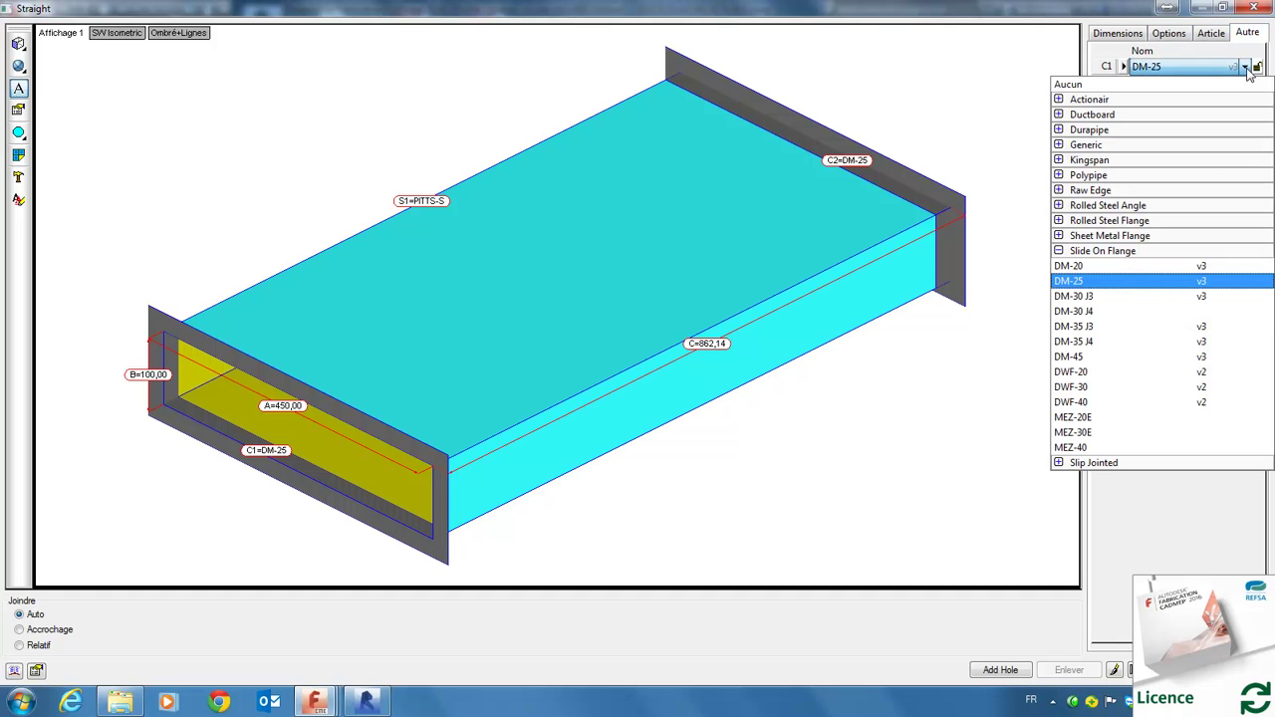
{"action": "left_click", "coordinate": [1066, 99]}
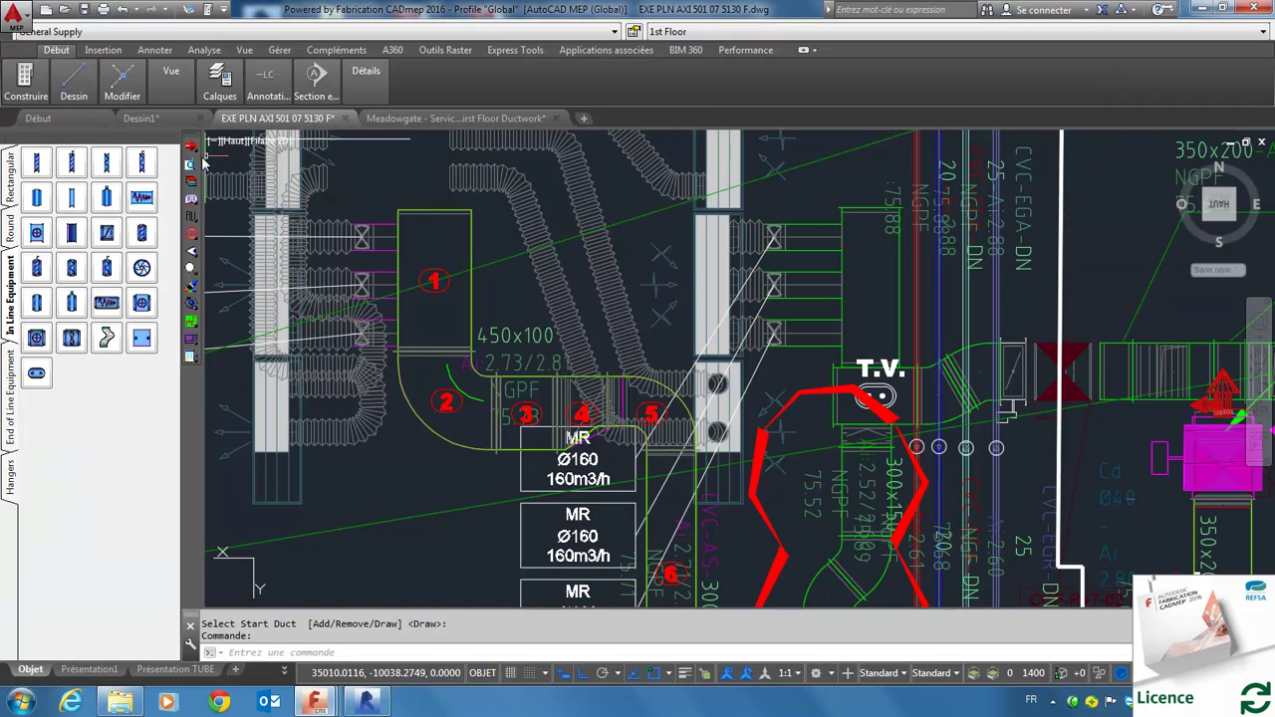
Cap duct 1's open top end with a 450x100 Cap End, checking its article number is 1
{"action": "left_click", "coordinate": [193, 151]}
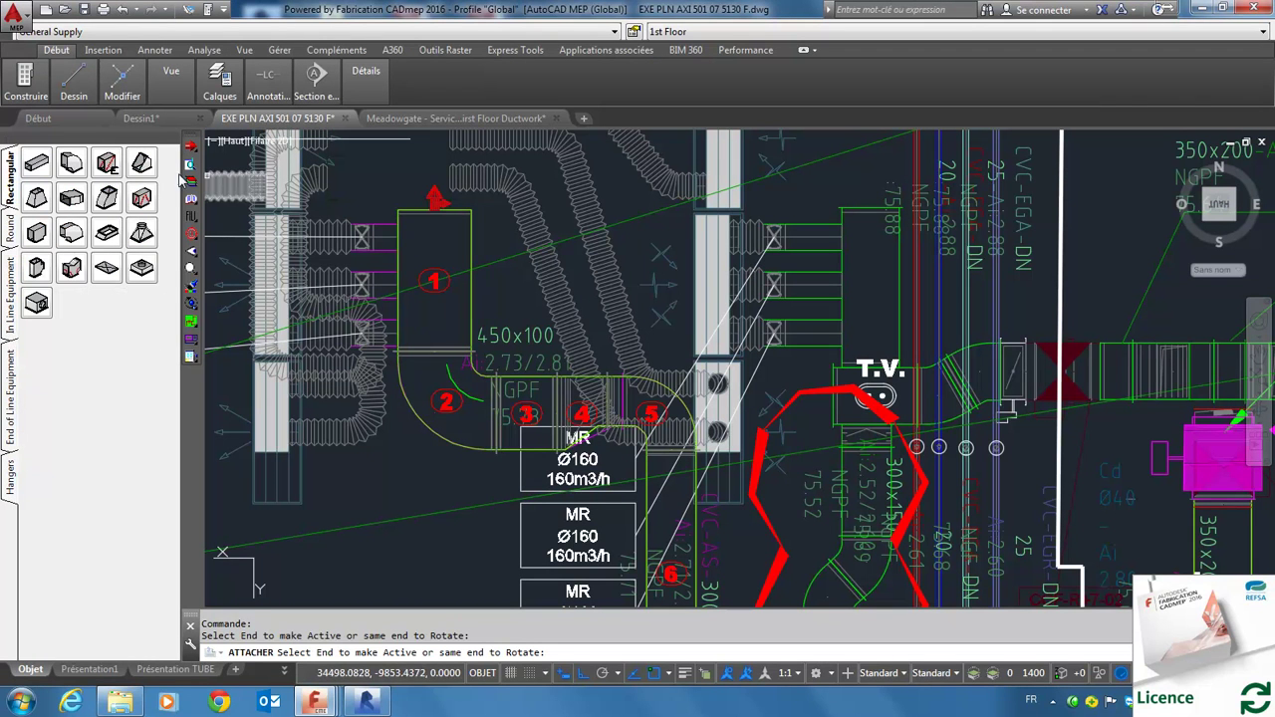
{"action": "left_click", "coordinate": [435, 199]}
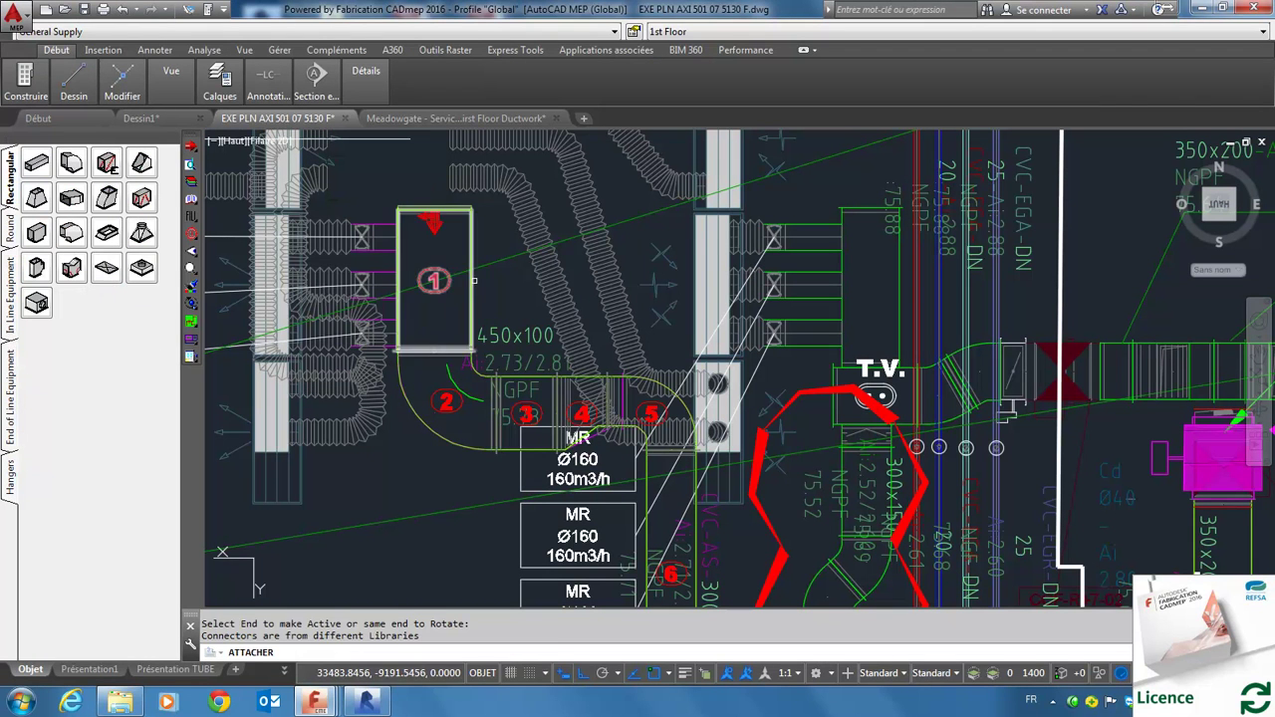
{"action": "scroll", "coordinate": [444, 215], "scroll_direction": "up", "scroll_amount": 2}
{"action": "scroll", "coordinate": [443, 215], "scroll_direction": "up", "scroll_amount": 2}
{"action": "key", "text": "Return"}
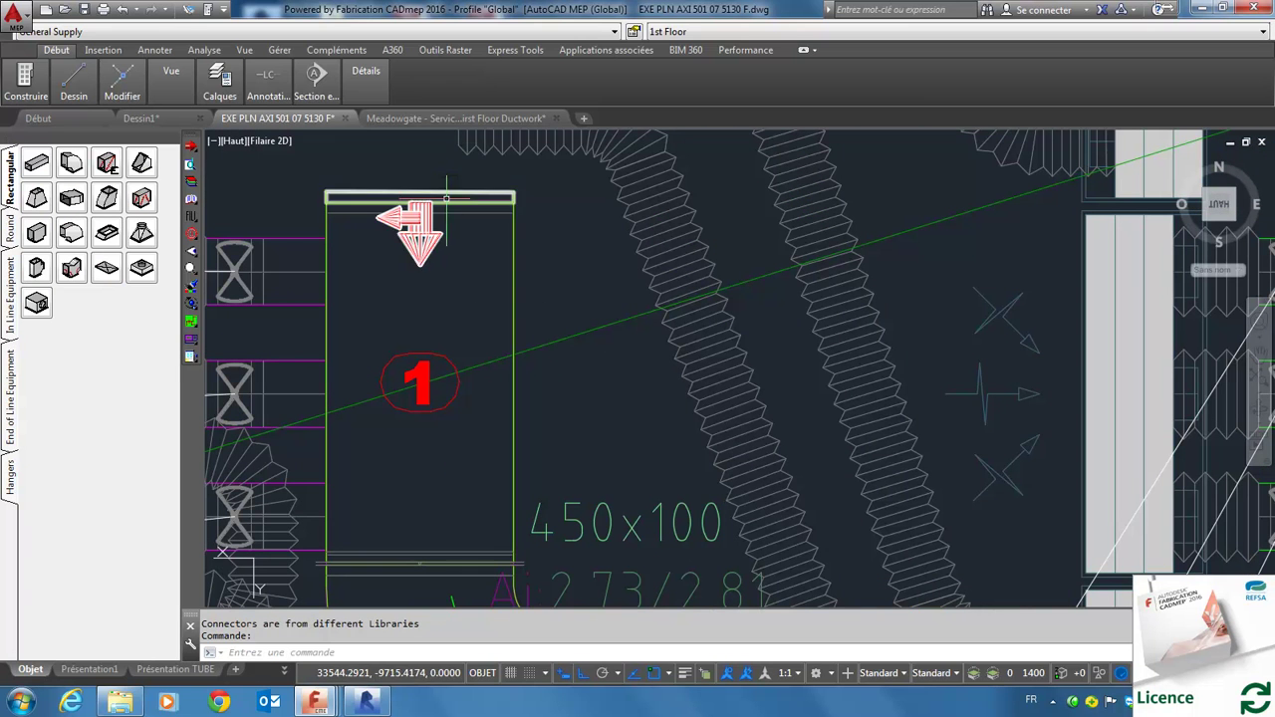
{"action": "double_click", "coordinate": [455, 198]}
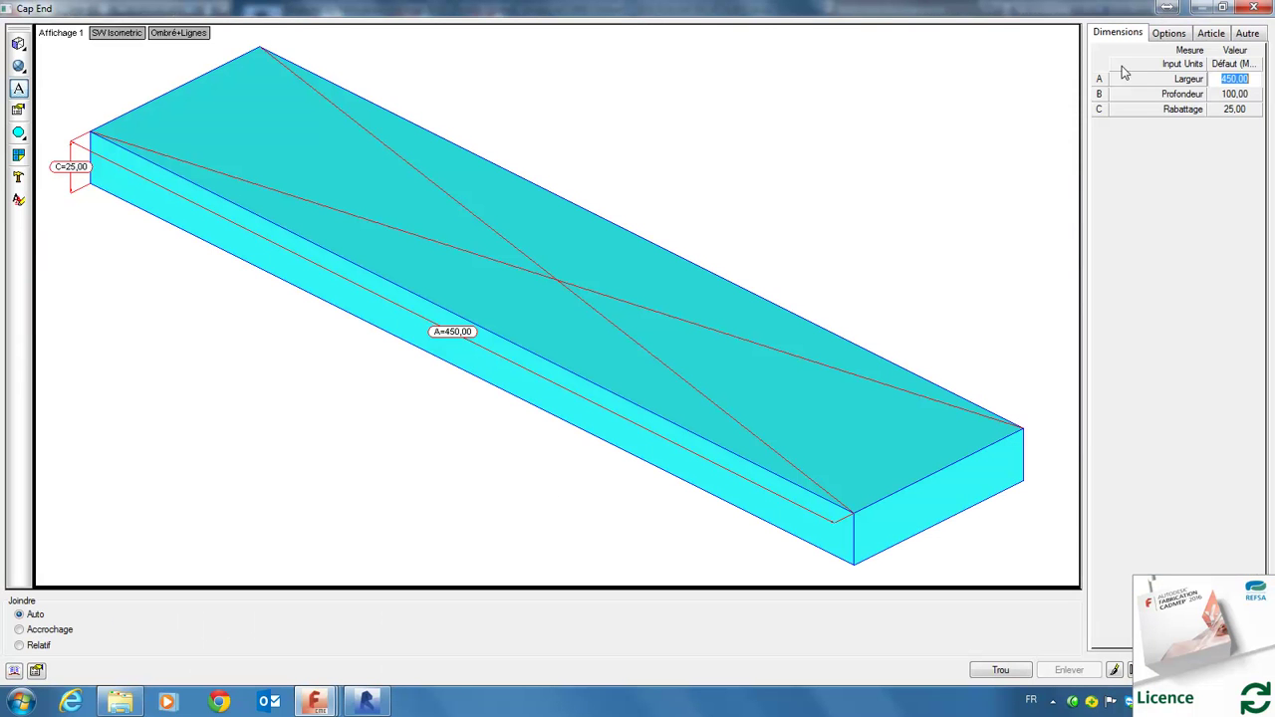
{"action": "left_click", "coordinate": [1212, 34]}
{"action": "double_click", "coordinate": [1161, 53]}
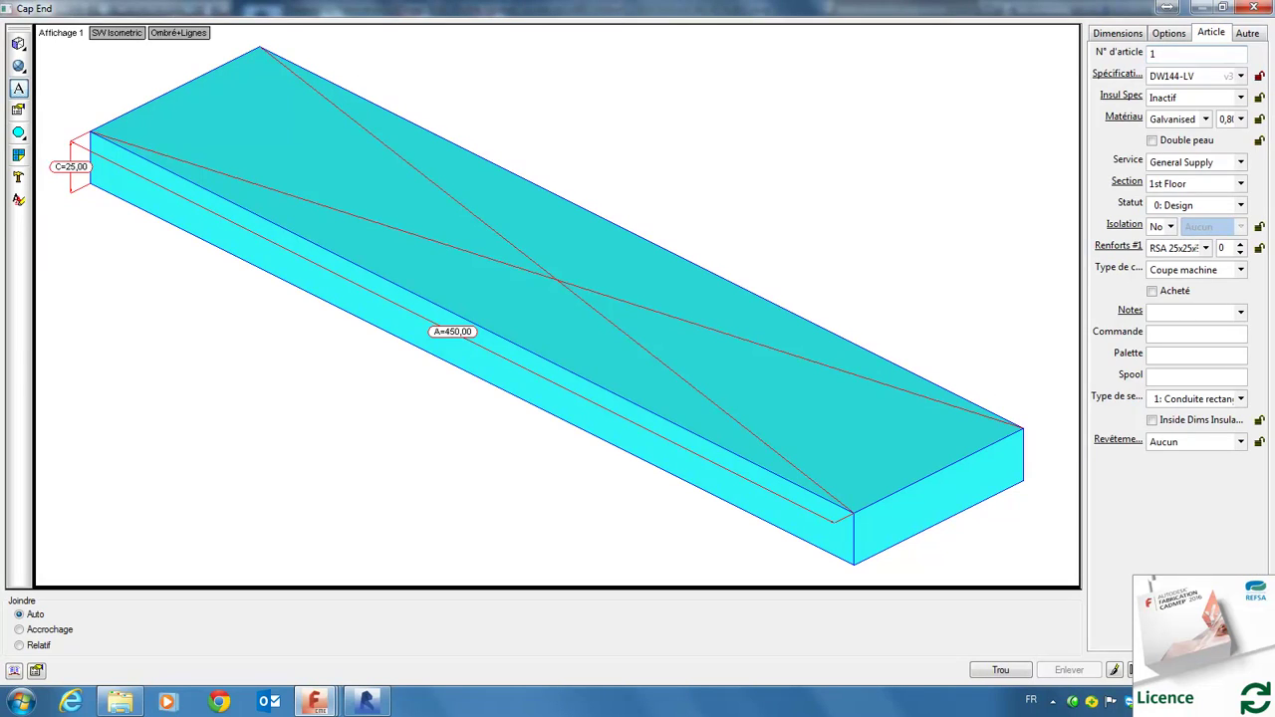
{"action": "key", "text": "Return"}
{"action": "scroll", "coordinate": [438, 286], "scroll_direction": "down", "scroll_amount": 2}
{"action": "scroll", "coordinate": [464, 249], "scroll_direction": "down", "scroll_amount": 2}
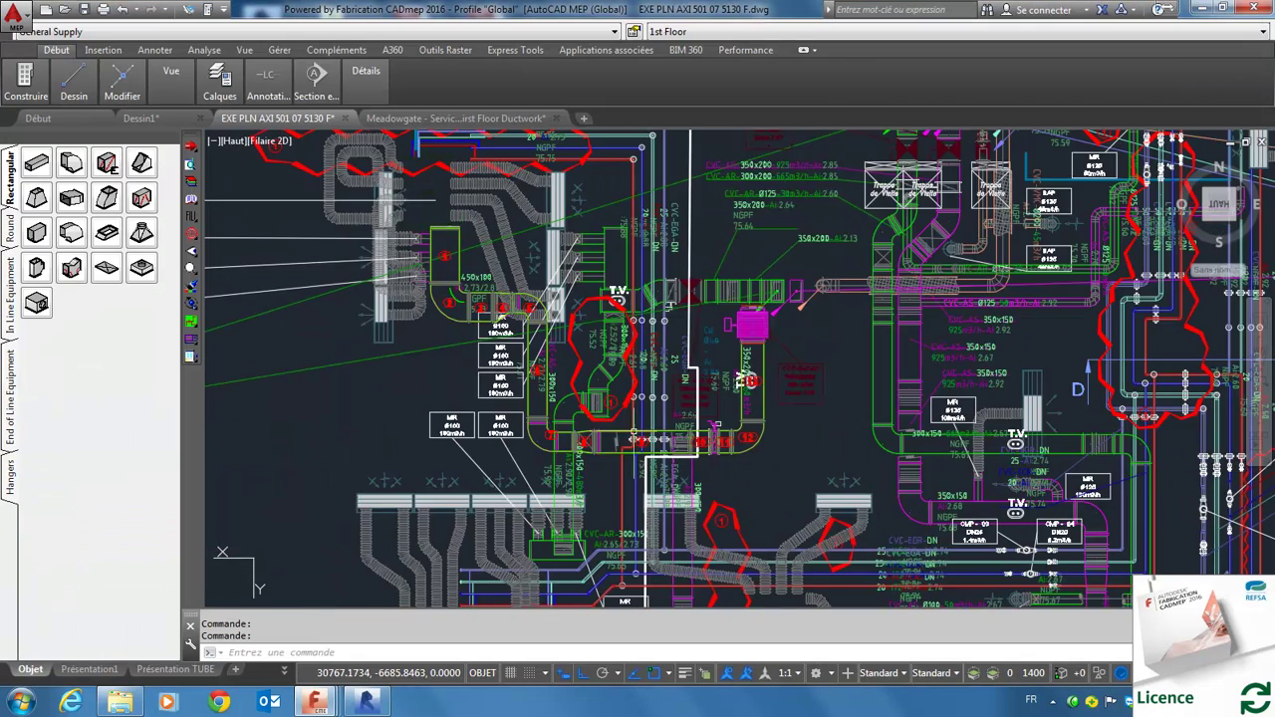
Run Rapports d'article on the 16 window-selected parts of the numbered duct run
{"action": "scroll", "coordinate": [617, 410], "scroll_direction": "up", "scroll_amount": 3}
{"action": "scroll", "coordinate": [678, 418], "scroll_direction": "down", "scroll_amount": 1}
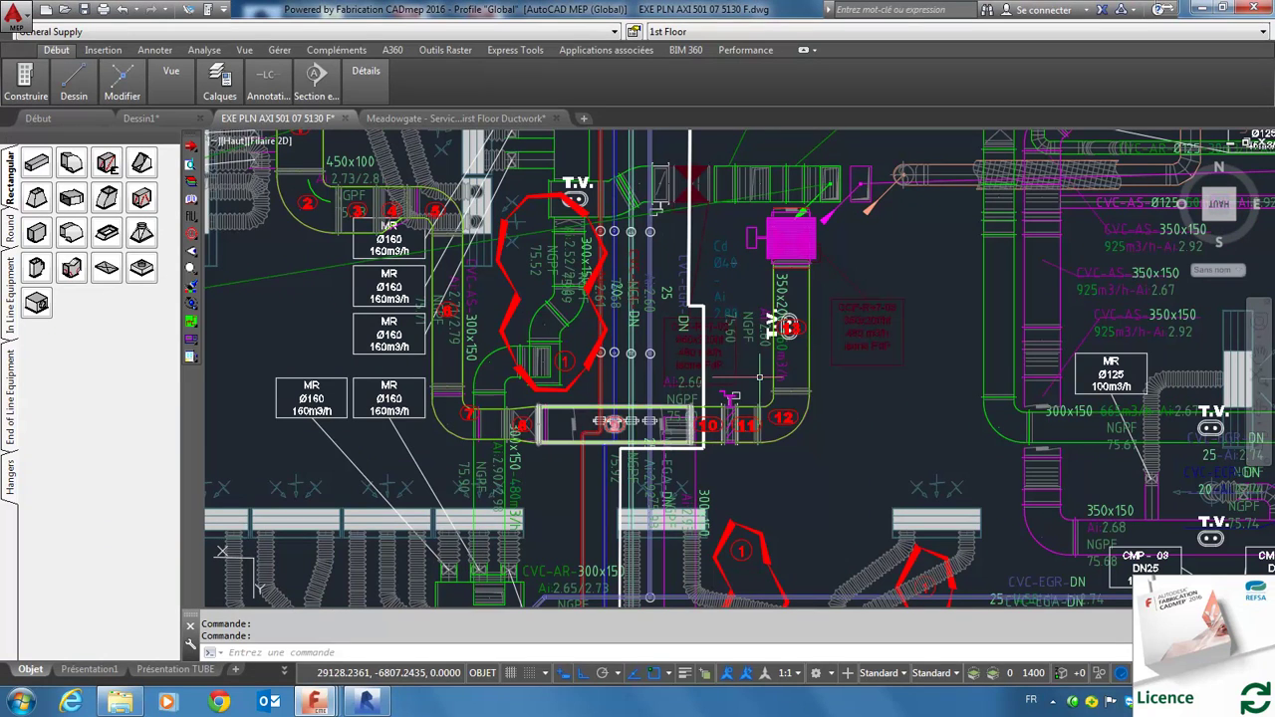
{"action": "scroll", "coordinate": [806, 375], "scroll_direction": "down", "scroll_amount": 2}
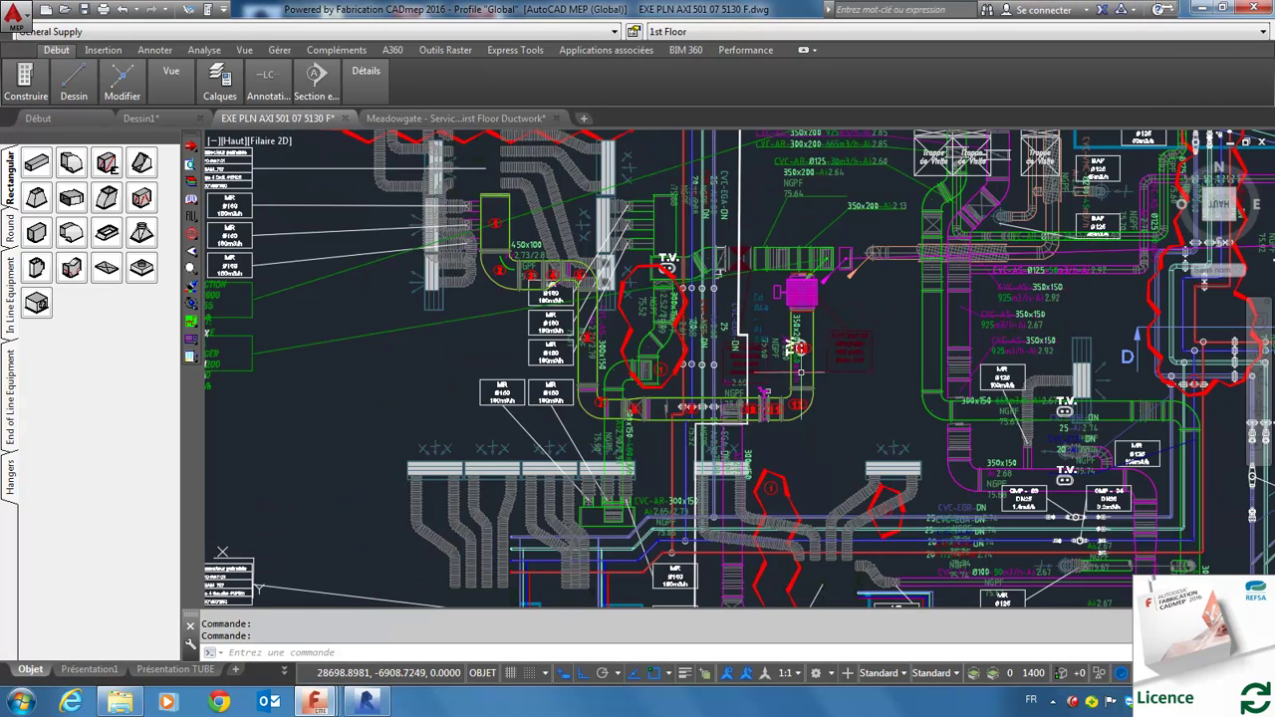
{"action": "right_click", "coordinate": [345, 147]}
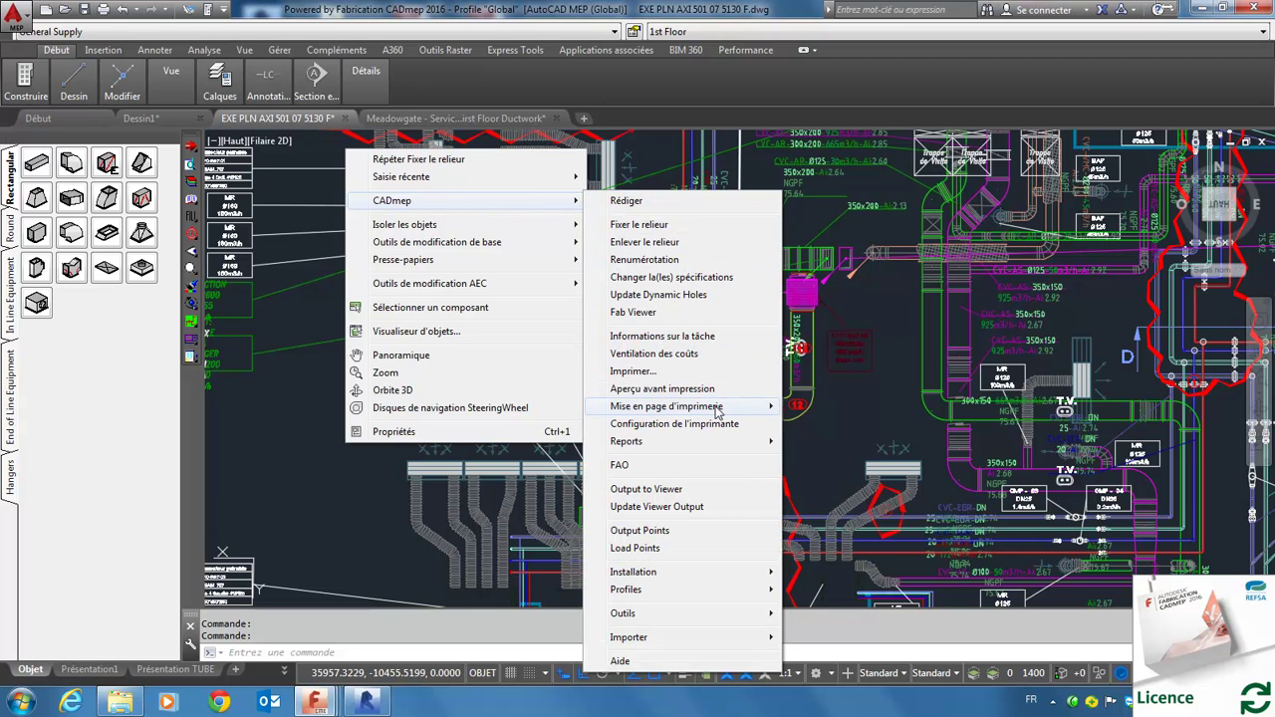
{"action": "mouse_move", "coordinate": [626, 441]}
{"action": "left_click", "coordinate": [823, 406]}
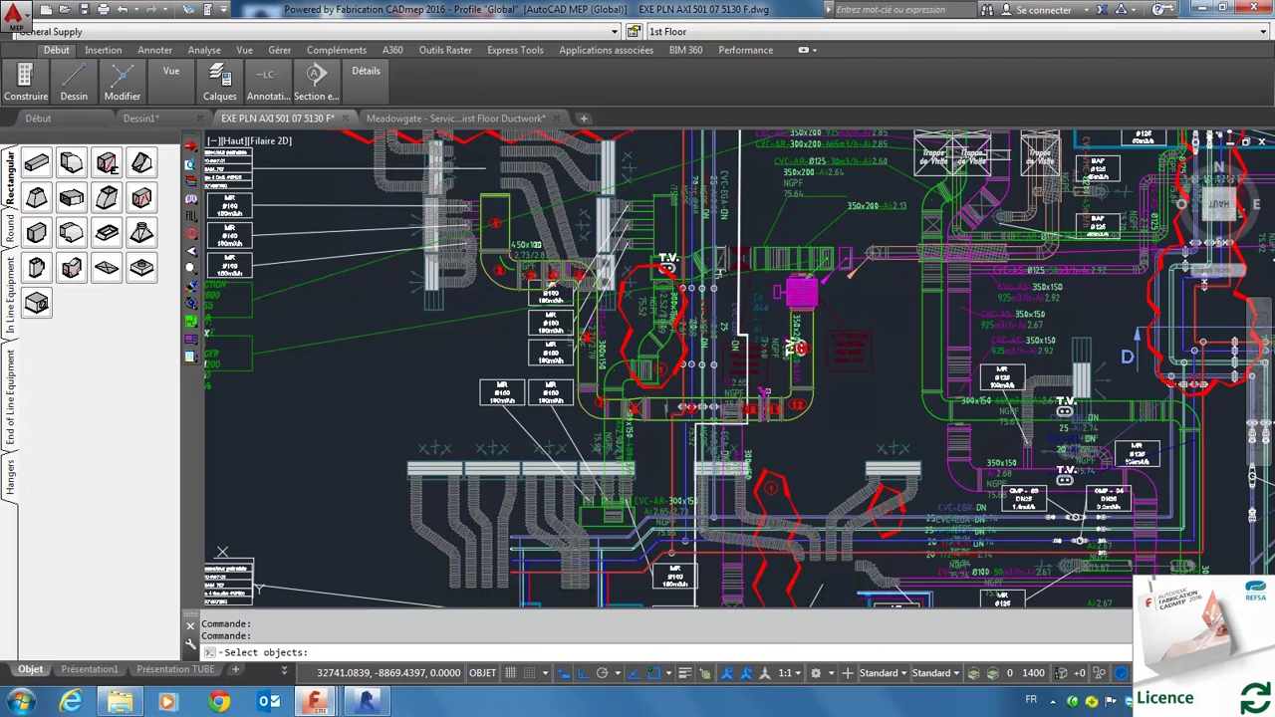
{"action": "left_click", "coordinate": [353, 148]}
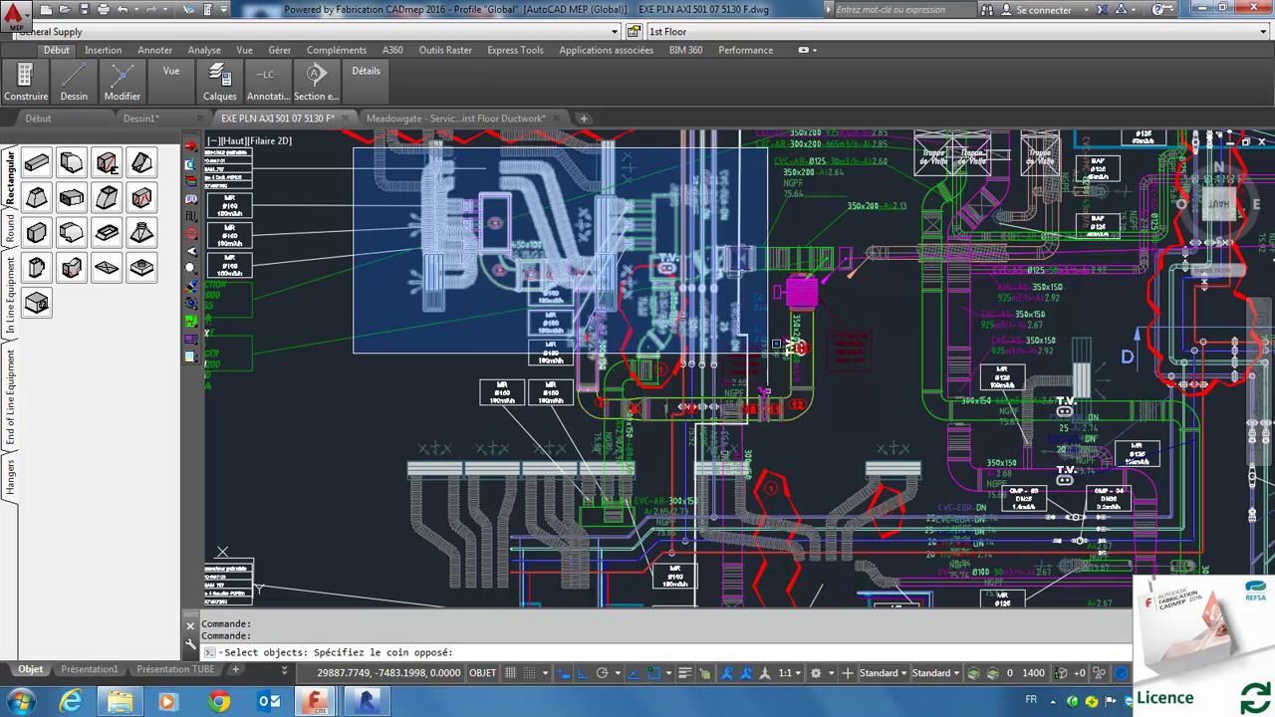
{"action": "left_click", "coordinate": [1135, 565]}
{"action": "key", "text": "Return"}
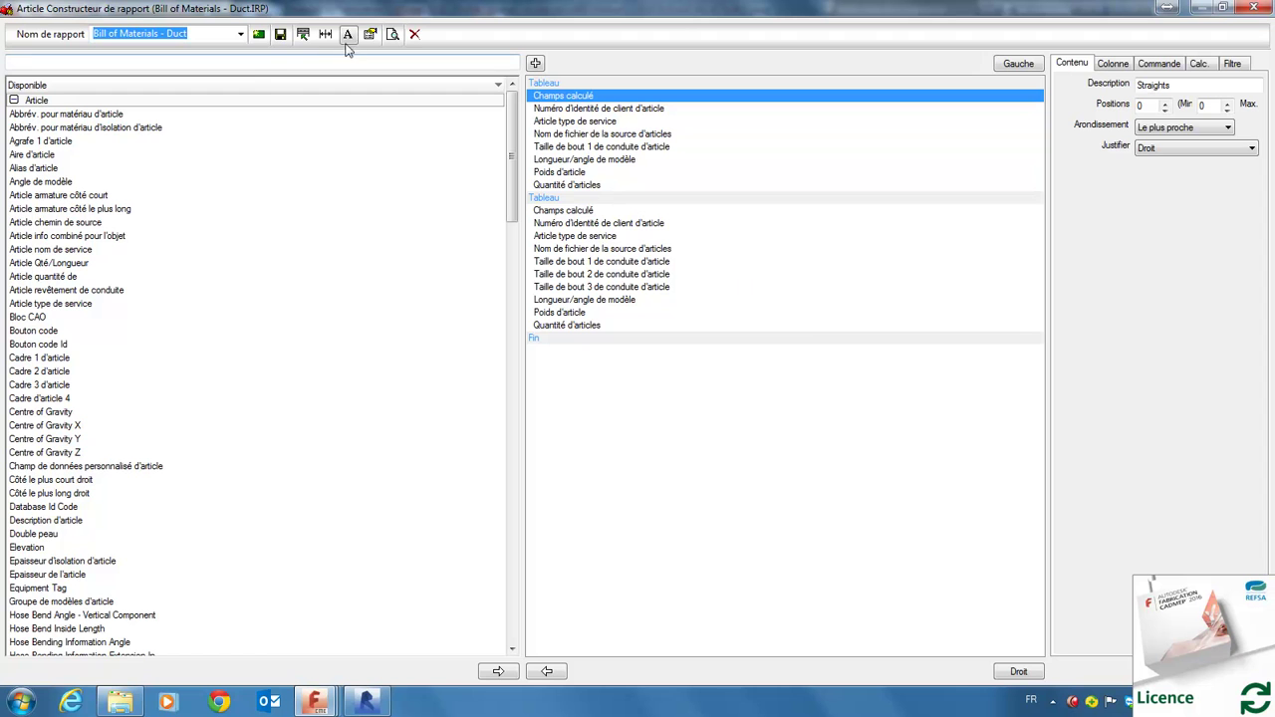
Print-preview the Bill of Materials – Duct report and zoom into the page
{"action": "left_click", "coordinate": [391, 36]}
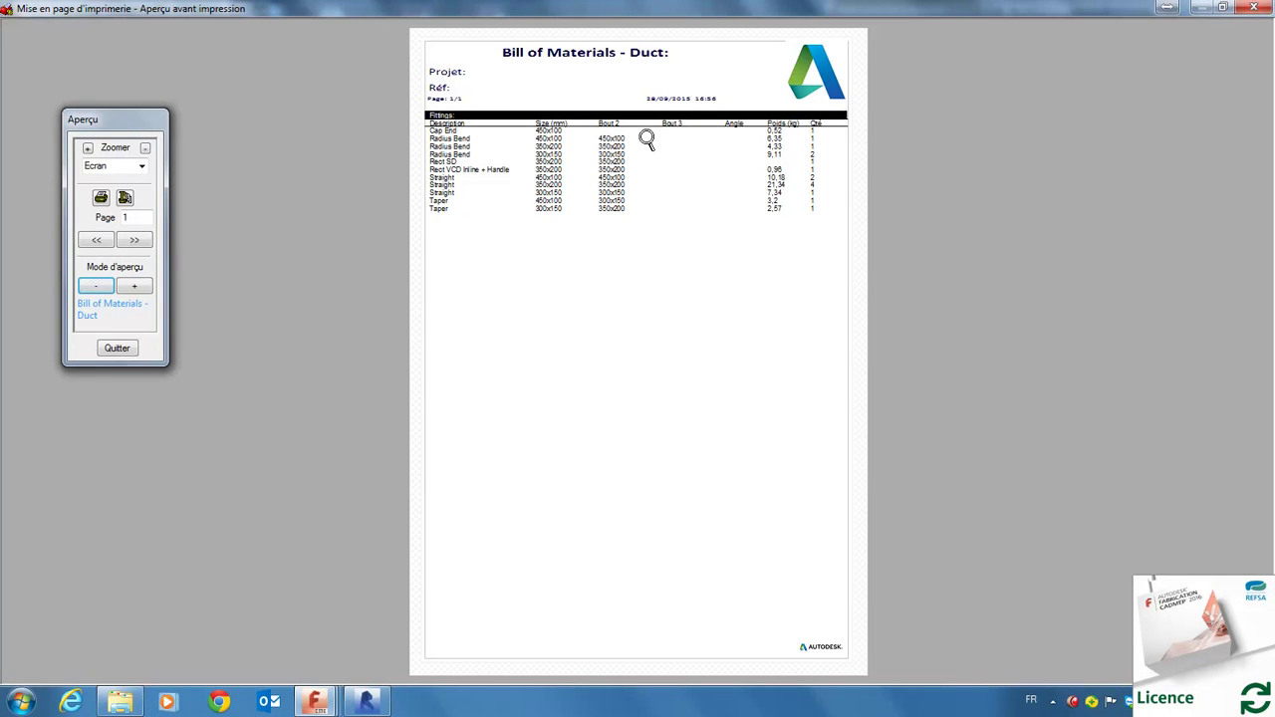
{"action": "left_click", "coordinate": [649, 151]}
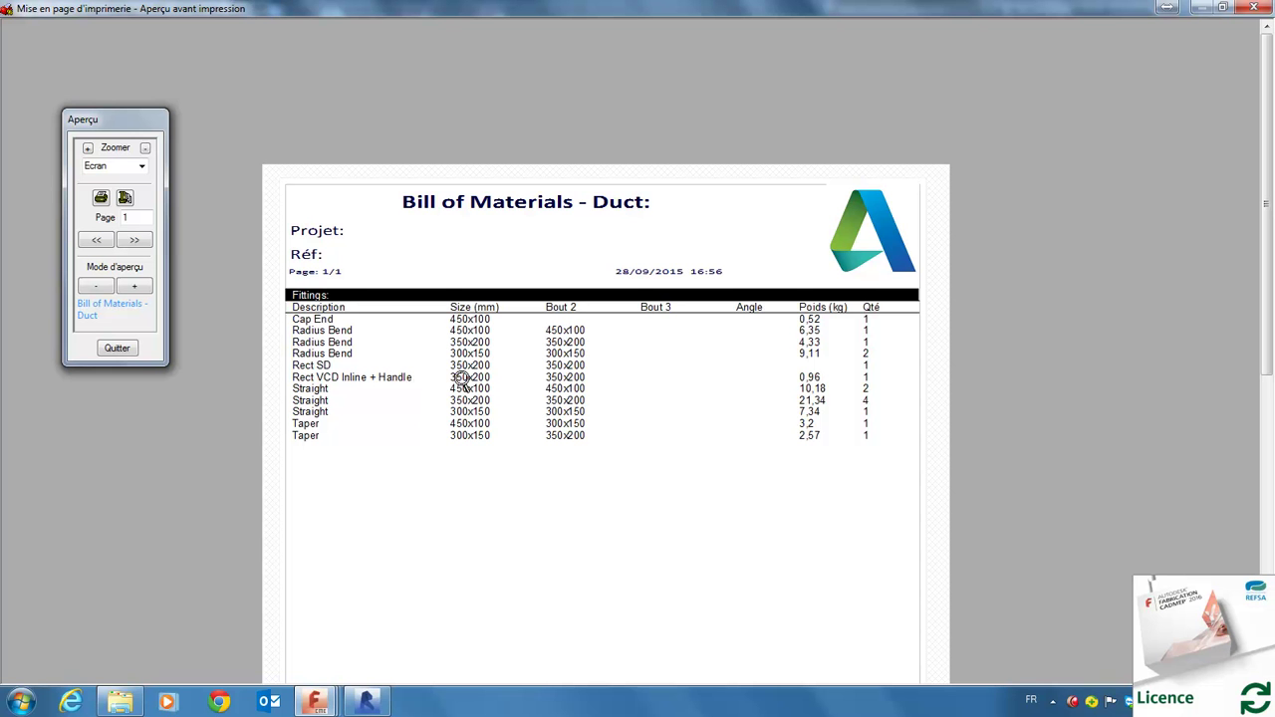
Close the preview and run Feuilles de calcul on the 16 window-selected duct parts
{"action": "left_click", "coordinate": [117, 348]}
{"action": "right_click", "coordinate": [347, 179]}
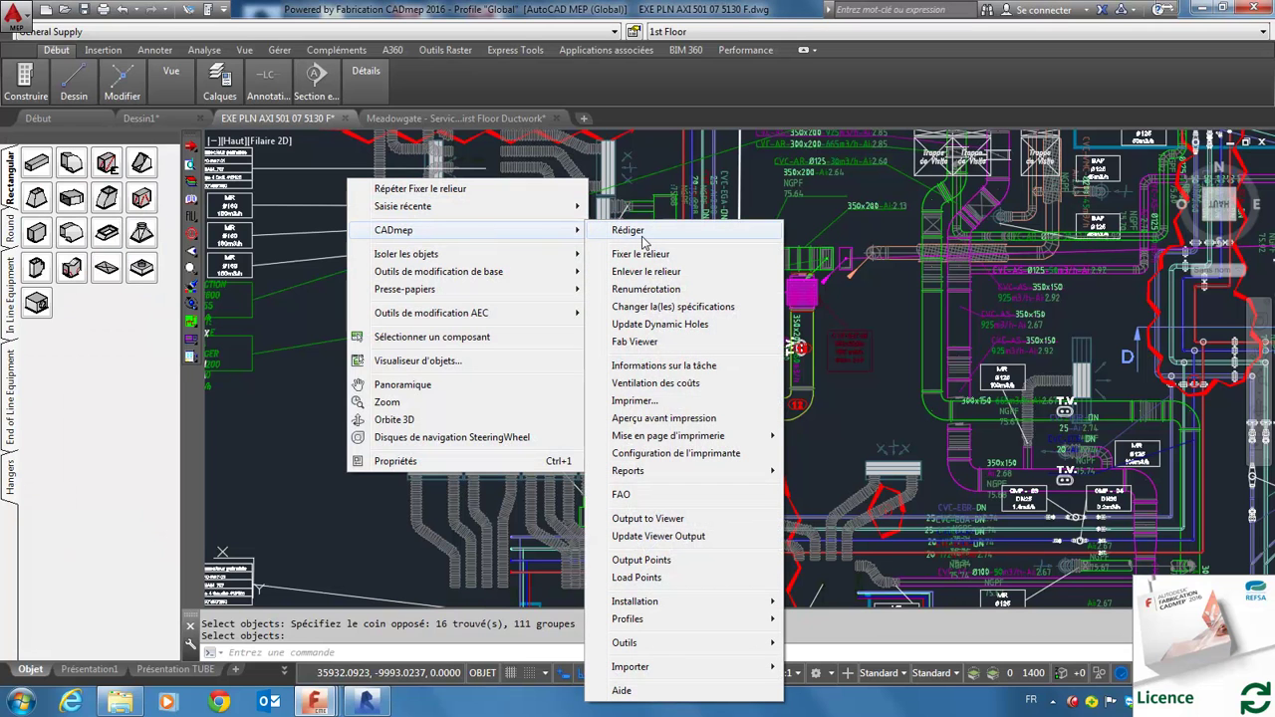
{"action": "mouse_move", "coordinate": [394, 230]}
{"action": "mouse_move", "coordinate": [668, 436]}
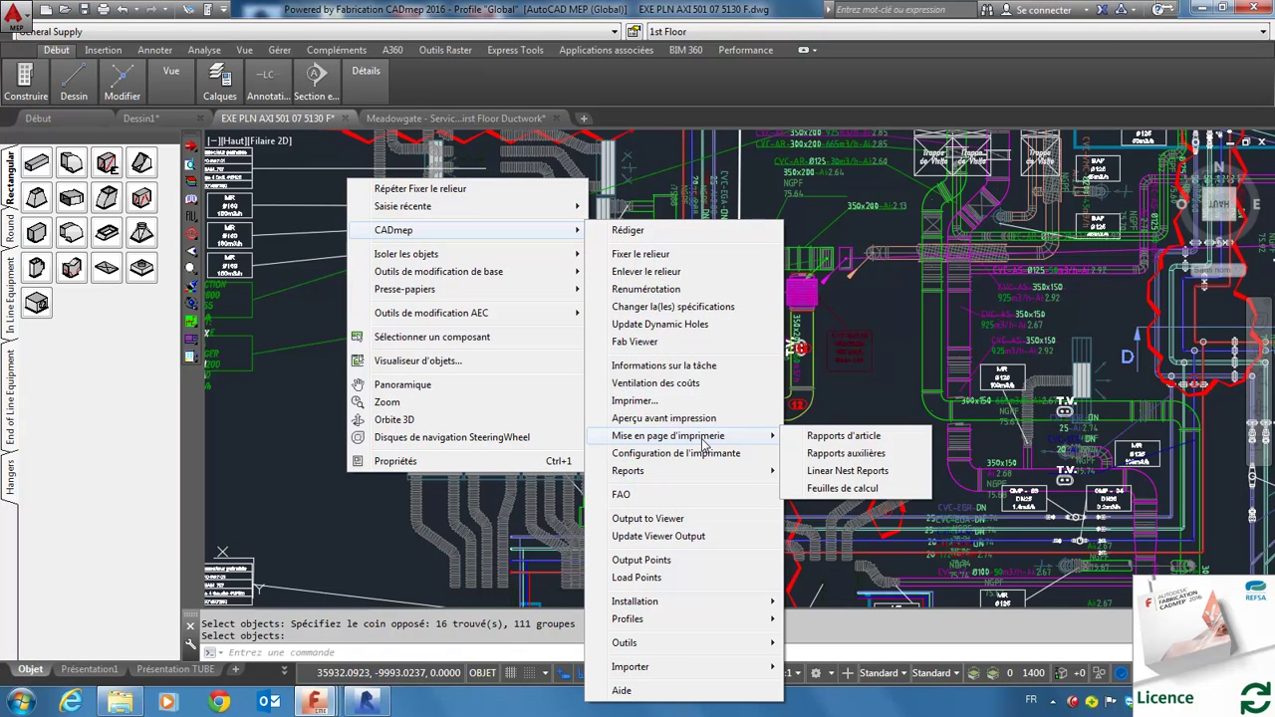
{"action": "left_click", "coordinate": [846, 488]}
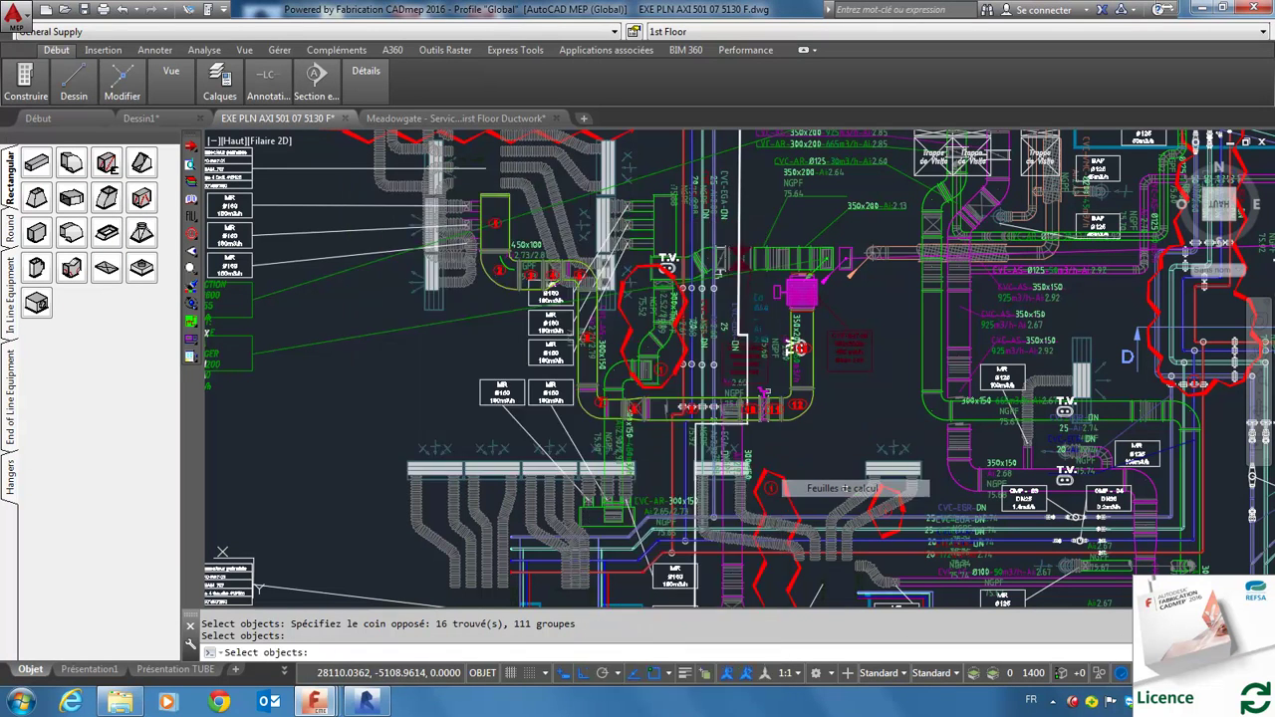
{"action": "left_click", "coordinate": [352, 153]}
{"action": "left_click", "coordinate": [1041, 565]}
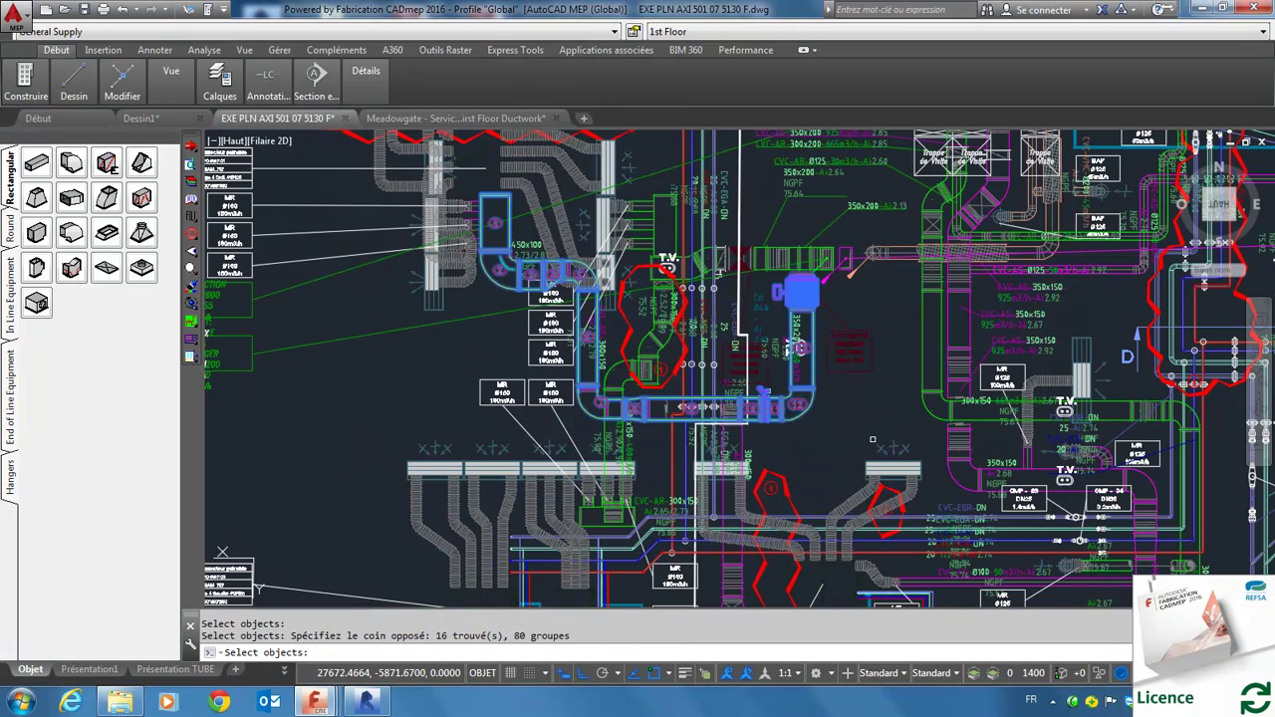
{"action": "key", "text": "Return"}
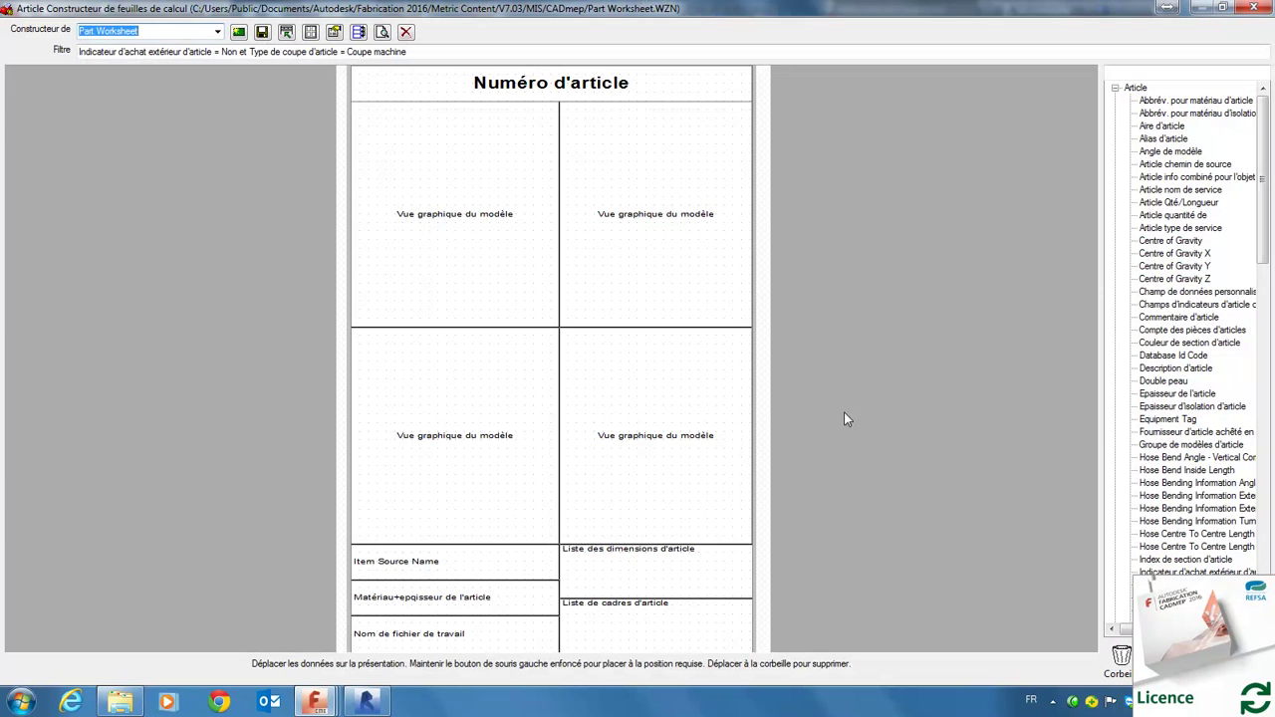
Preview the part worksheets, page through to the article 8 Taper sheet, then close the preview
{"action": "left_click", "coordinate": [382, 32]}
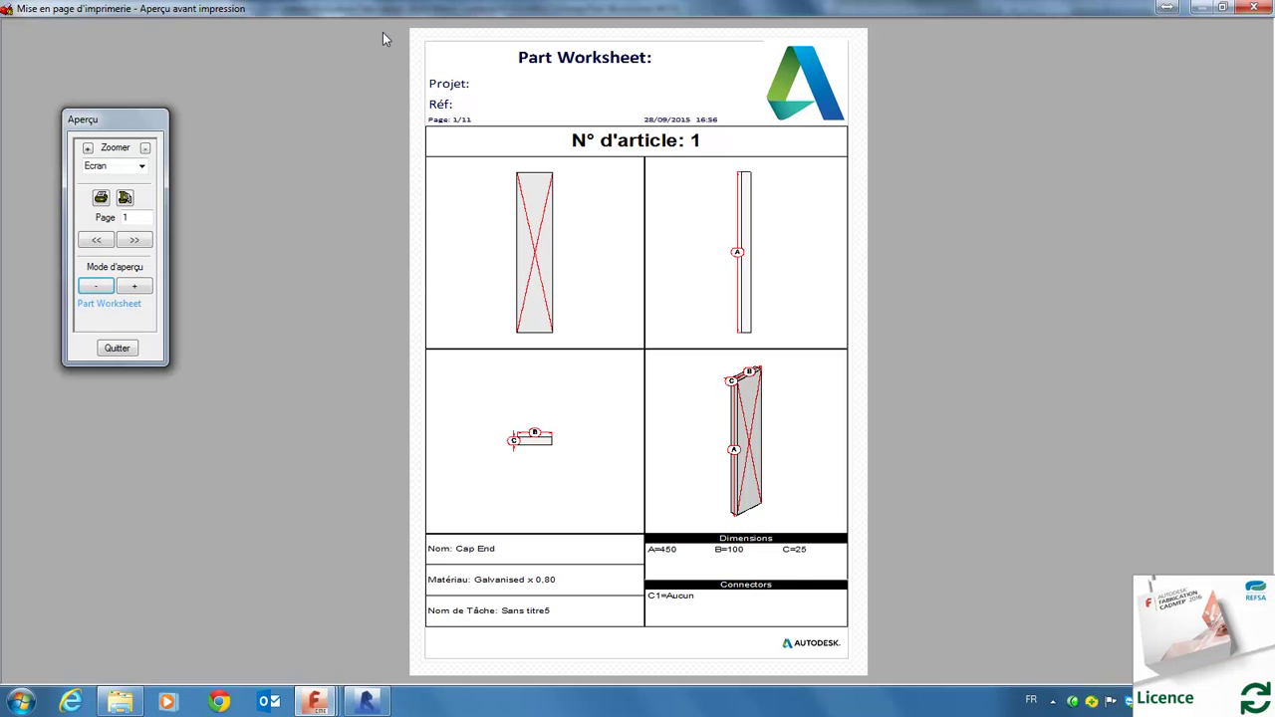
{"action": "left_click", "coordinate": [135, 241]}
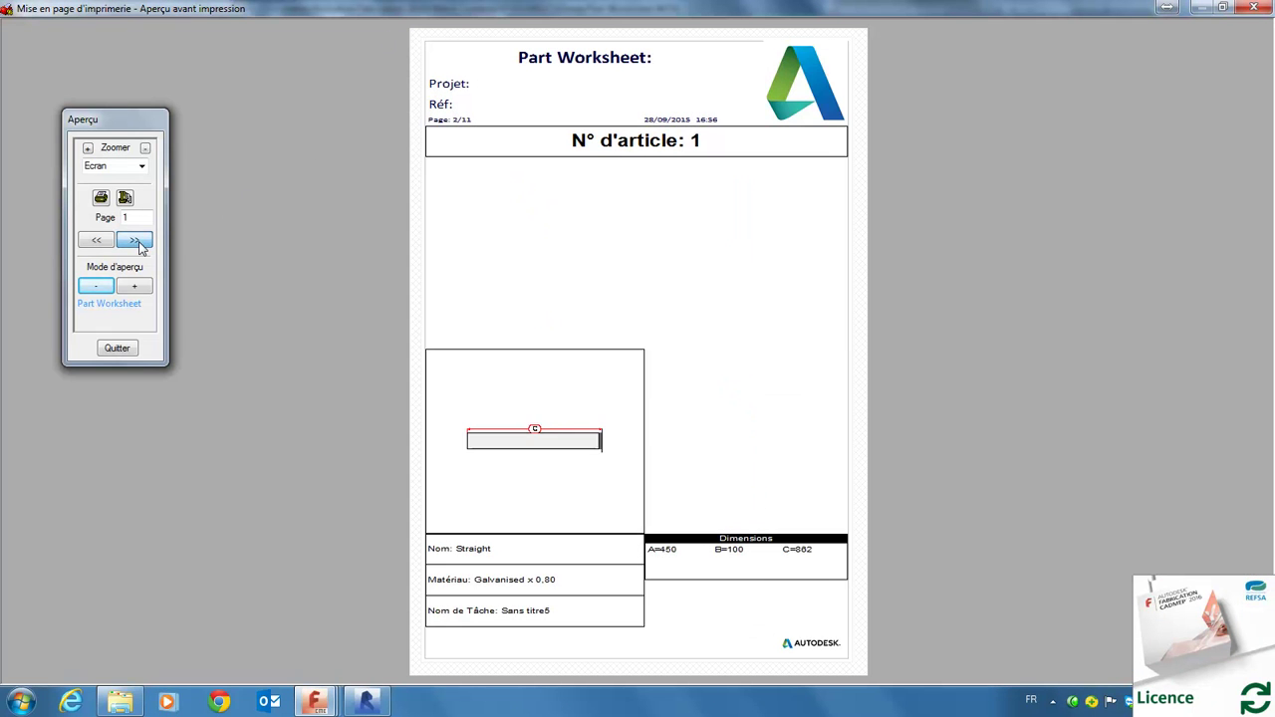
{"action": "left_click", "coordinate": [139, 246]}
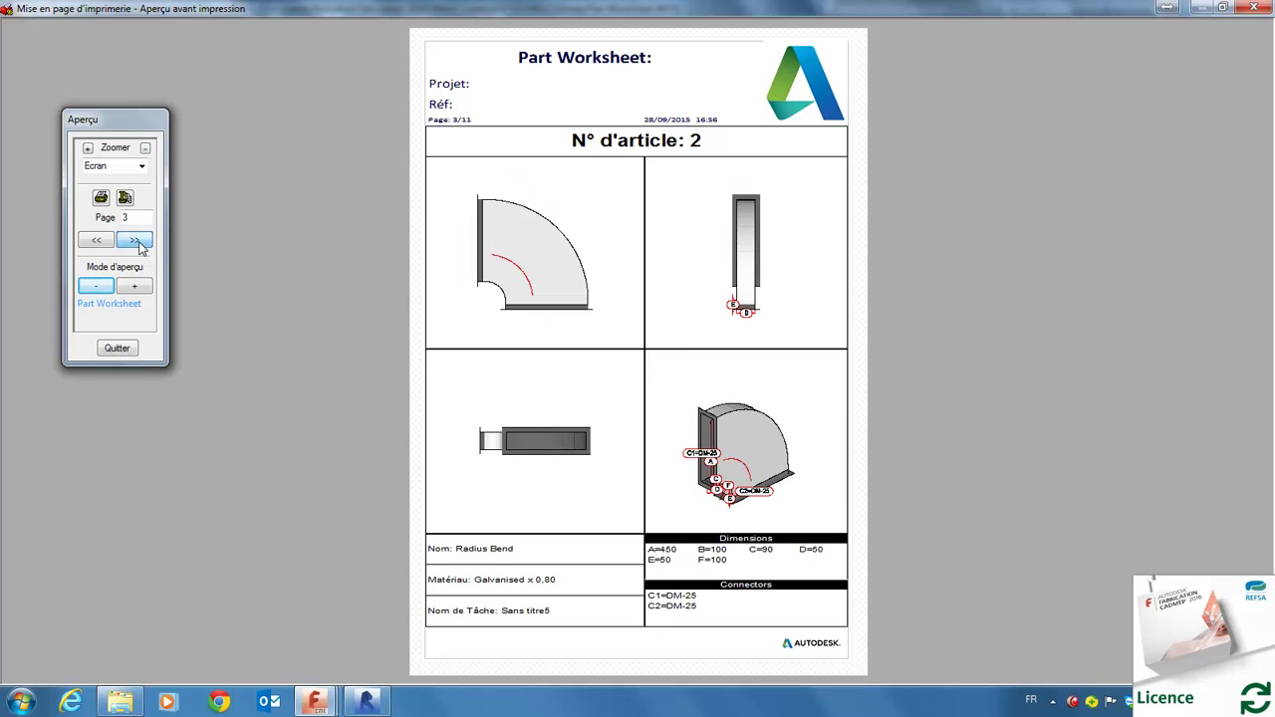
{"action": "left_click", "coordinate": [140, 246]}
{"action": "left_click", "coordinate": [139, 246]}
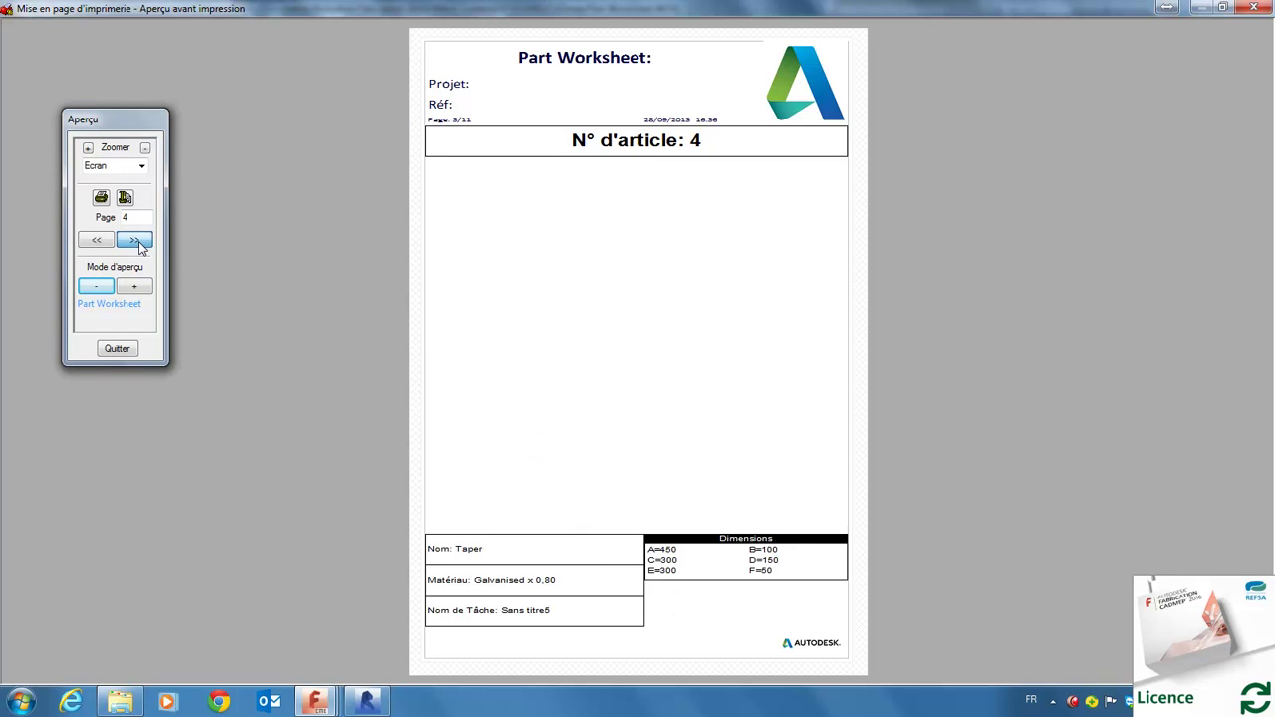
{"action": "left_click", "coordinate": [139, 246]}
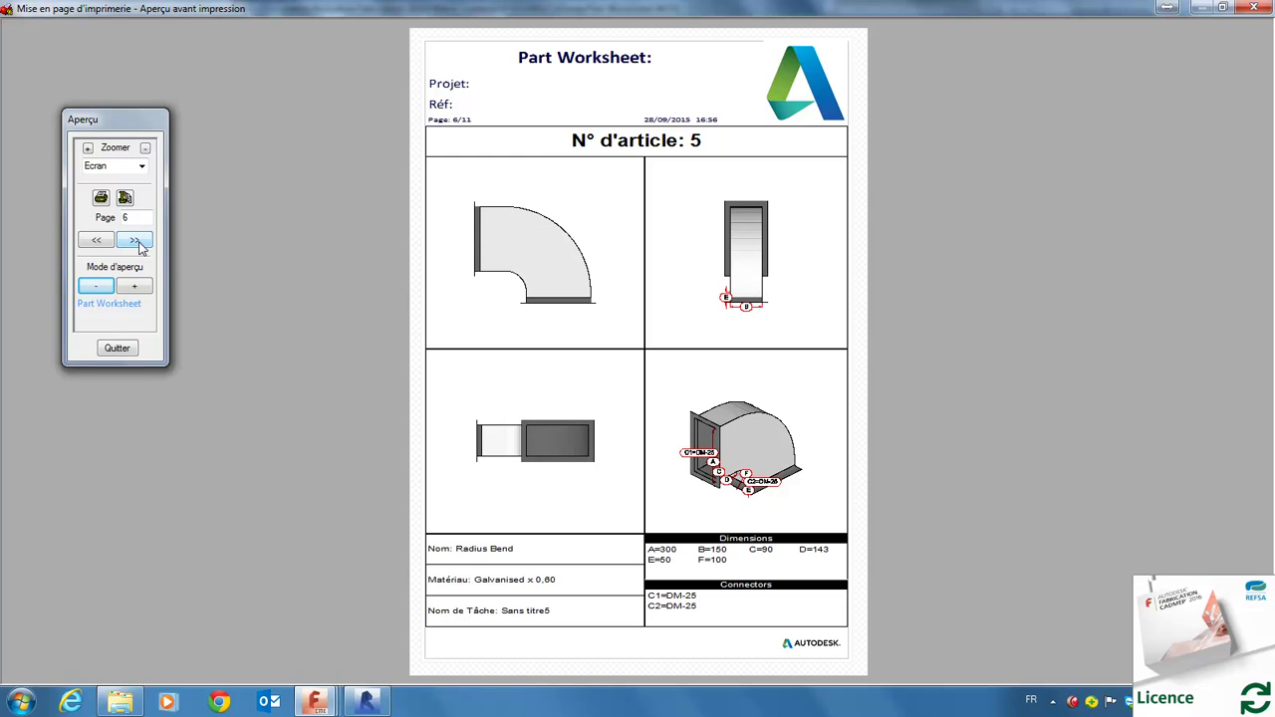
{"action": "left_click", "coordinate": [139, 246]}
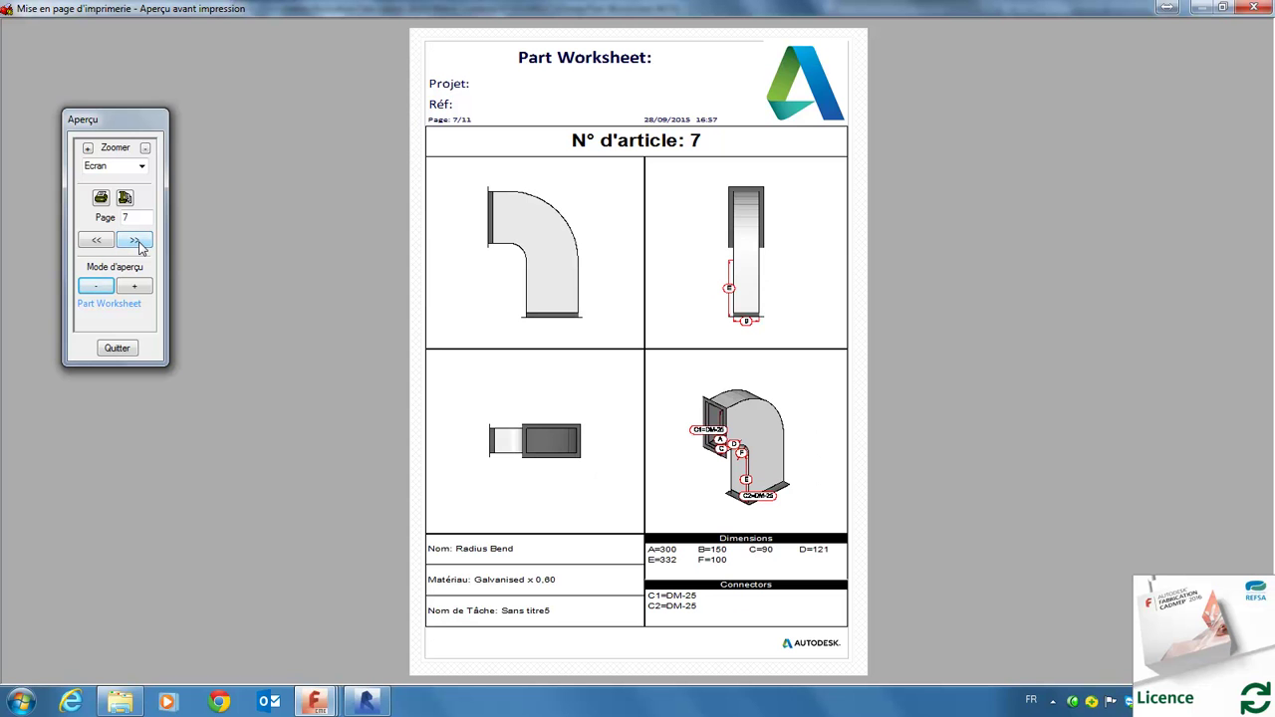
{"action": "left_click", "coordinate": [142, 248]}
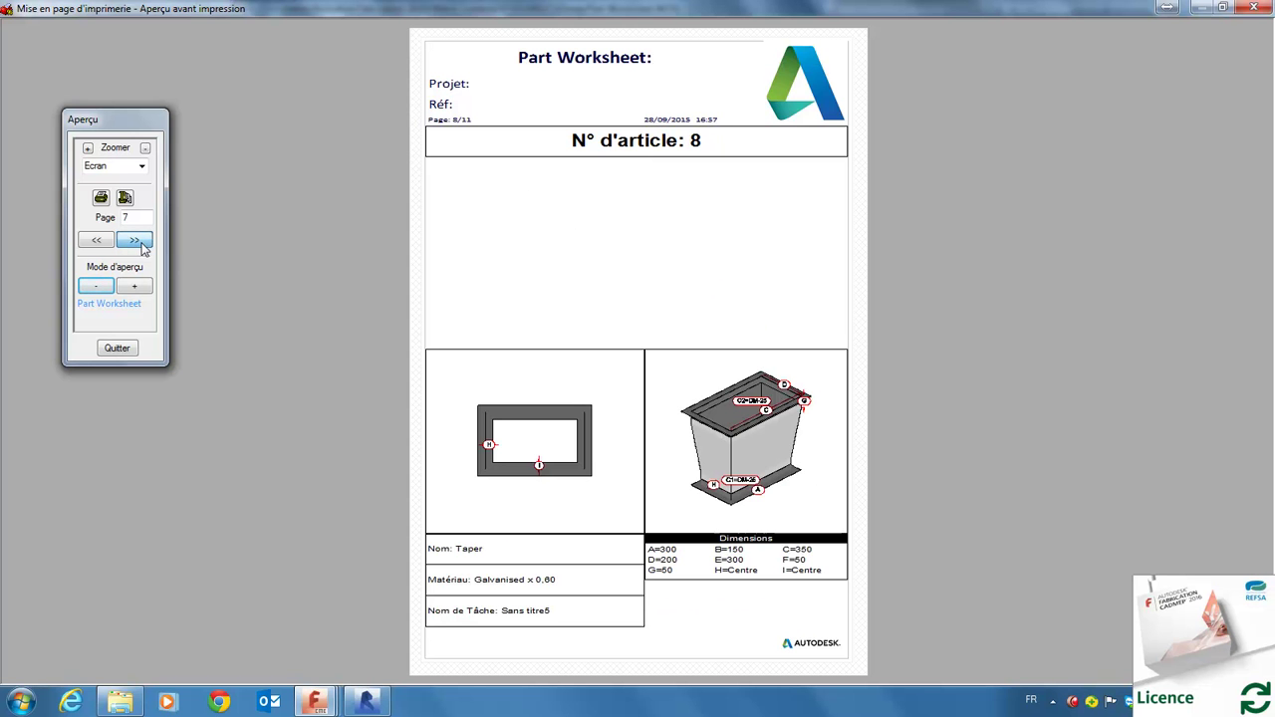
{"action": "left_click", "coordinate": [119, 348]}
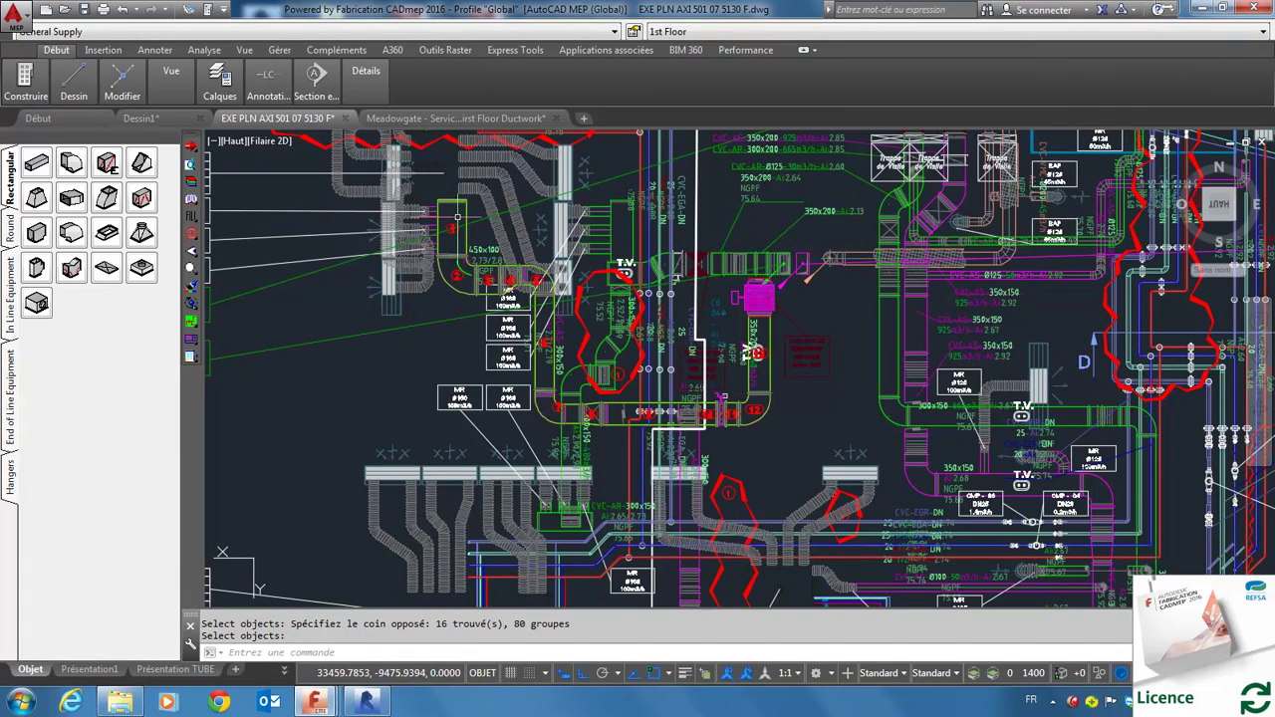
Run the cost breakdown command on article 1, the 0.86 m straight duct
{"action": "scroll", "coordinate": [486, 227], "scroll_direction": "up", "scroll_amount": 2}
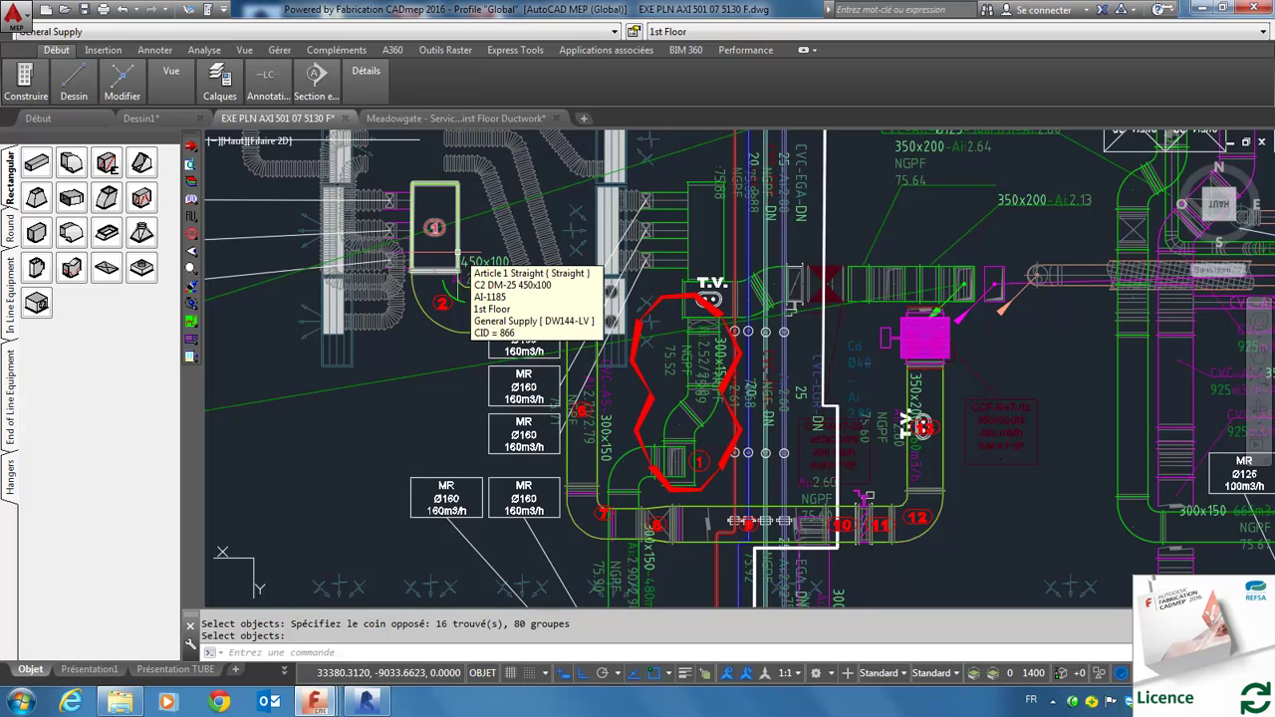
{"action": "type", "text": "co"}
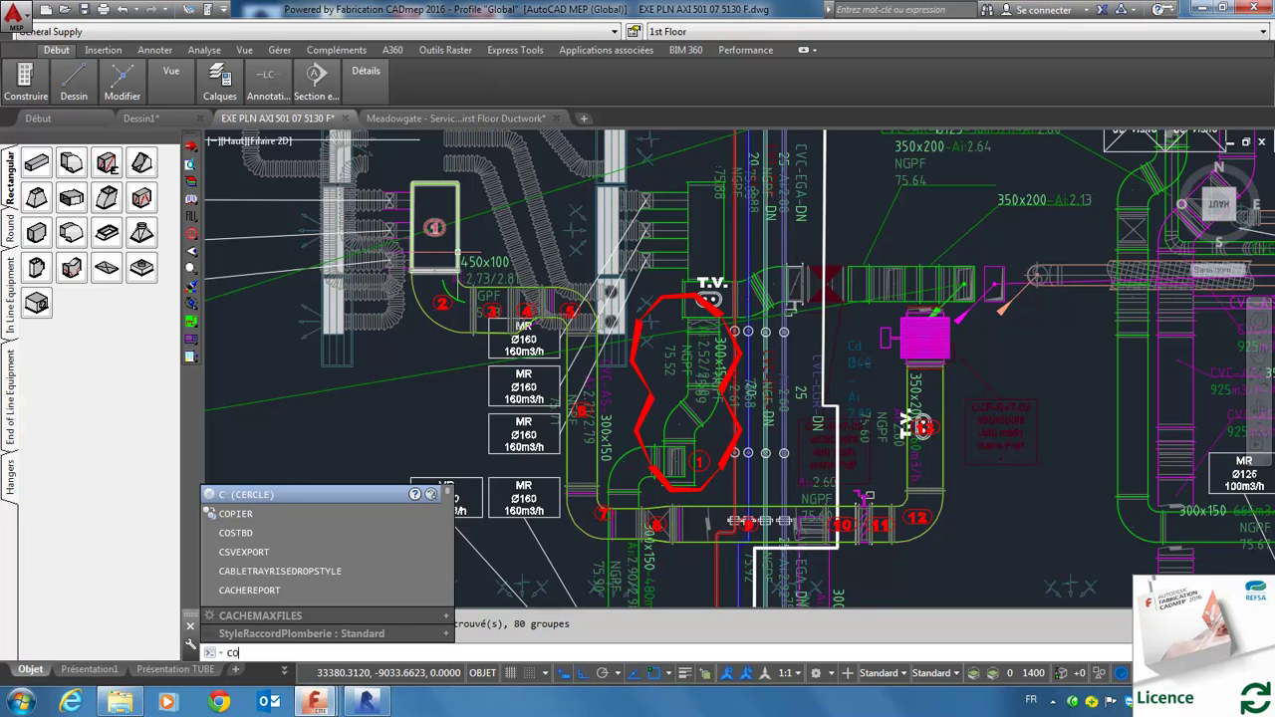
{"action": "type", "text": "sb"}
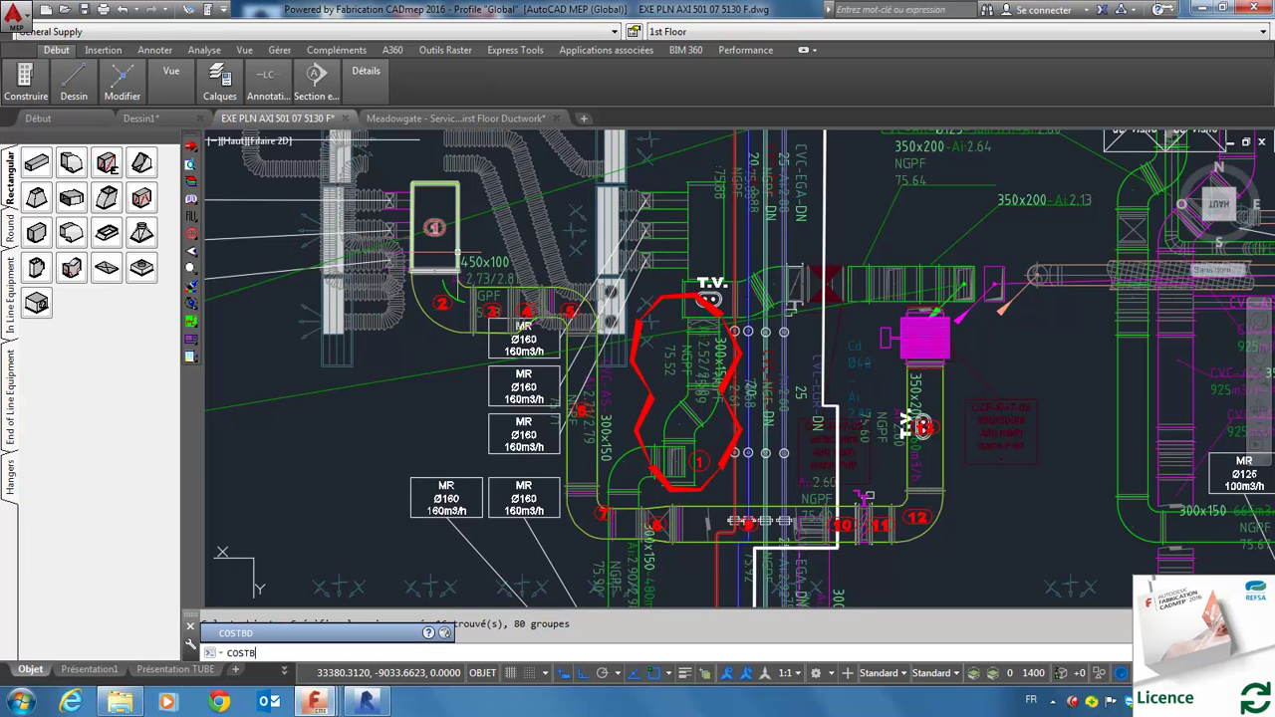
{"action": "key", "text": "Return"}
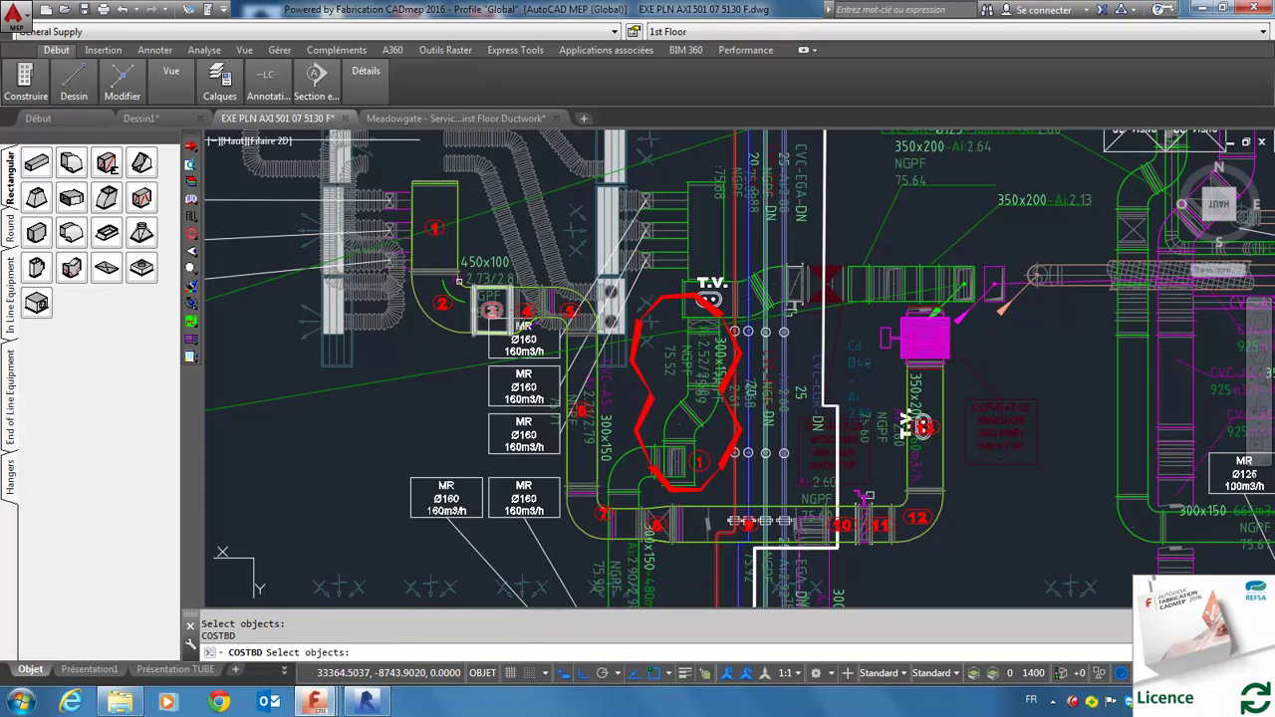
{"action": "left_click", "coordinate": [434, 227]}
{"action": "key", "text": "Return"}
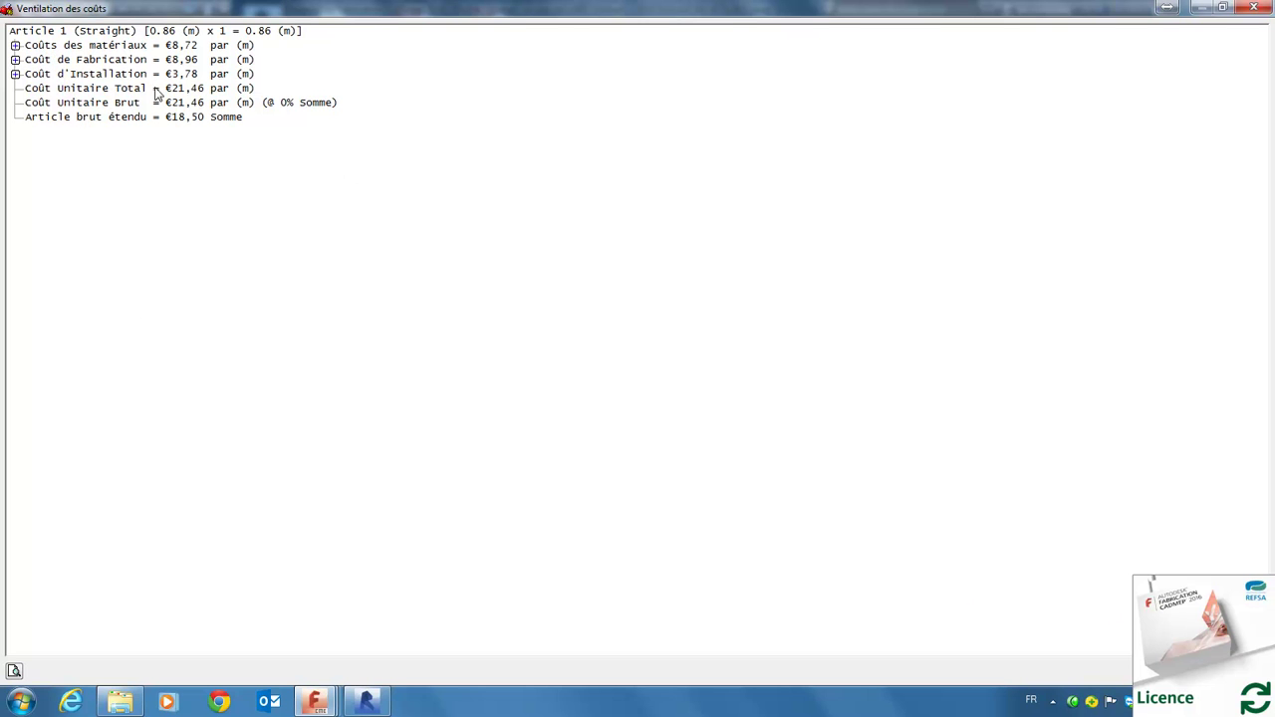
Expand article 1's material, fabrication and installation cost details, then close the breakdown
{"action": "left_click", "coordinate": [15, 46]}
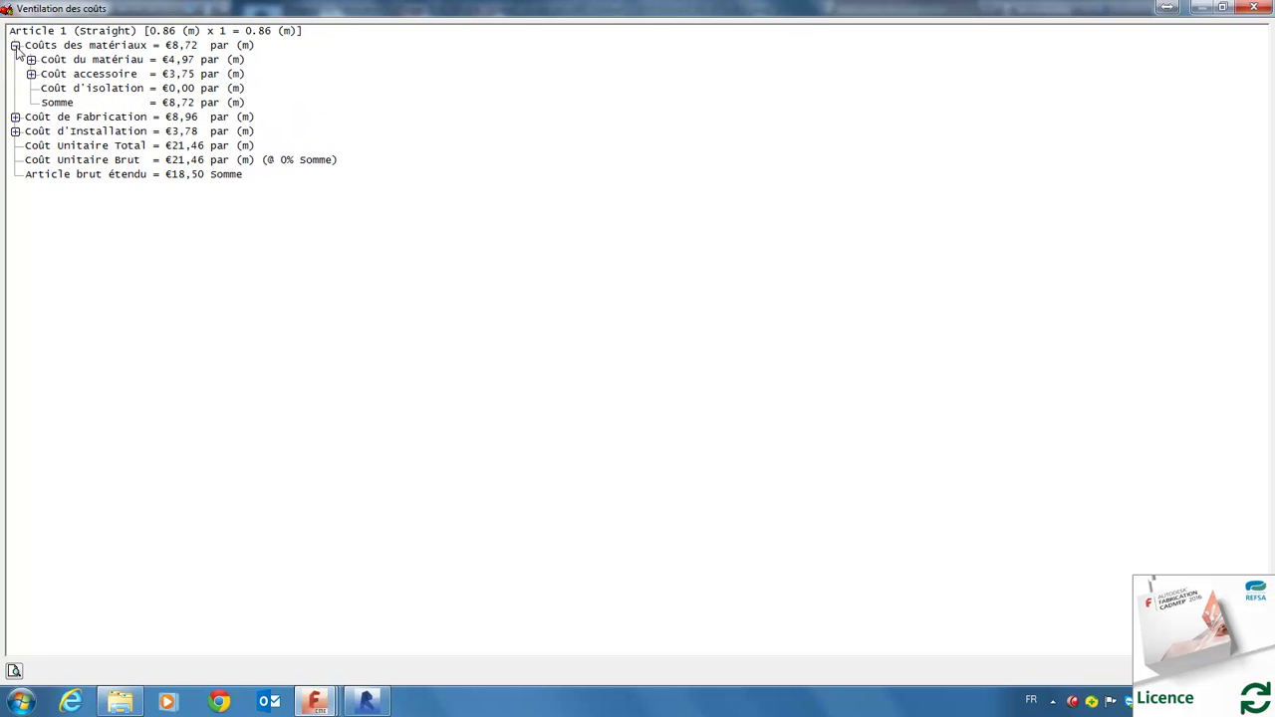
{"action": "left_click", "coordinate": [15, 117]}
{"action": "left_click", "coordinate": [15, 174]}
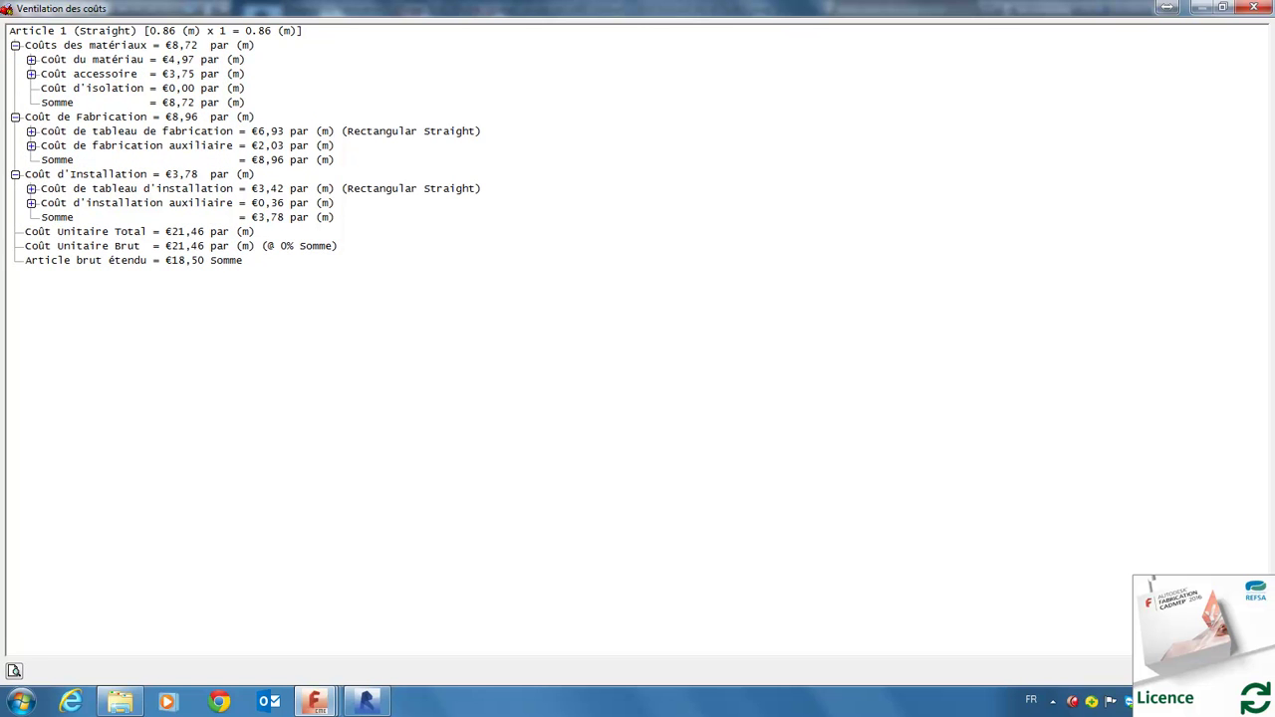
{"action": "key", "text": "Escape"}
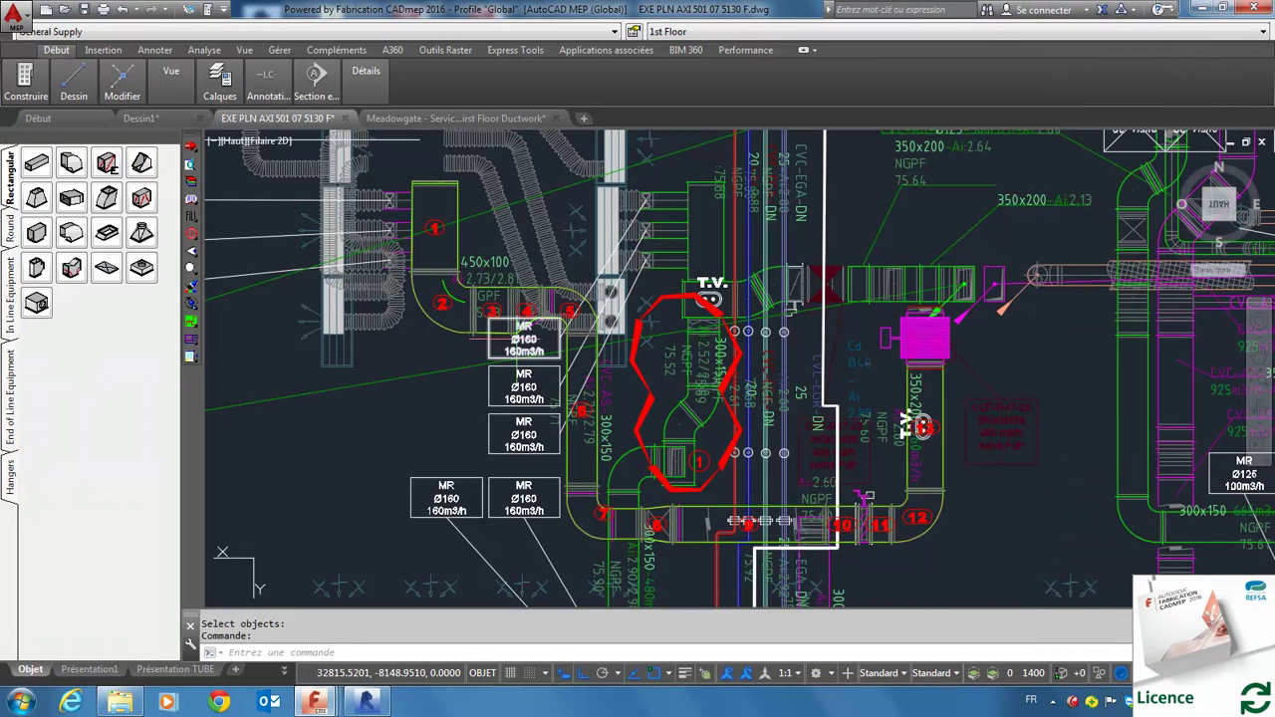
Bring up the drawing's fabrication context menu, dismiss it, and readjust the plan zoom
{"action": "right_click", "coordinate": [561, 213]}
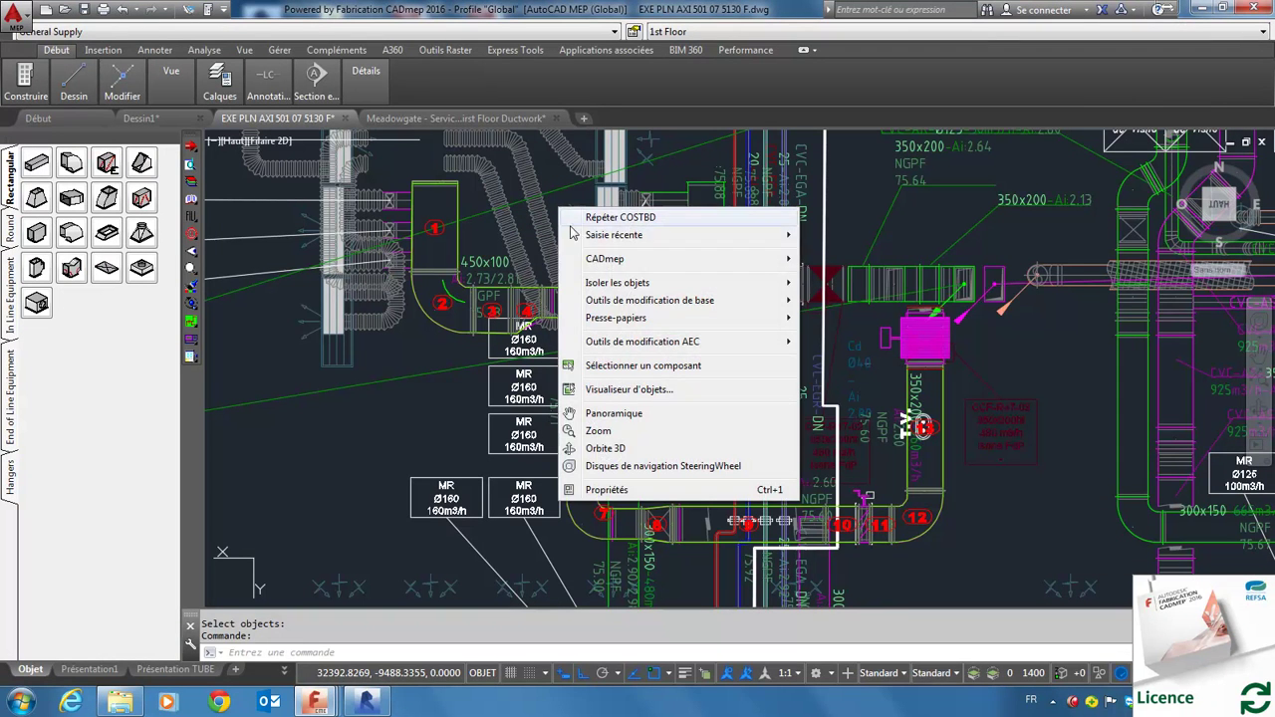
{"action": "mouse_move", "coordinate": [880, 451]}
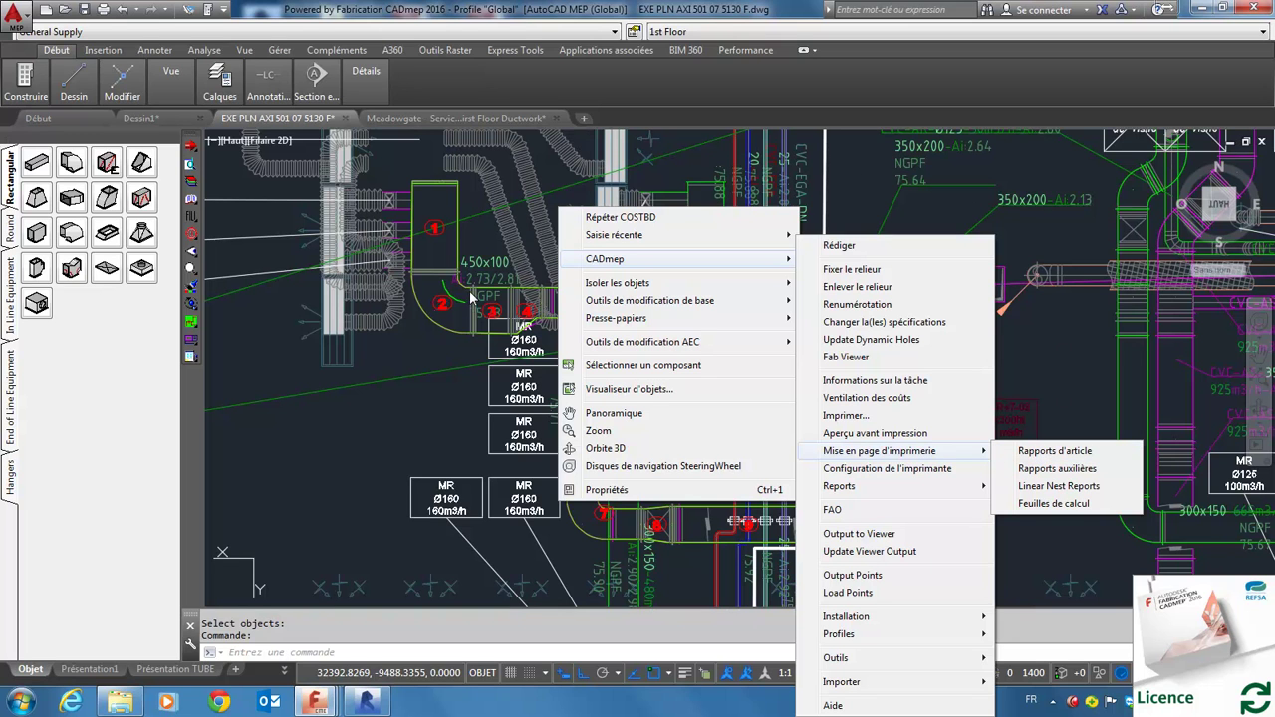
{"action": "key", "text": "Escape"}
{"action": "key", "text": "Escape"}
{"action": "key", "text": "Escape"}
{"action": "scroll", "coordinate": [637, 455], "scroll_direction": "down", "scroll_amount": 2}
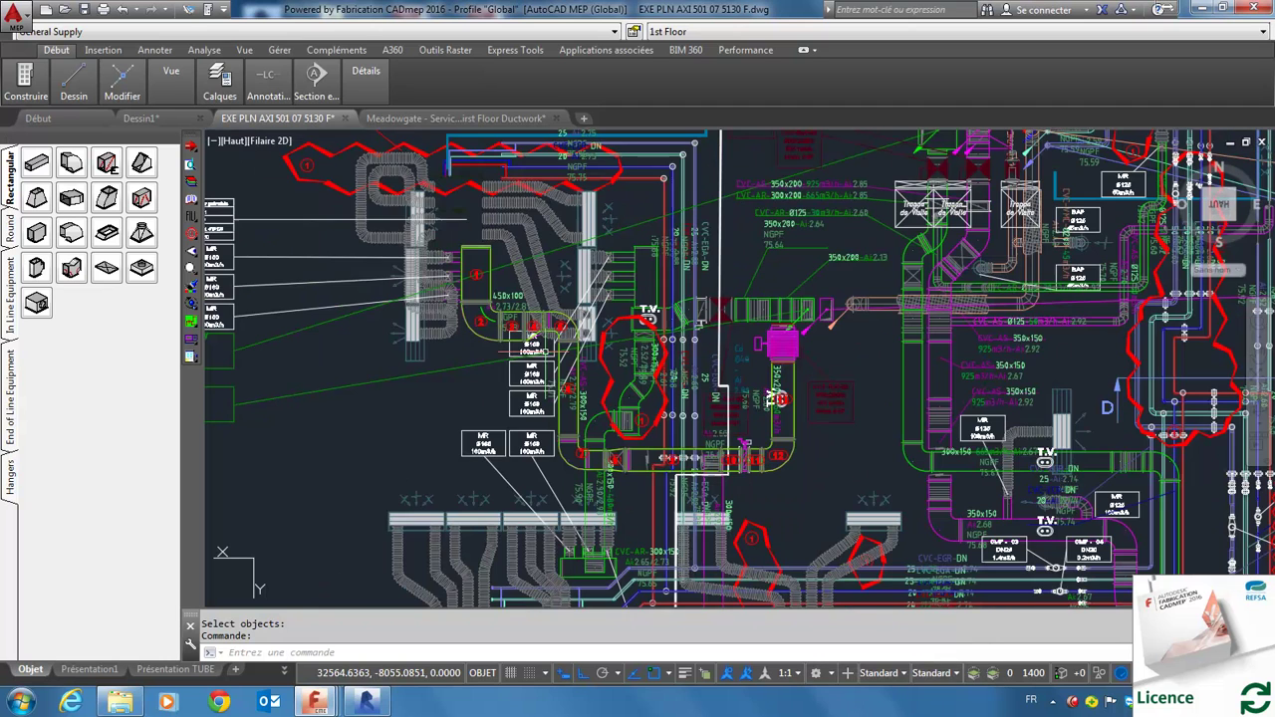
{"action": "scroll", "coordinate": [638, 455], "scroll_direction": "up", "scroll_amount": 2}
{"action": "scroll", "coordinate": [638, 455], "scroll_direction": "down", "scroll_amount": 2}
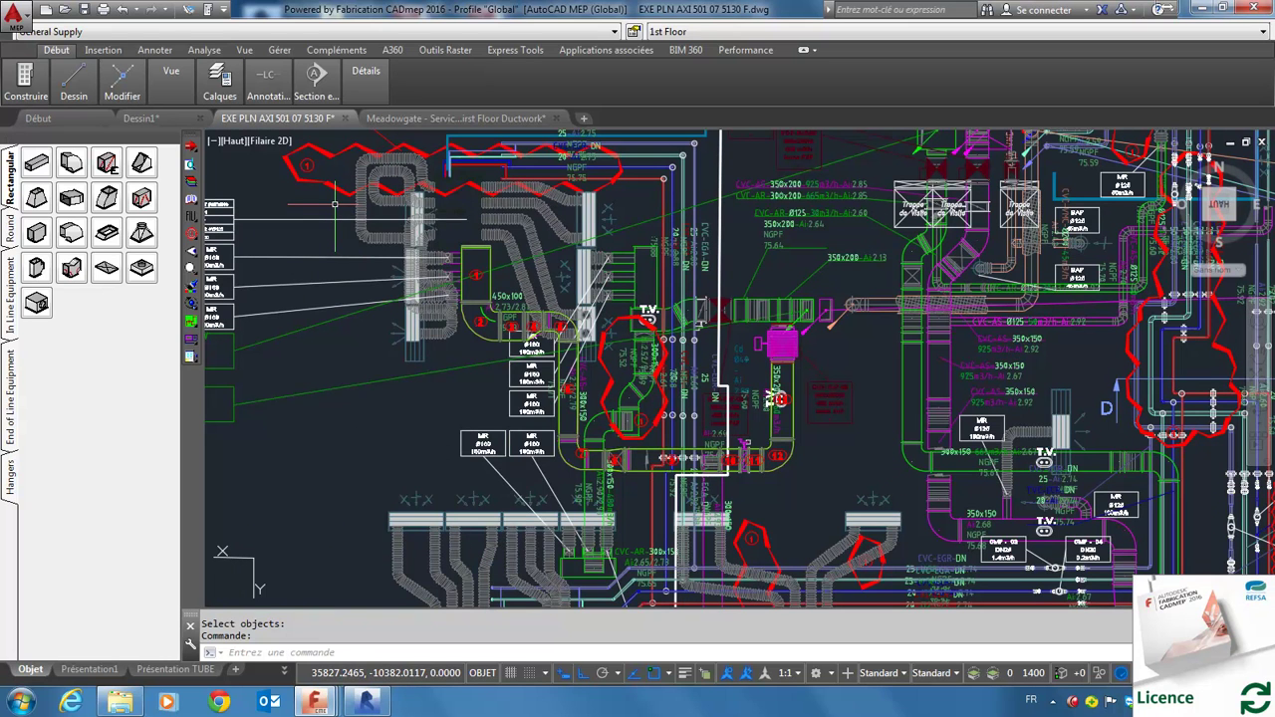
Export the 16 window-selected duct parts via CADmep > FAO, saving the job in the CAD-CAM folder
{"action": "right_click", "coordinate": [334, 205]}
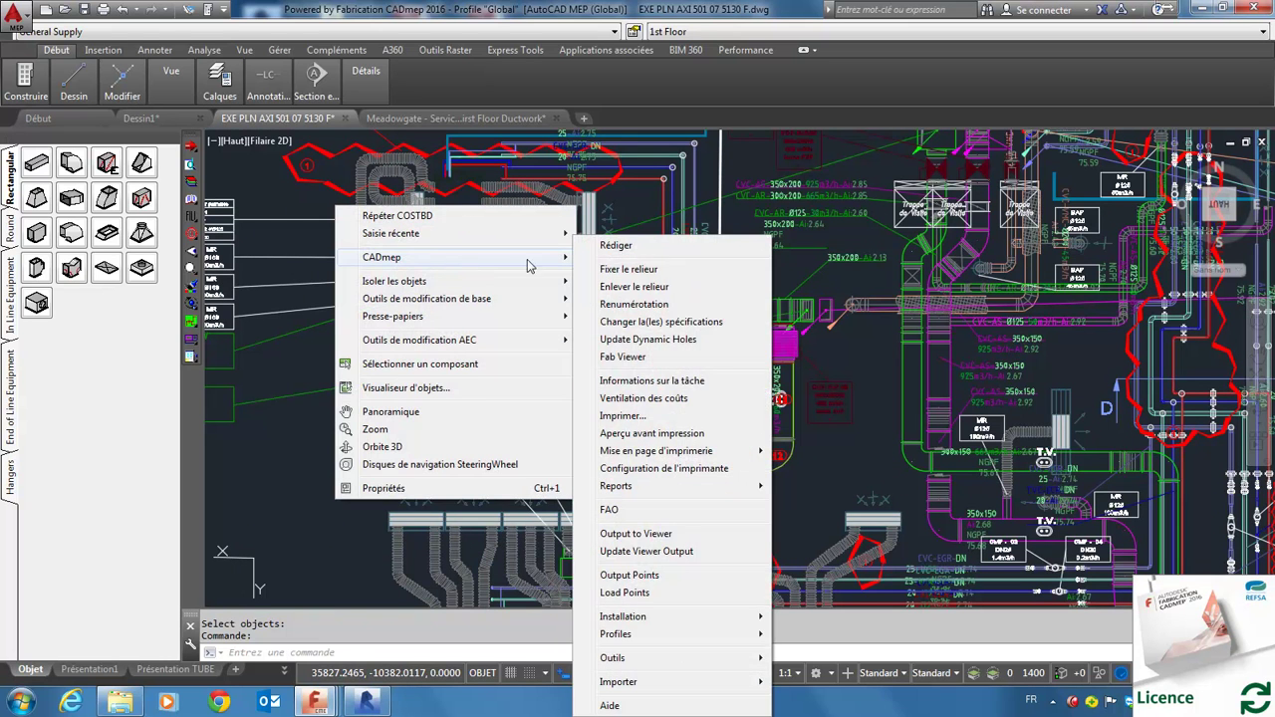
{"action": "left_click", "coordinate": [648, 509]}
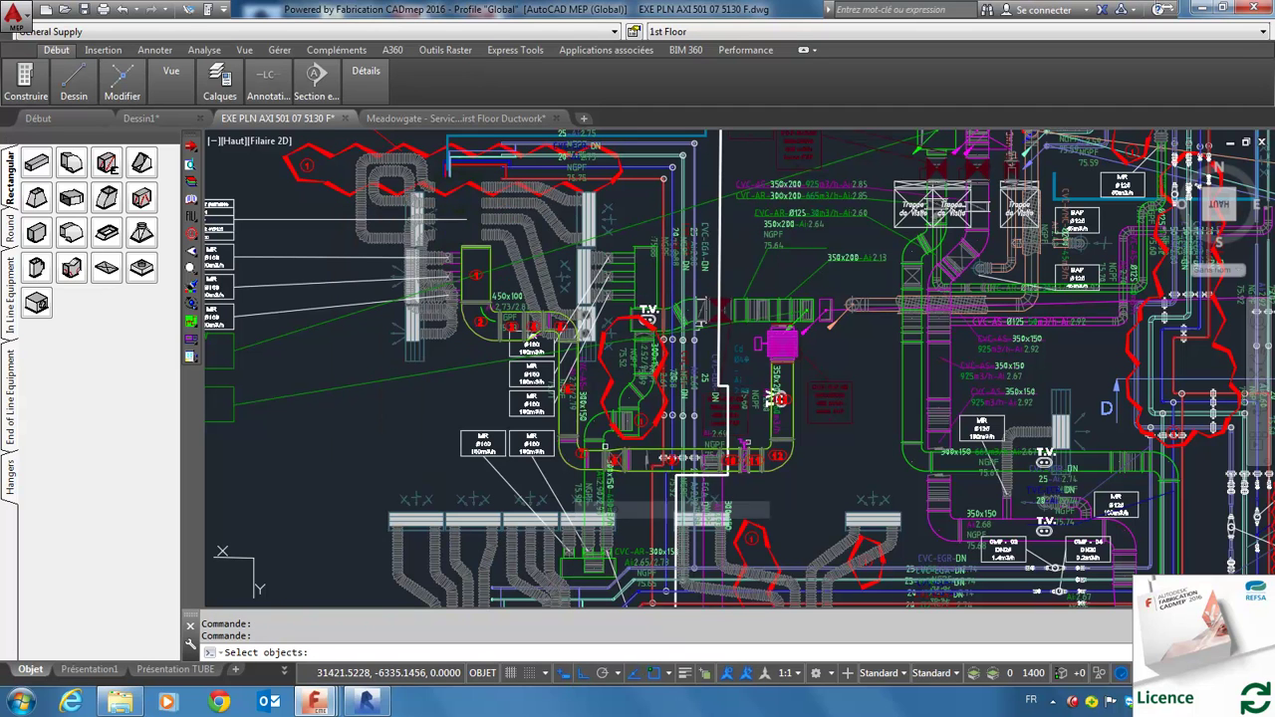
{"action": "left_click", "coordinate": [266, 157]}
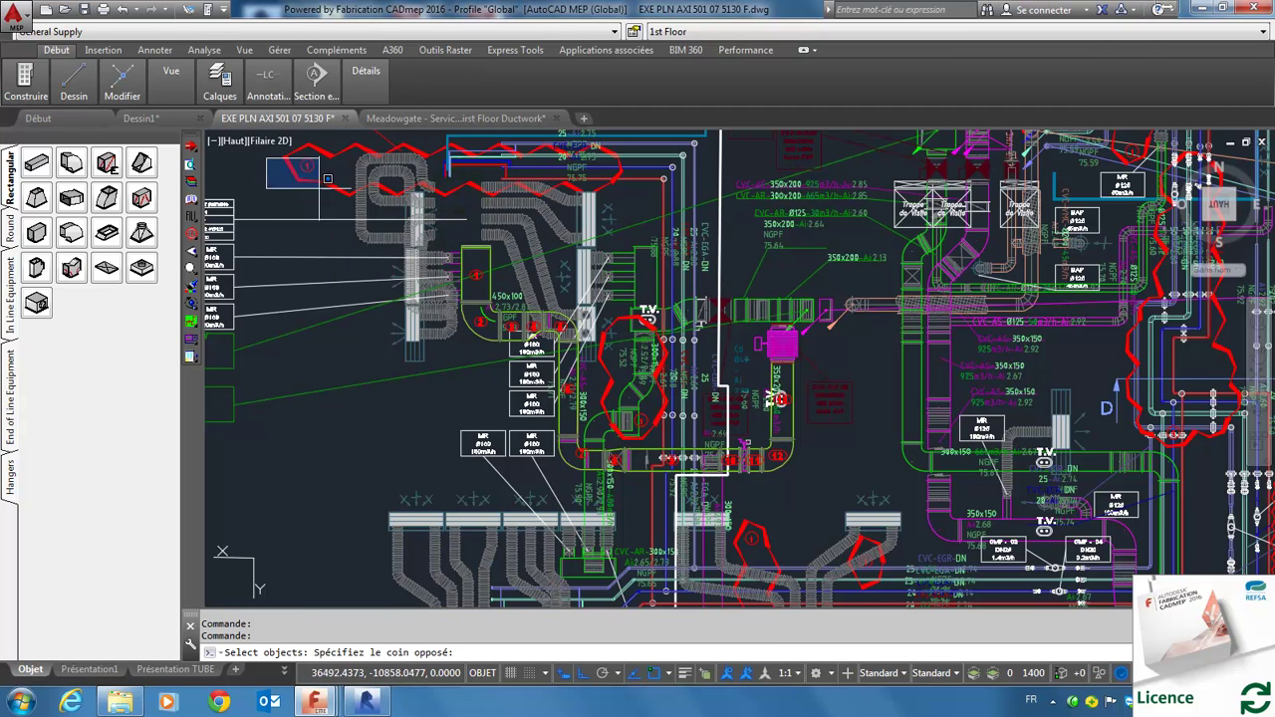
{"action": "left_click", "coordinate": [868, 486]}
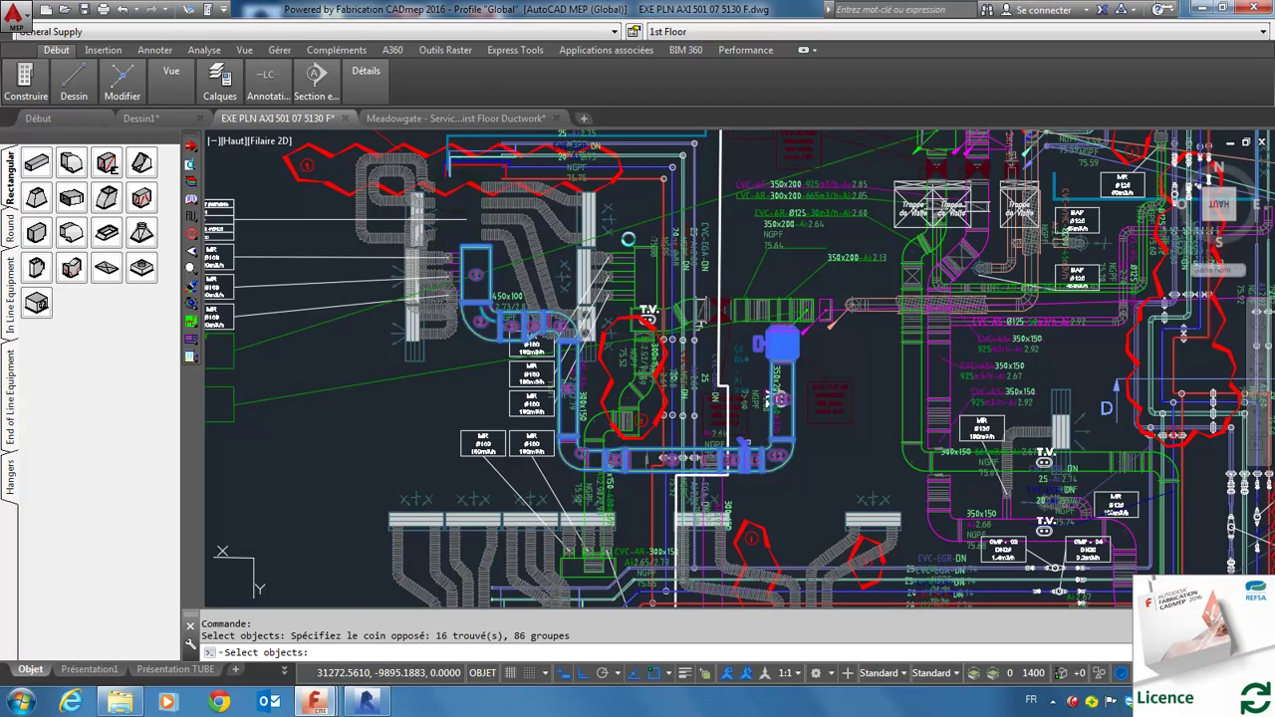
{"action": "key", "text": "Return"}
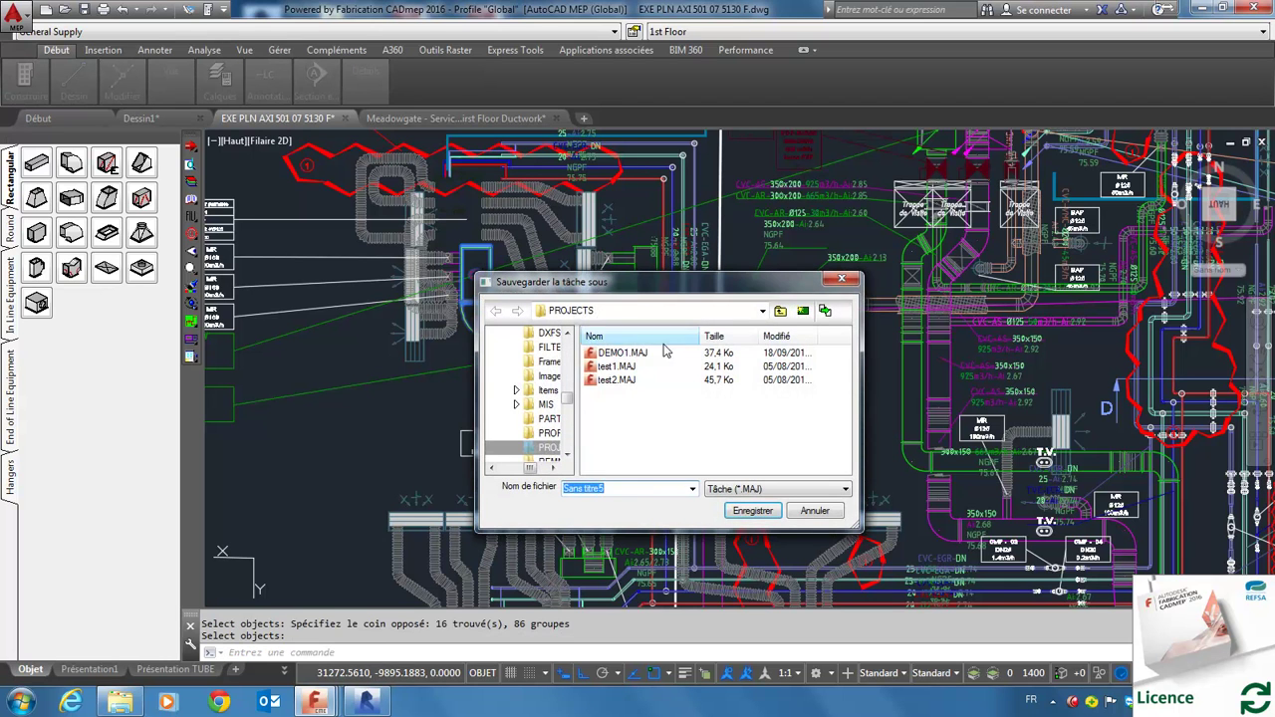
{"action": "double_click", "coordinate": [610, 351]}
{"action": "left_click", "coordinate": [754, 512]}
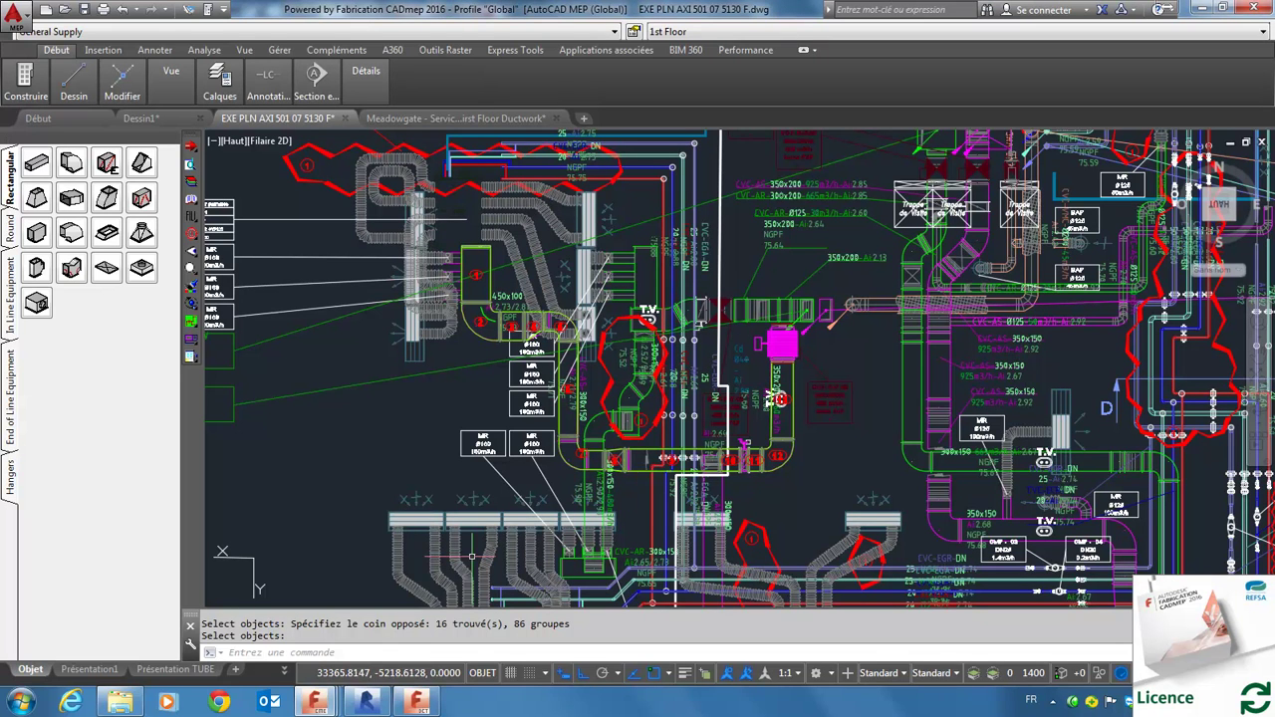
In CAMduct, open the CAD-CAM.MAJ job and bring up the Imbrication Auto settings
{"action": "left_click", "coordinate": [422, 702]}
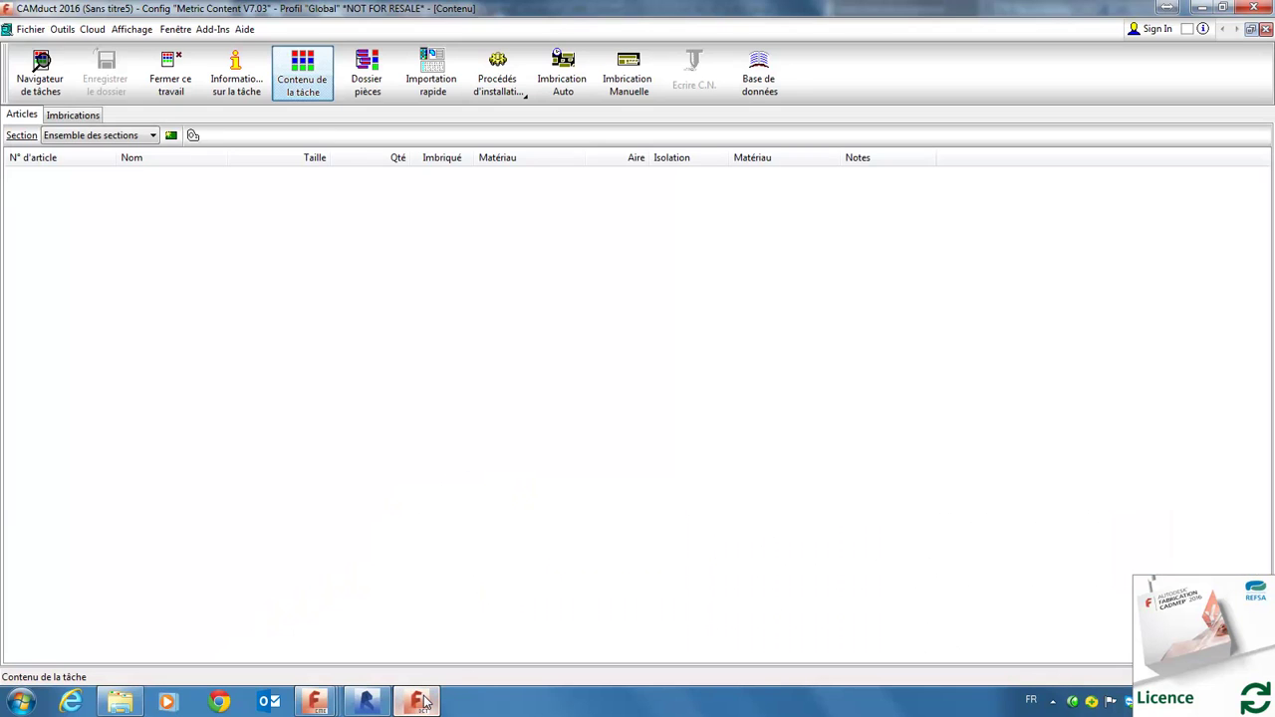
{"action": "left_click", "coordinate": [33, 30]}
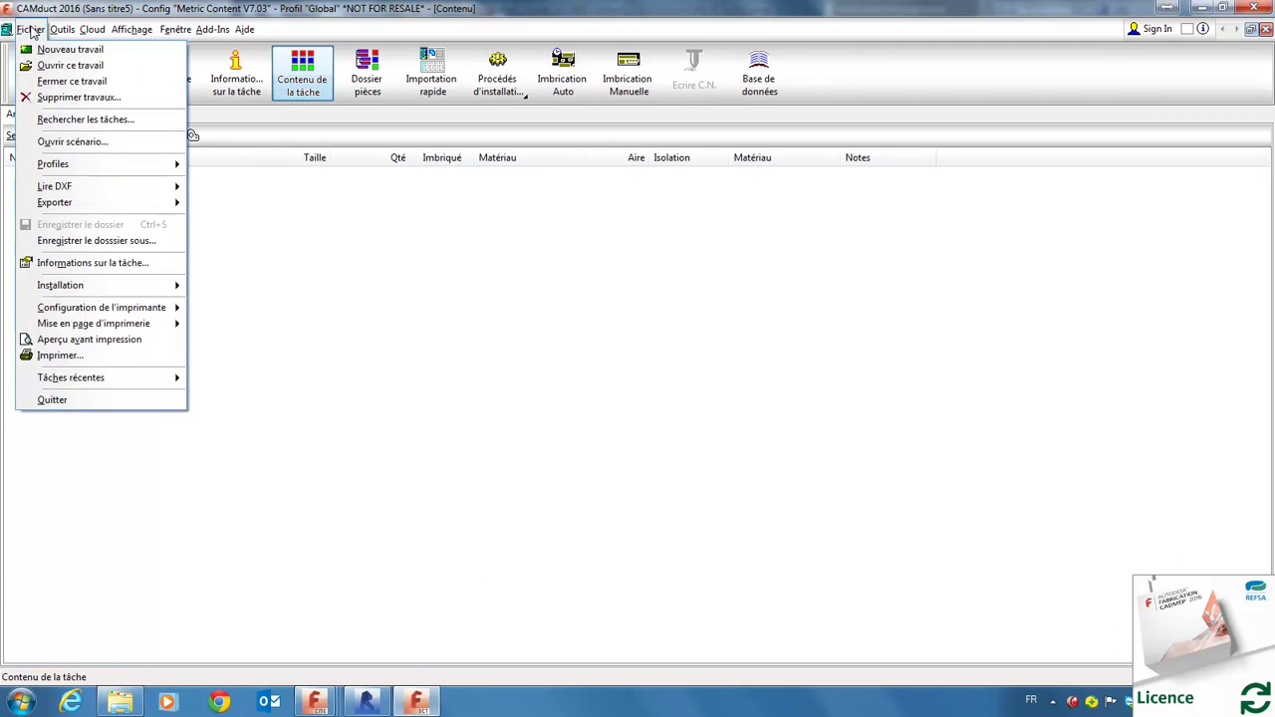
{"action": "left_click", "coordinate": [52, 65]}
{"action": "left_click", "coordinate": [581, 297]}
{"action": "left_click", "coordinate": [719, 450]}
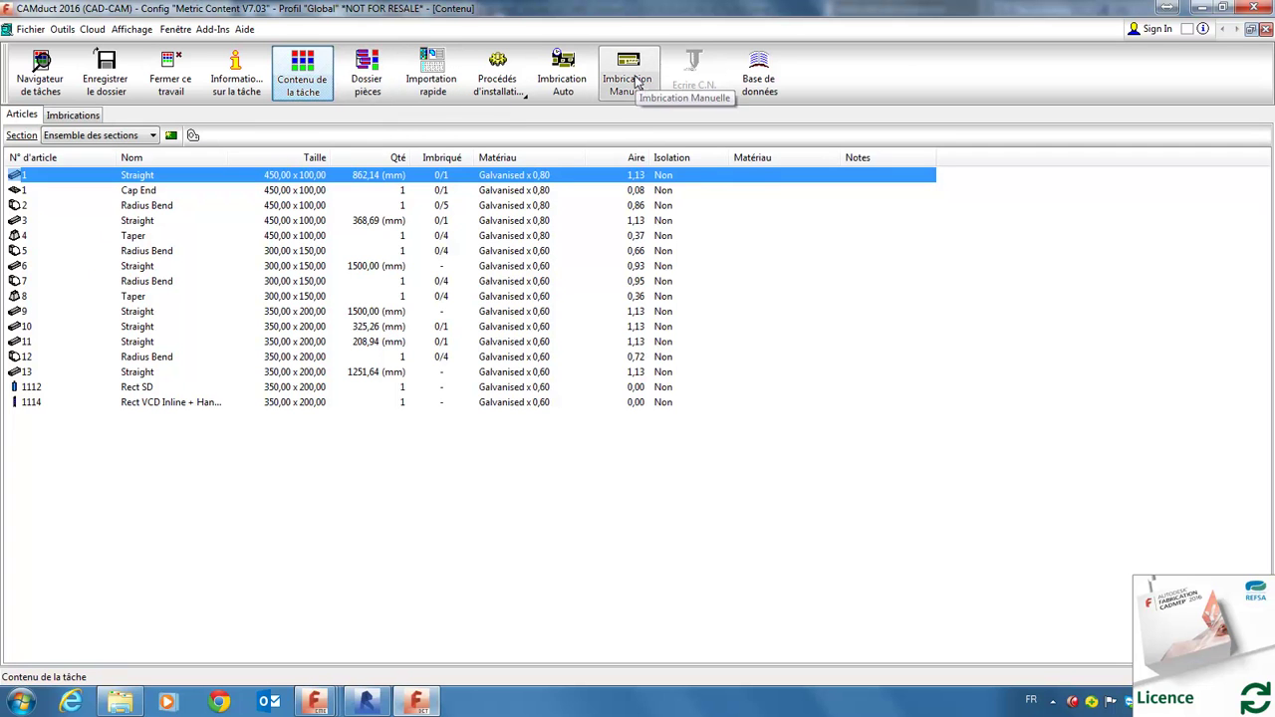
{"action": "left_click", "coordinate": [573, 86]}
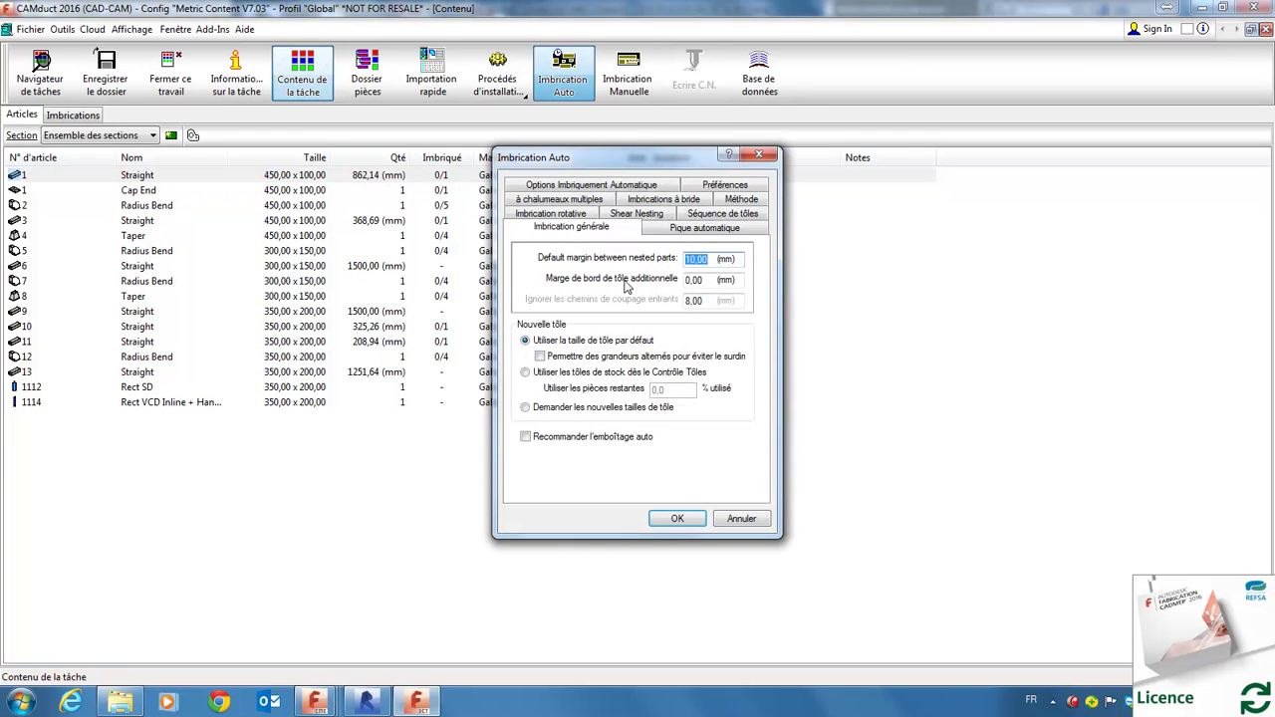
Run auto nesting and view the first nest: 18 pieces on a 3000 x 1500 Galvanised 0,60 sheet
{"action": "left_click", "coordinate": [672, 520]}
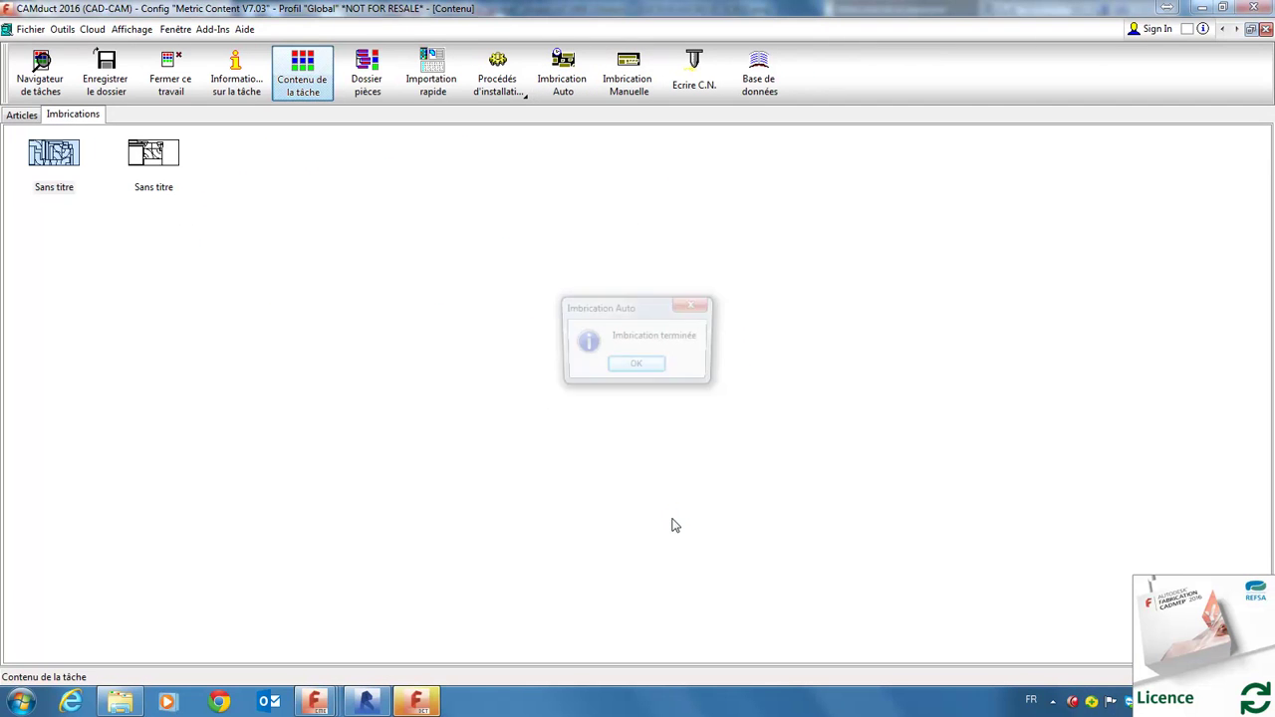
{"action": "left_click", "coordinate": [621, 369]}
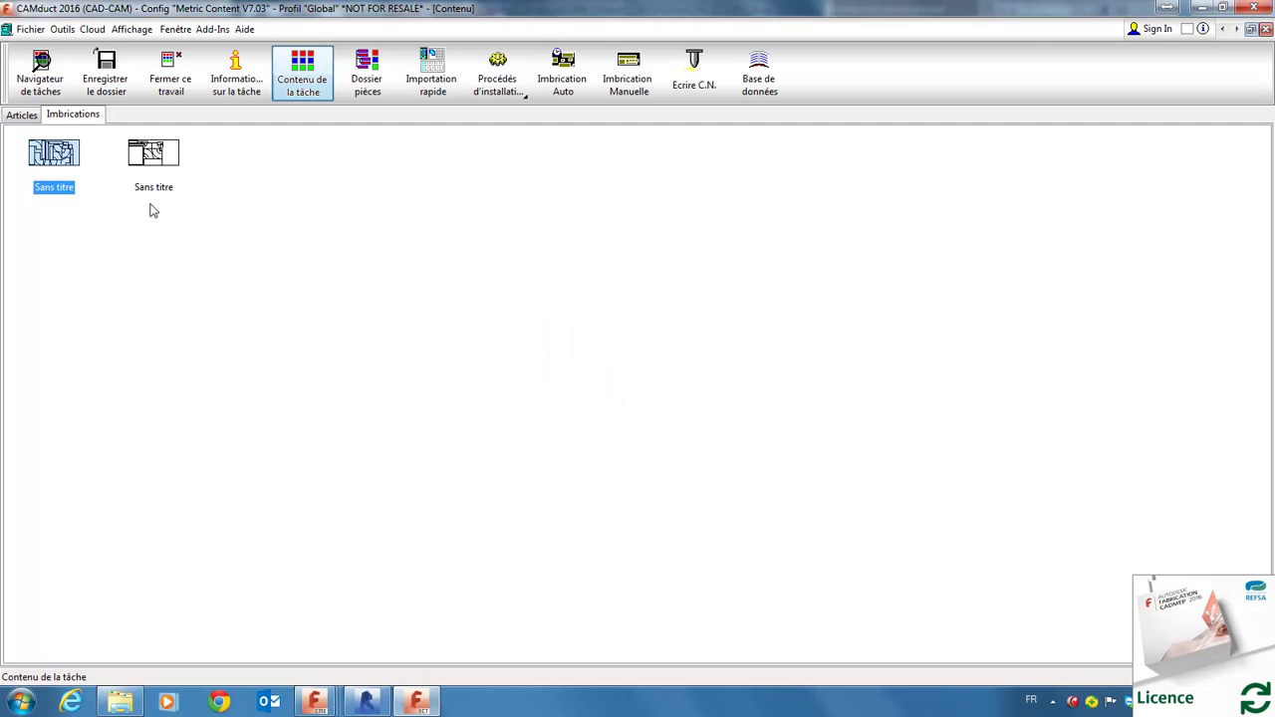
{"action": "double_click", "coordinate": [54, 149]}
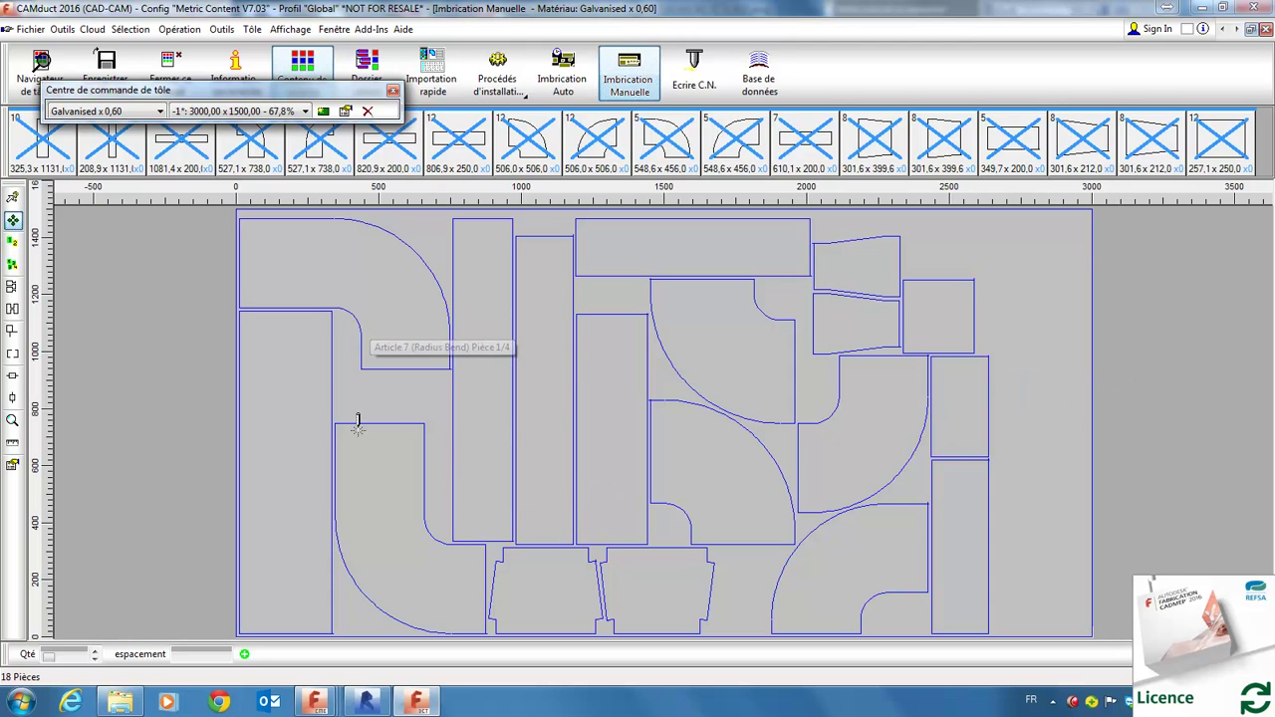
{"action": "left_click", "coordinate": [1266, 29]}
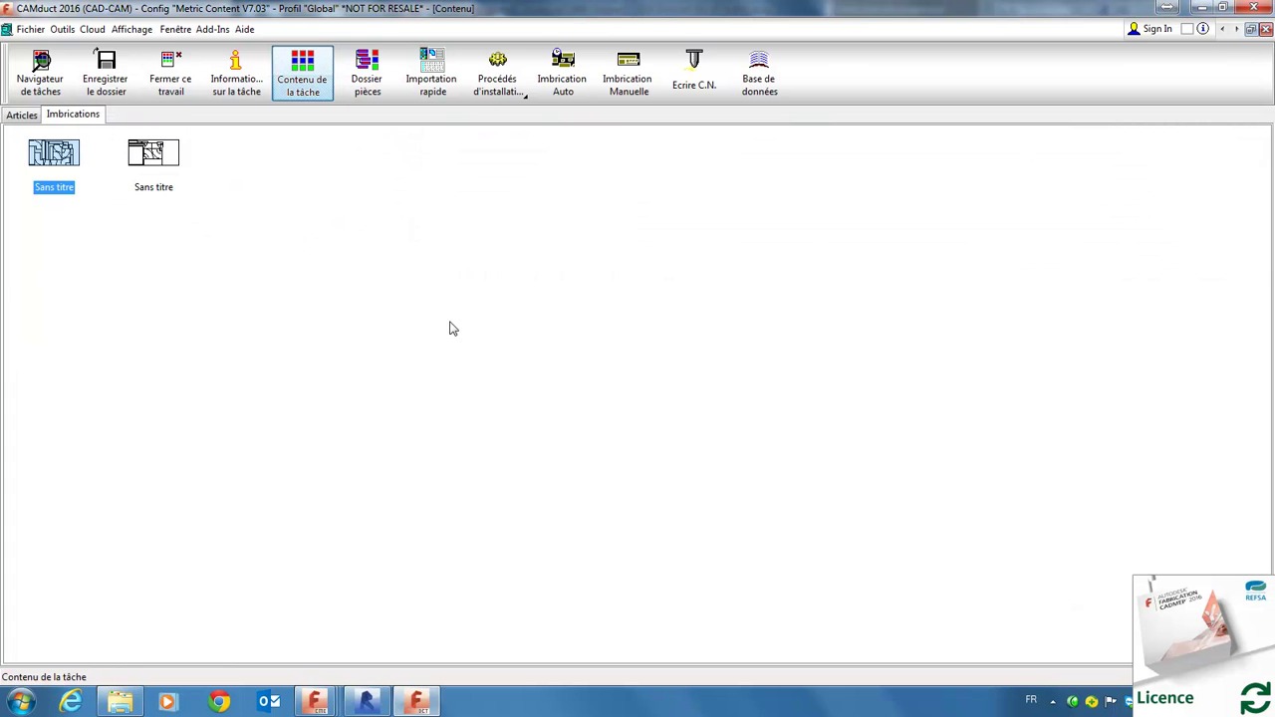